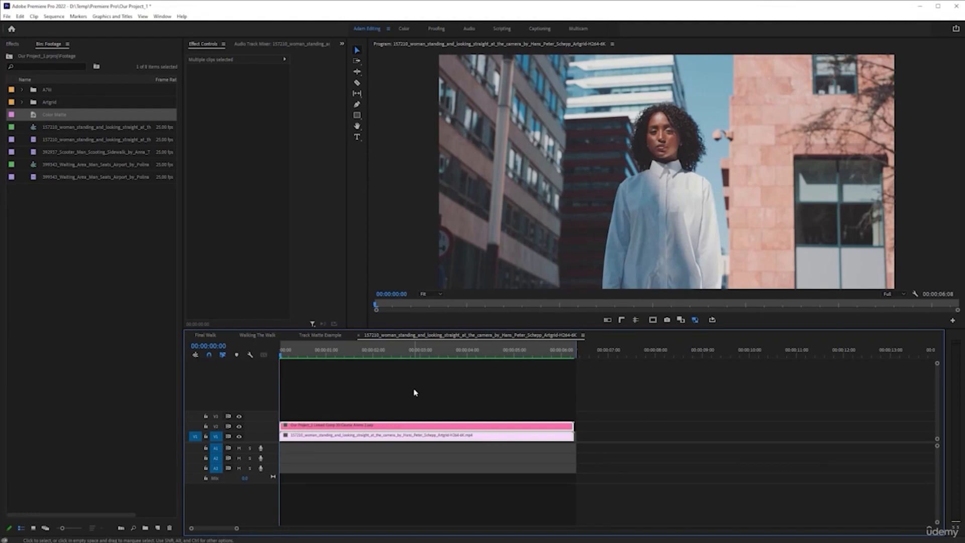
- Review the "Walk The Walk" title reveal frame by frame in the Final Walk sequence
click(212, 338)
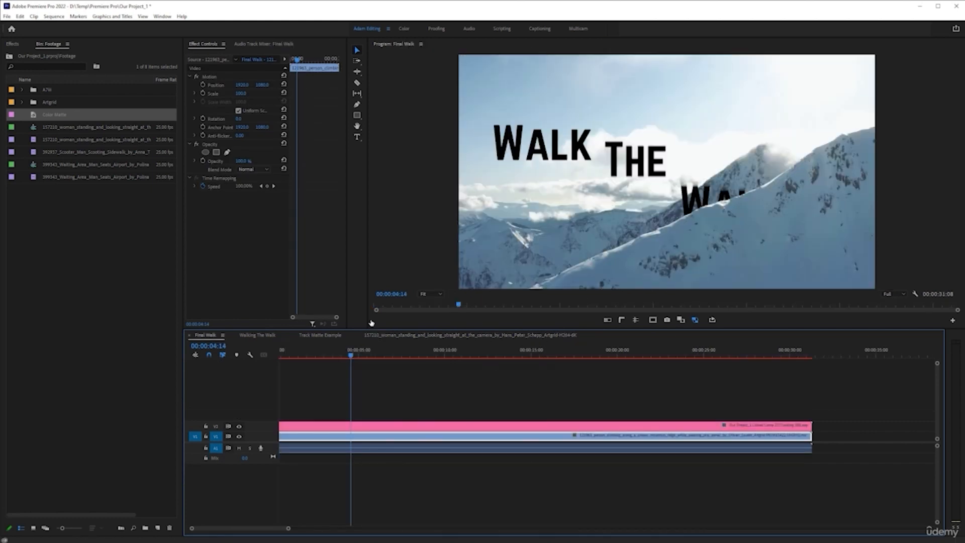
key(Left)
key(Left)
key(Right)
key(Right)
key(Right)
key(Right)
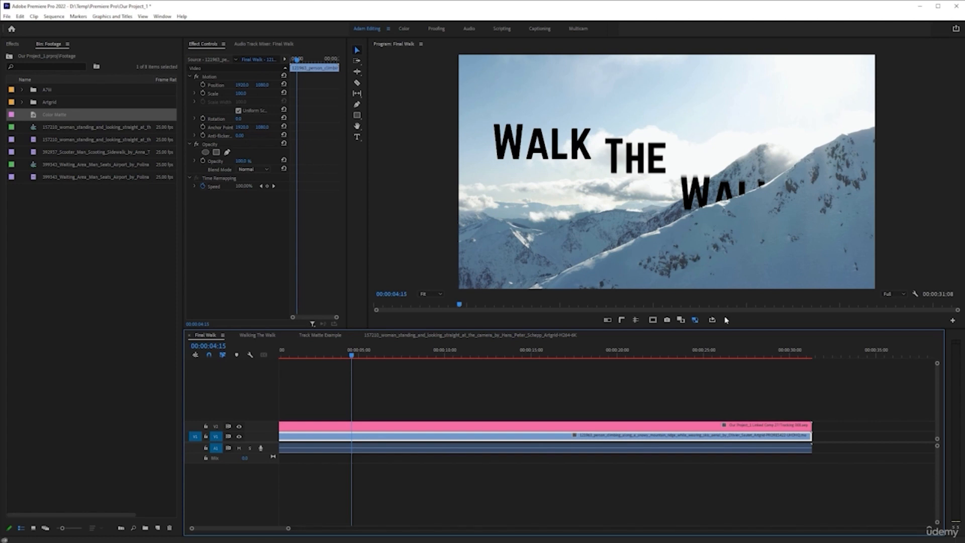
- Return to the woman's sequence and preview the "Be You" title that sits behind her
click(425, 336)
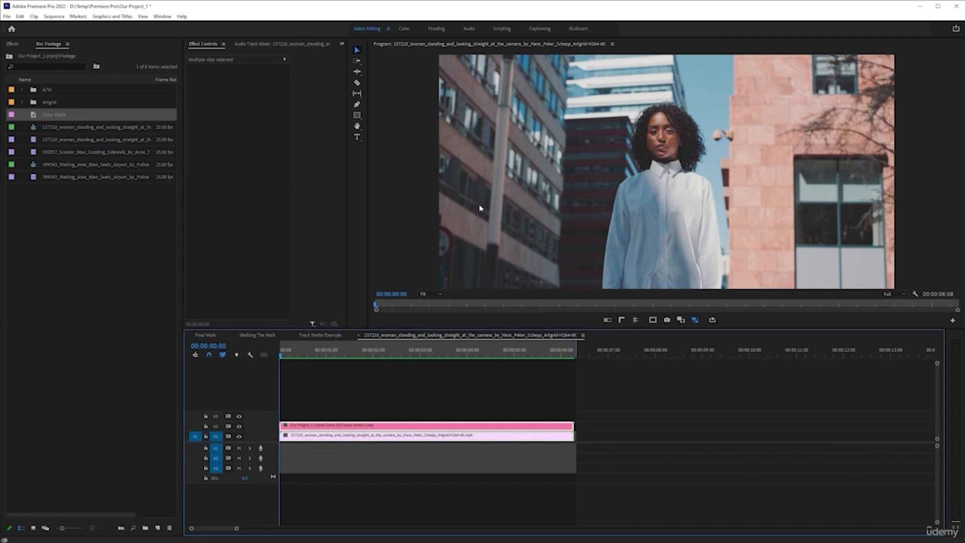
click(318, 337)
mouse_move(431, 356)
mouse_down()
mouse_move(342, 359)
mouse_move(498, 356)
mouse_move(435, 357)
mouse_up()
click(461, 336)
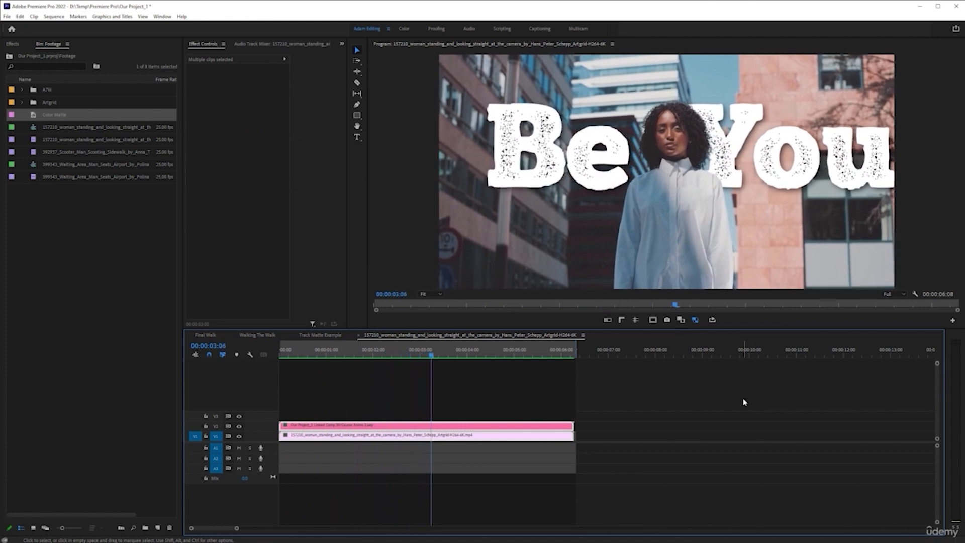
key(space)
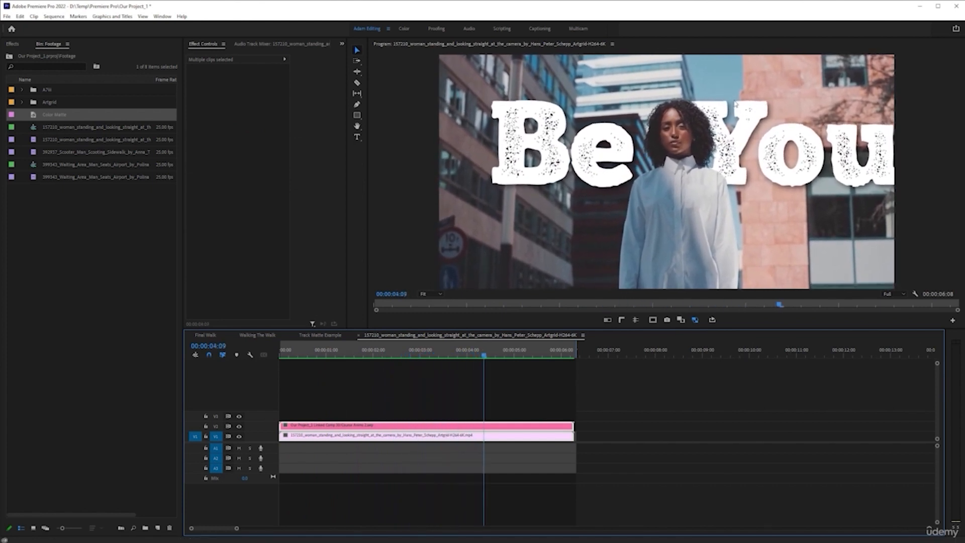
scroll(572, 425, right, 2)
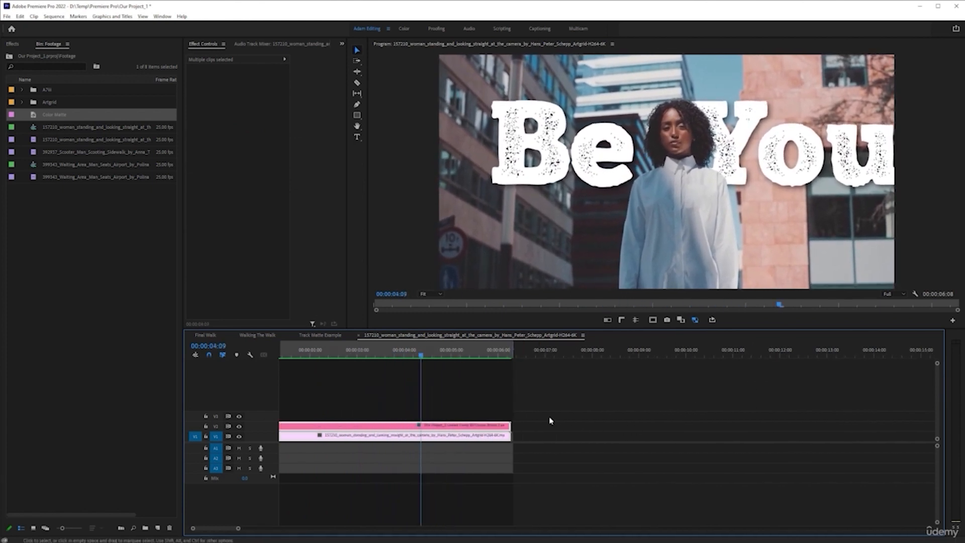
click(695, 319)
click(712, 320)
key(space)
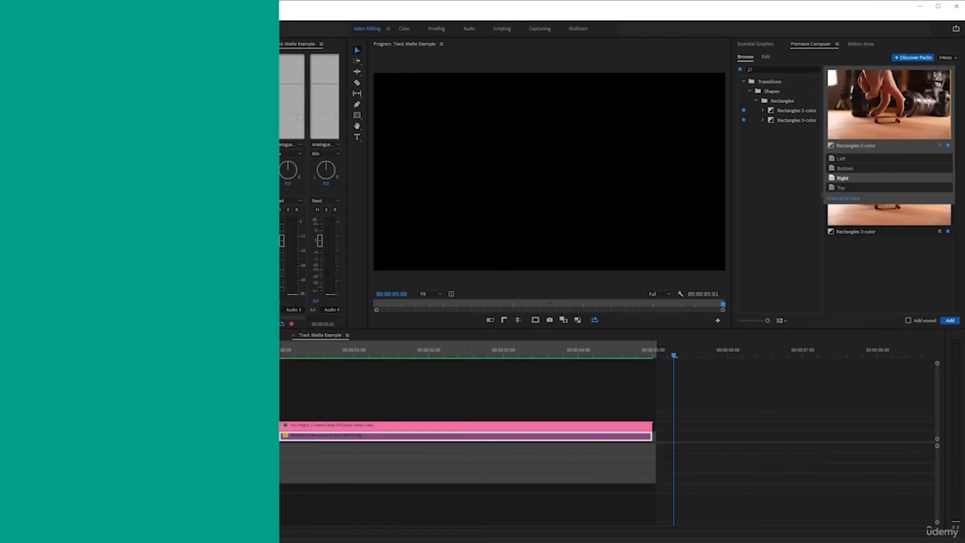
key(ctrl+n)
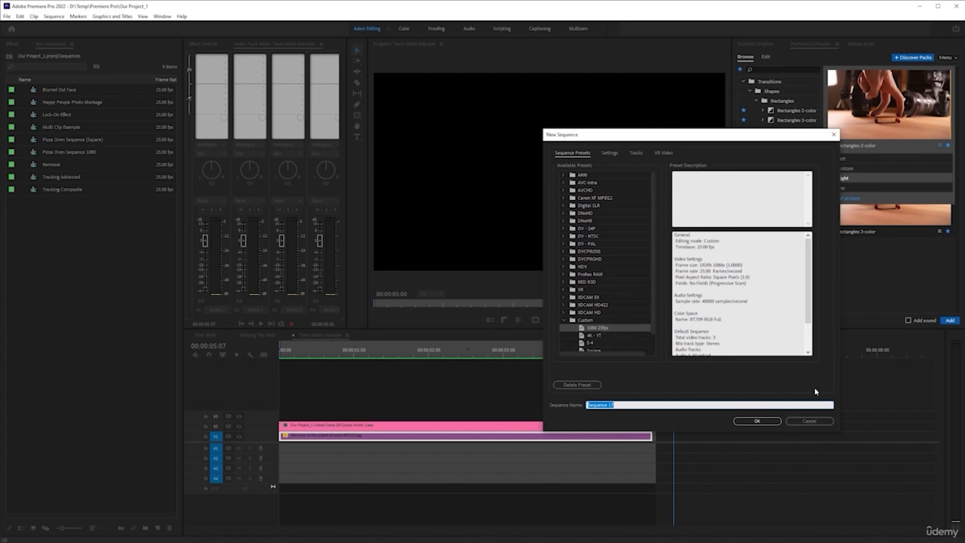
click(803, 421)
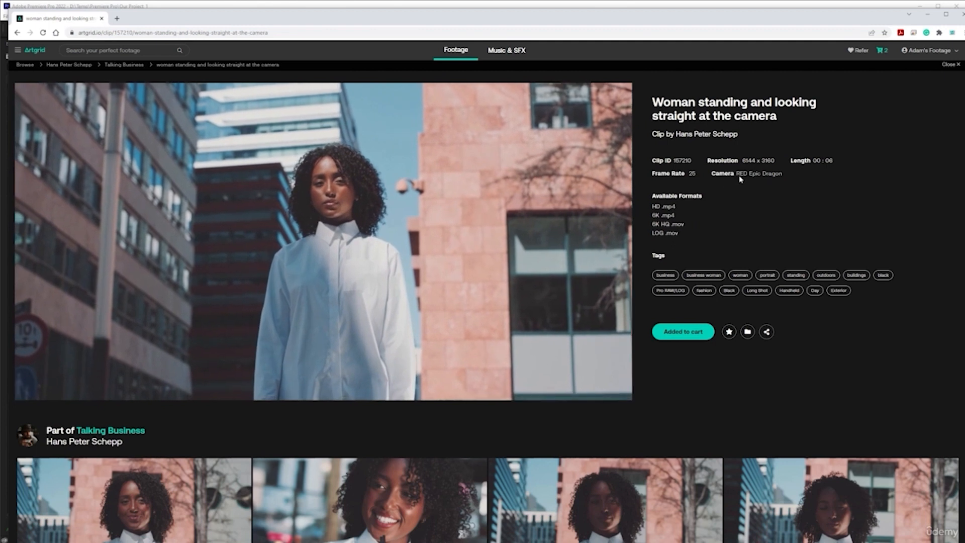
- In Artgrid, put the "Woman standing and looking straight at the camera" clip in the cart and remove the other clip
click(693, 331)
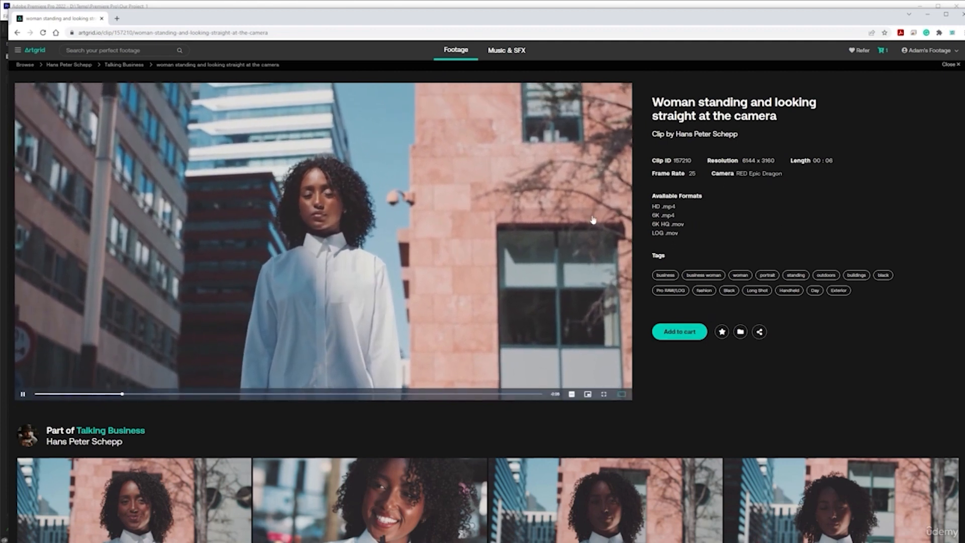
click(882, 50)
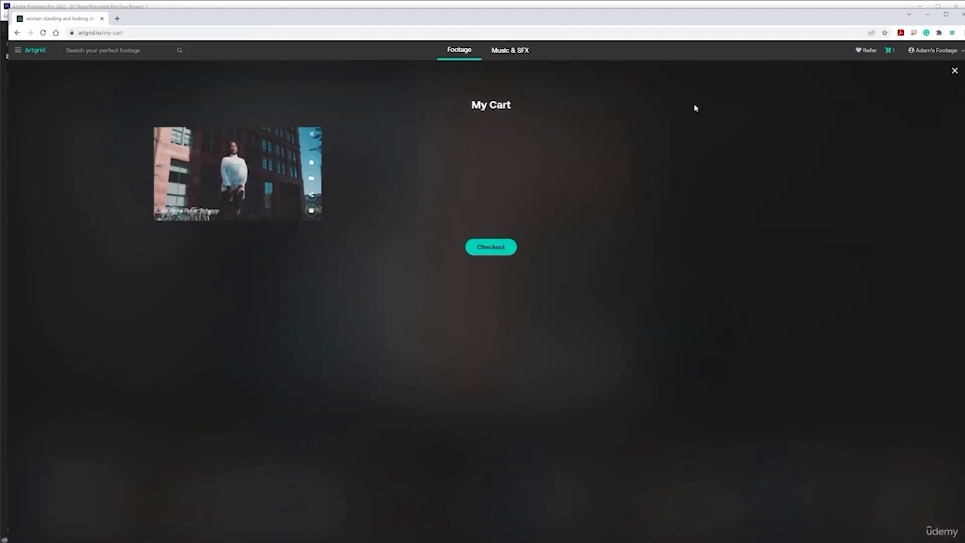
click(955, 71)
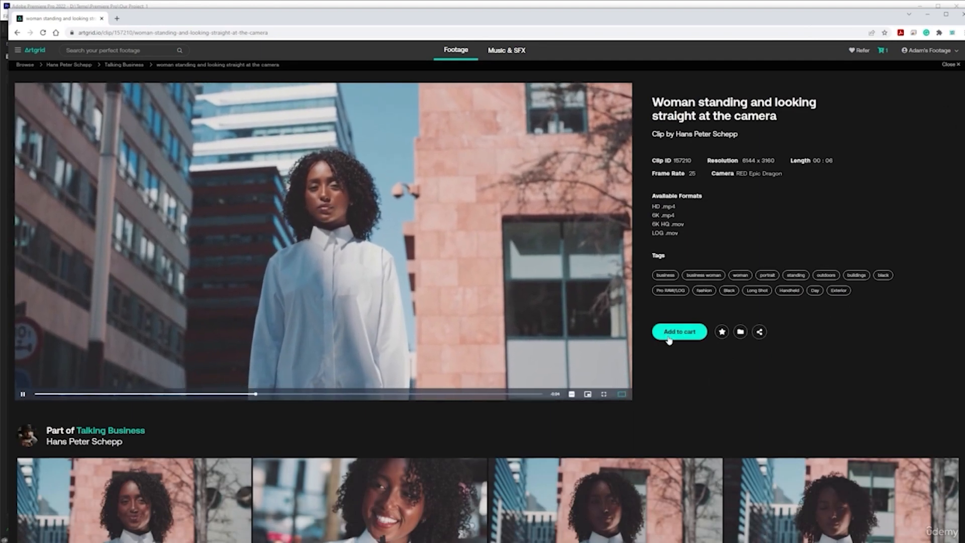
click(680, 331)
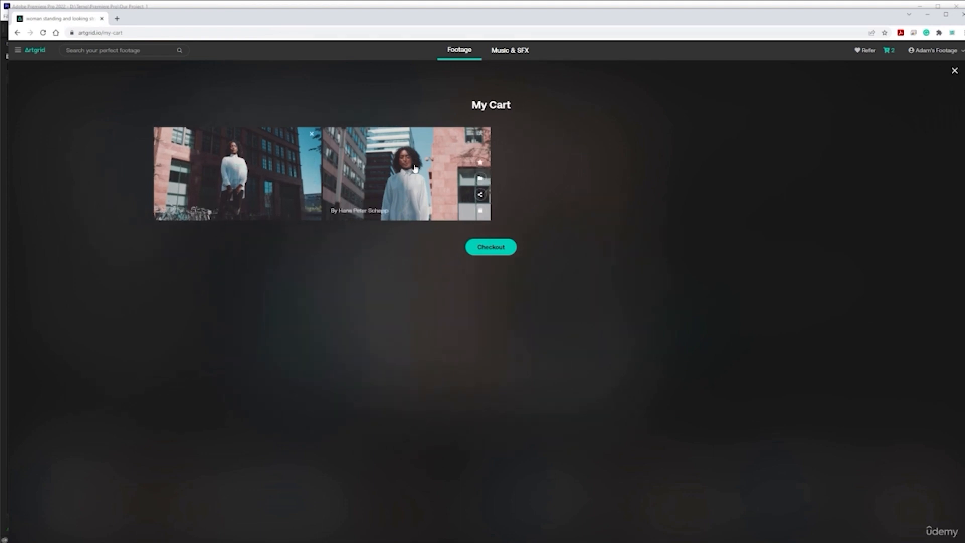
click(312, 136)
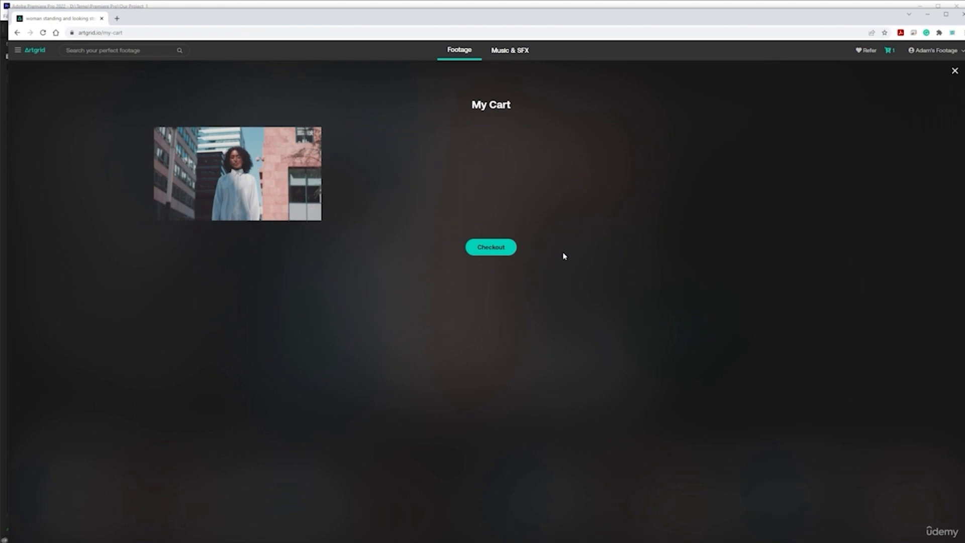
- Check out the cart and download the 6K version of the woman clip from My Footage
click(484, 251)
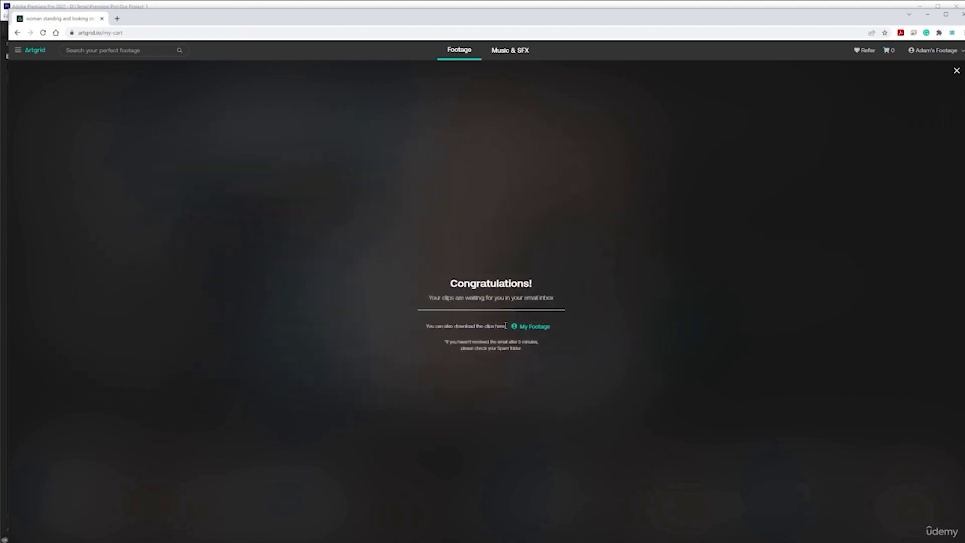
click(527, 327)
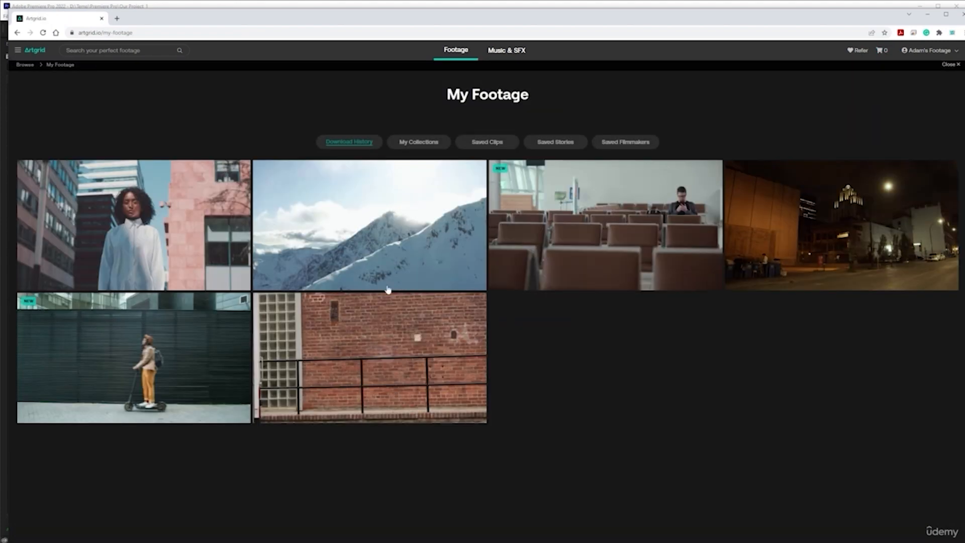
mouse_move(118, 230)
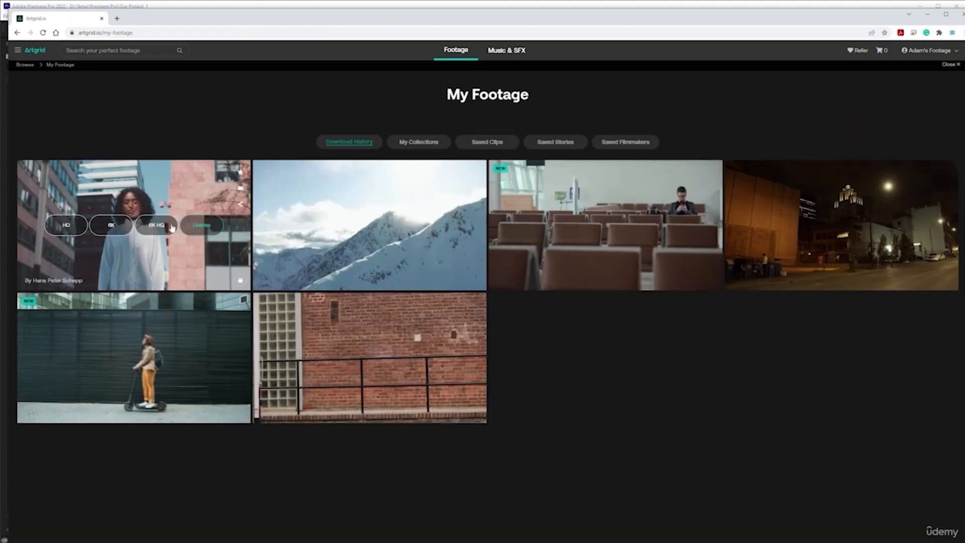
click(119, 230)
mouse_move(365, 260)
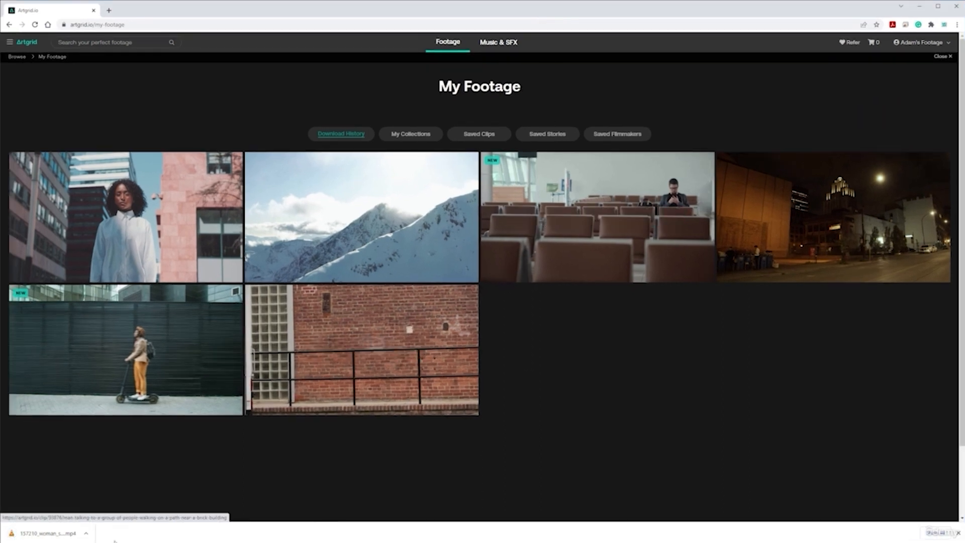
- Place the downloaded clip file in the Artgrid folder under Premiere Pro > Video > B-Roll
click(86, 533)
click(145, 508)
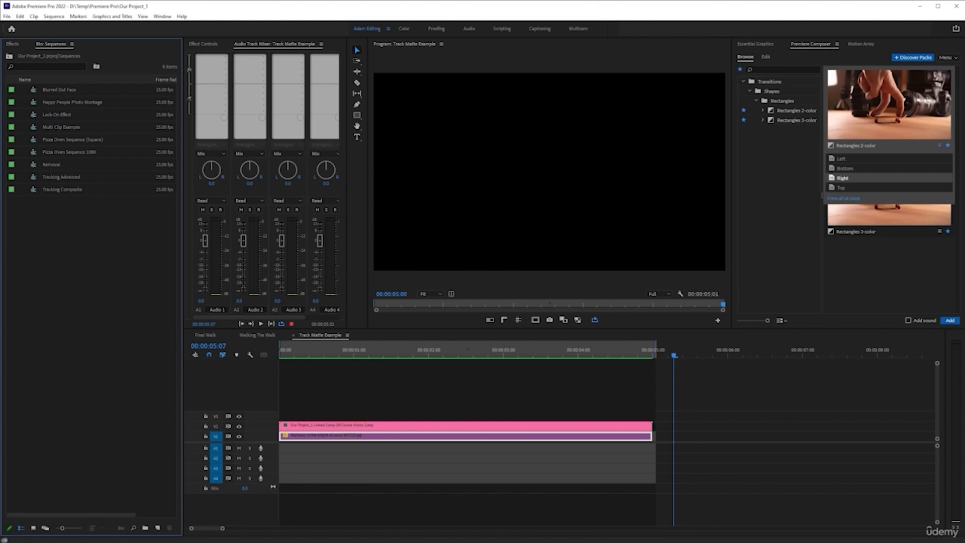
key(ctrl+n)
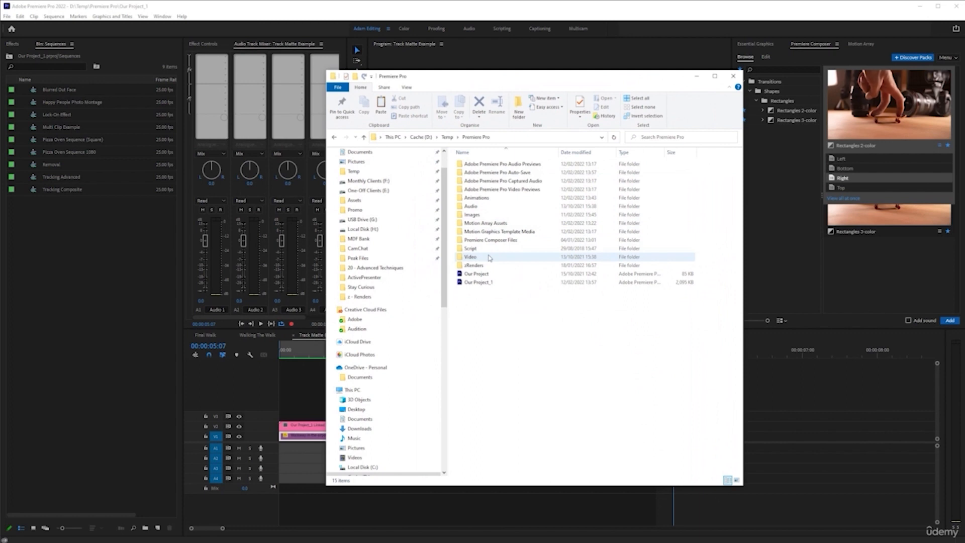
double_click(489, 258)
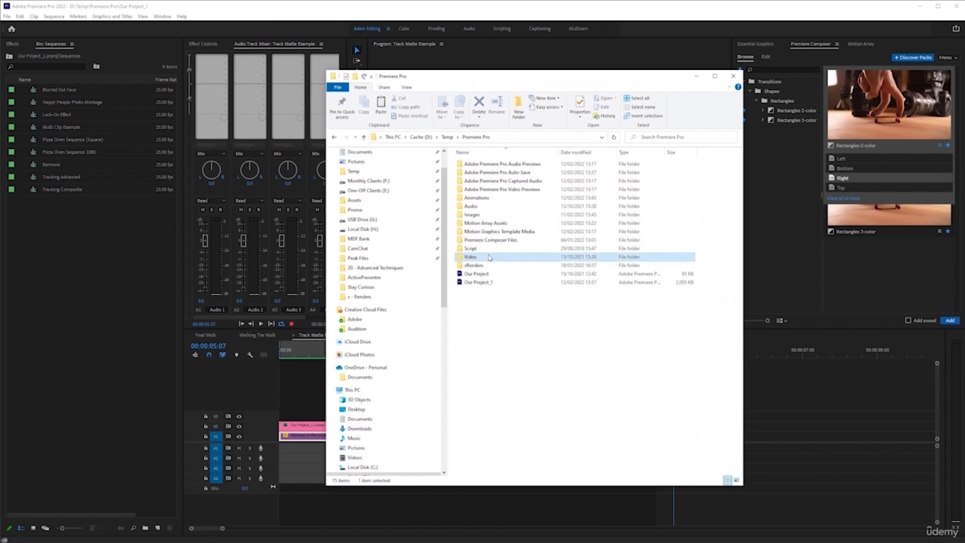
double_click(501, 170)
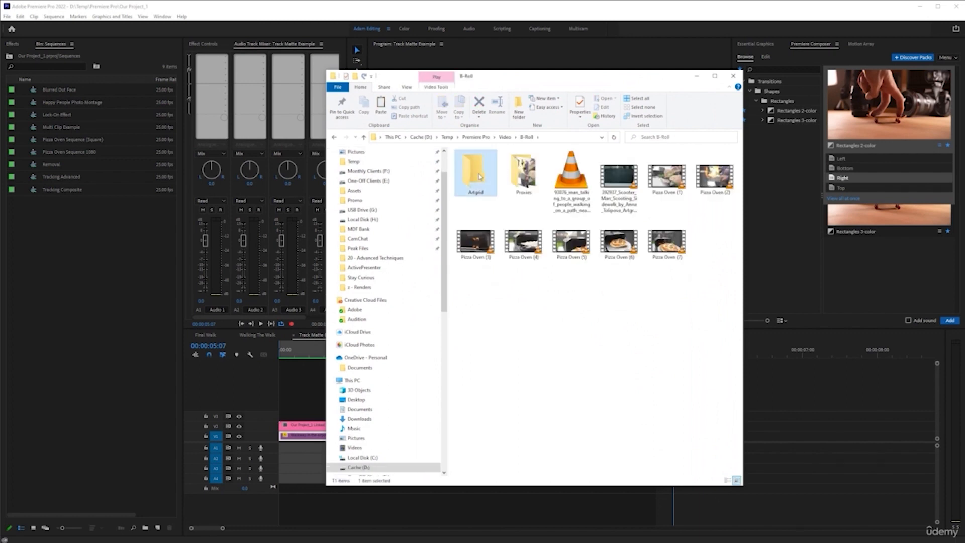
double_click(475, 174)
key(ctrl+v)
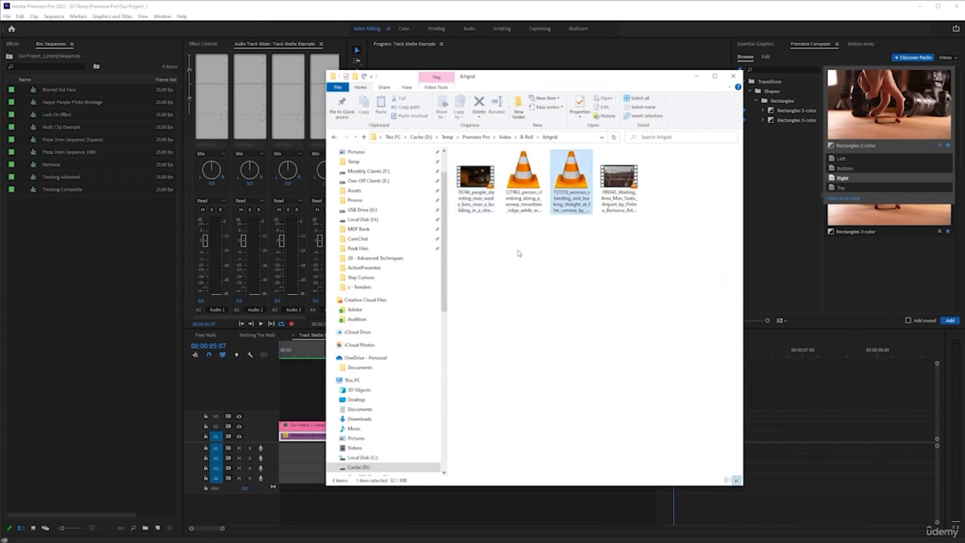
- Import the 157210 woman clip from the Artgrid folder into the Premiere Pro project's Footage bin
click(9, 56)
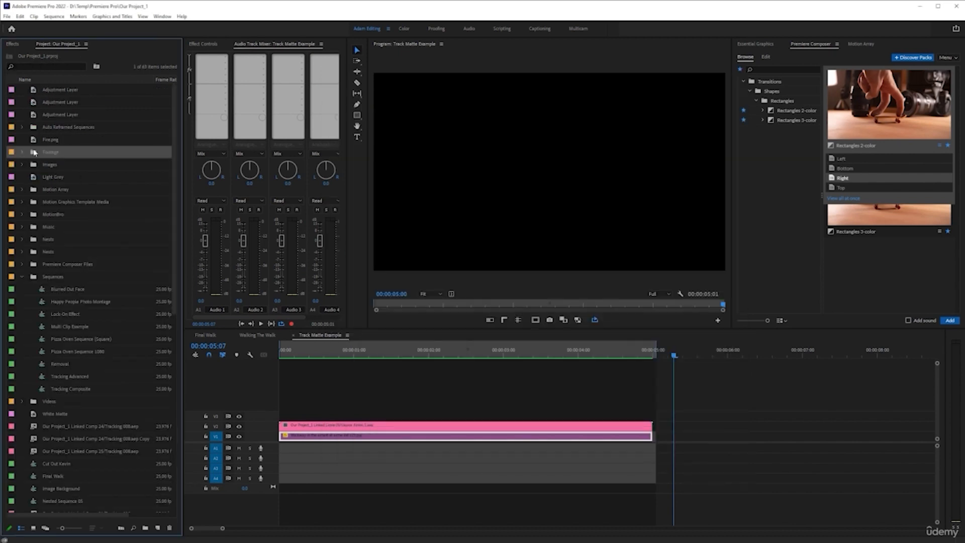
double_click(34, 153)
key(alt+Tab)
drag(581, 186, 79, 276)
drag(92, 232, 92, 232)
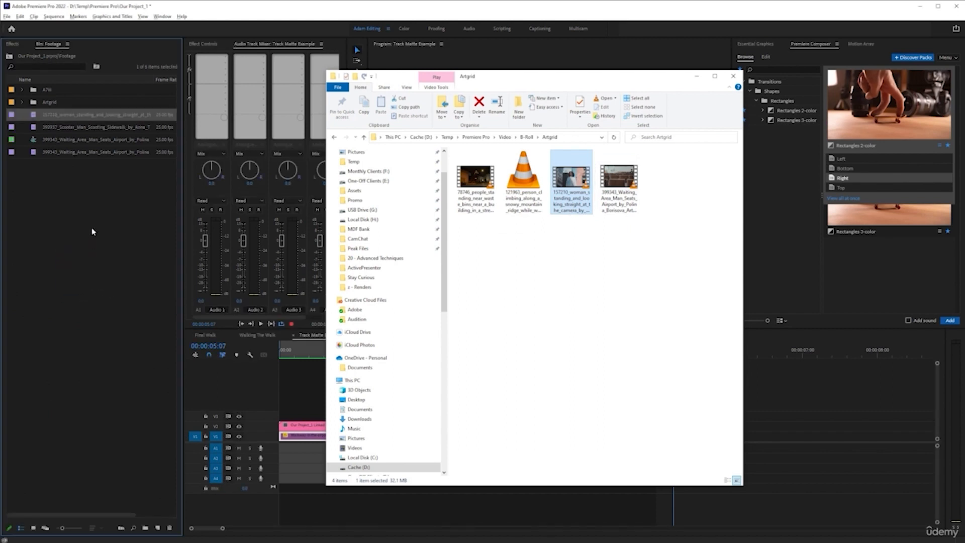
click(92, 232)
- Create a new sequence from the imported woman clip and play it back
right_click(73, 119)
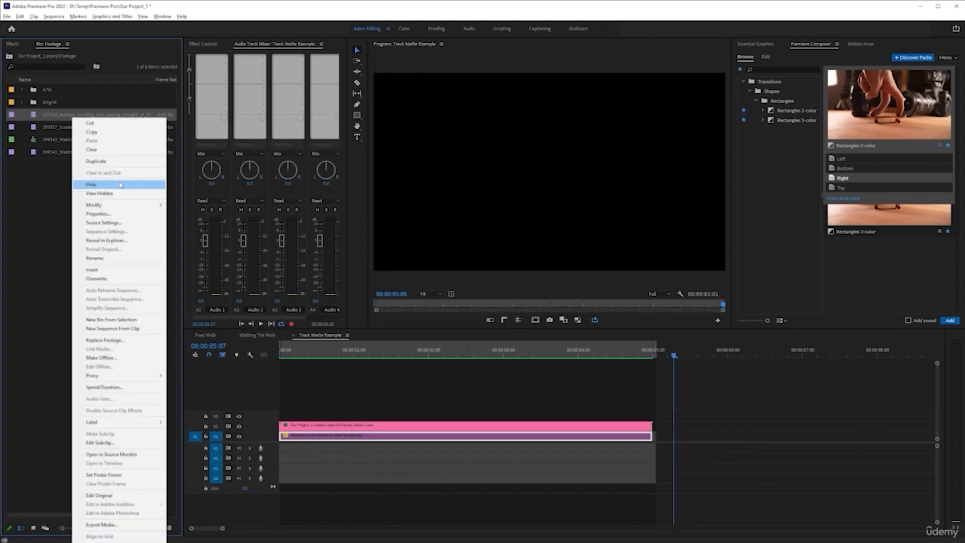
click(112, 328)
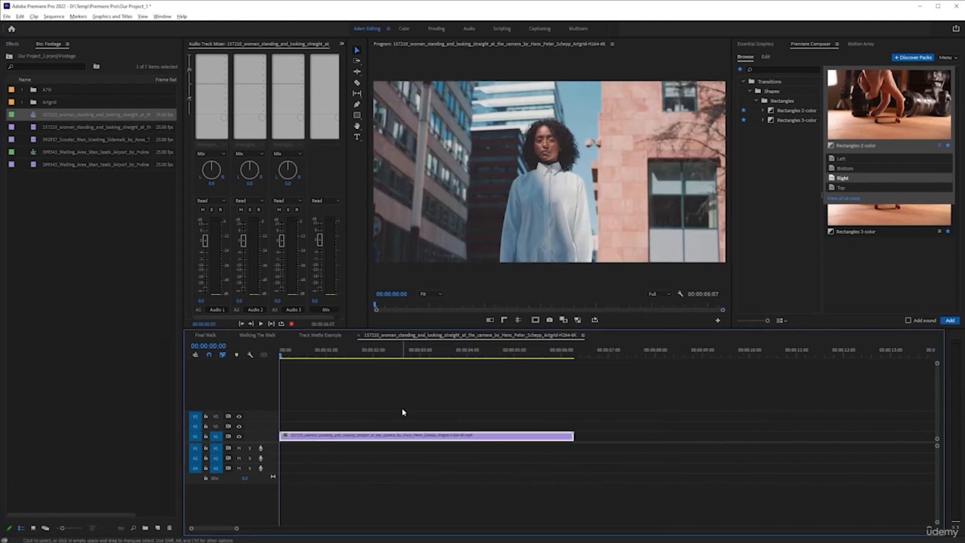
key(space)
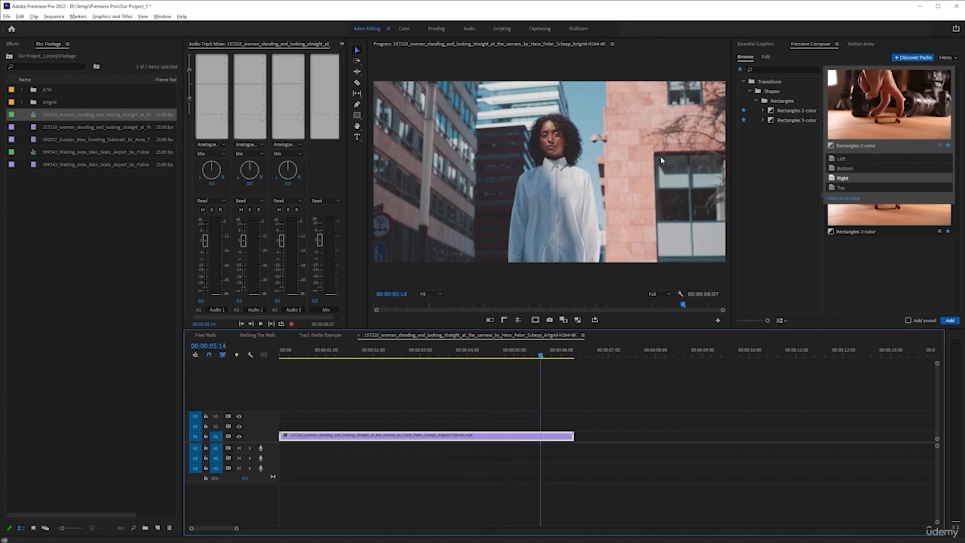
- Close the Premiere Composer, Motion Array and Essential Graphics panels to enlarge the program view
right_click(802, 46)
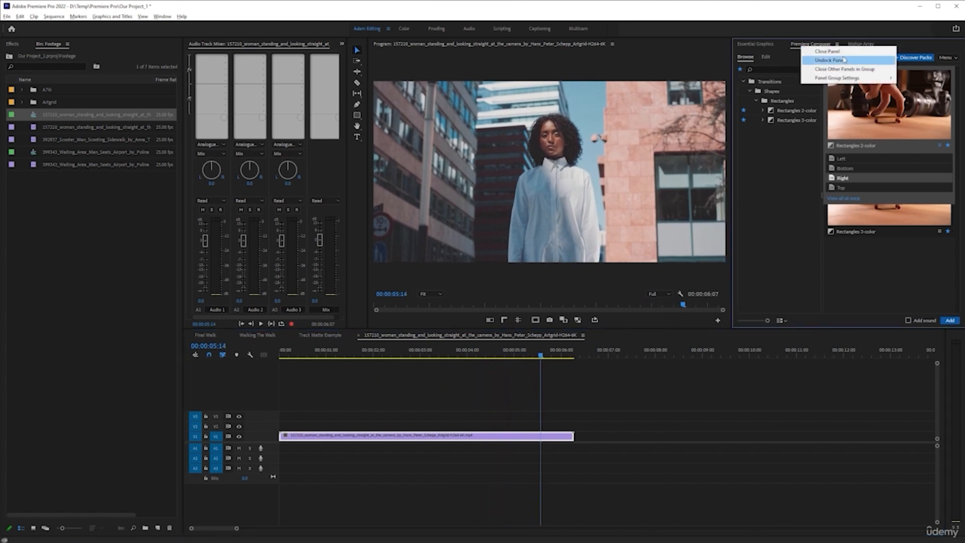
click(814, 49)
right_click(803, 44)
click(815, 49)
right_click(769, 44)
click(784, 49)
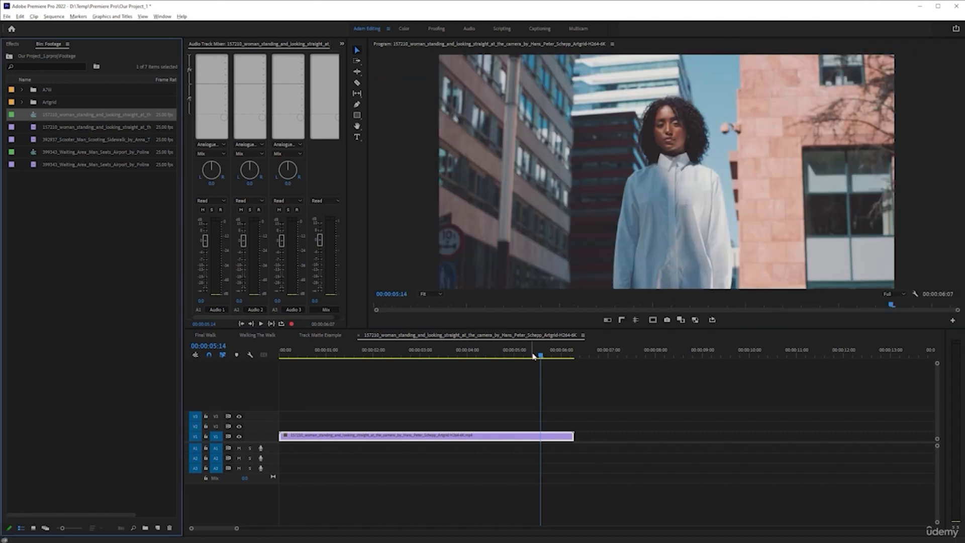
- Place the playhead at 00:00:03:22 and show the woman clip's effect controls
drag(540, 355, 461, 356)
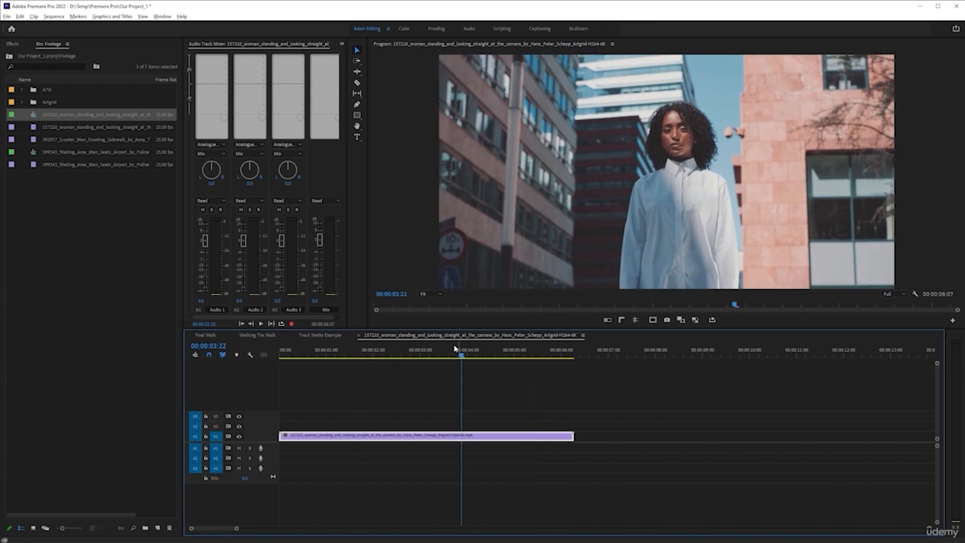
click(342, 44)
click(362, 53)
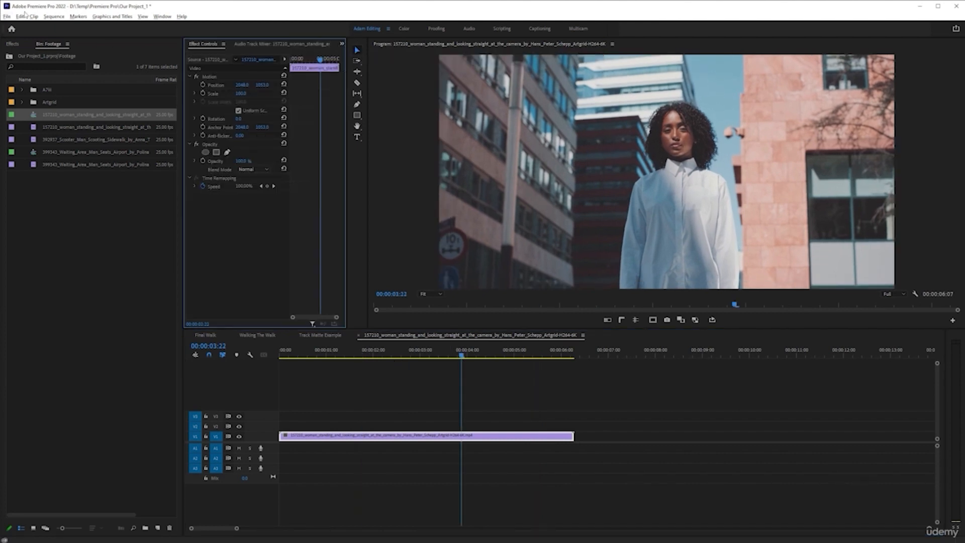
- Check the frame size and timebase in the sequence settings without changing them
click(54, 16)
click(71, 25)
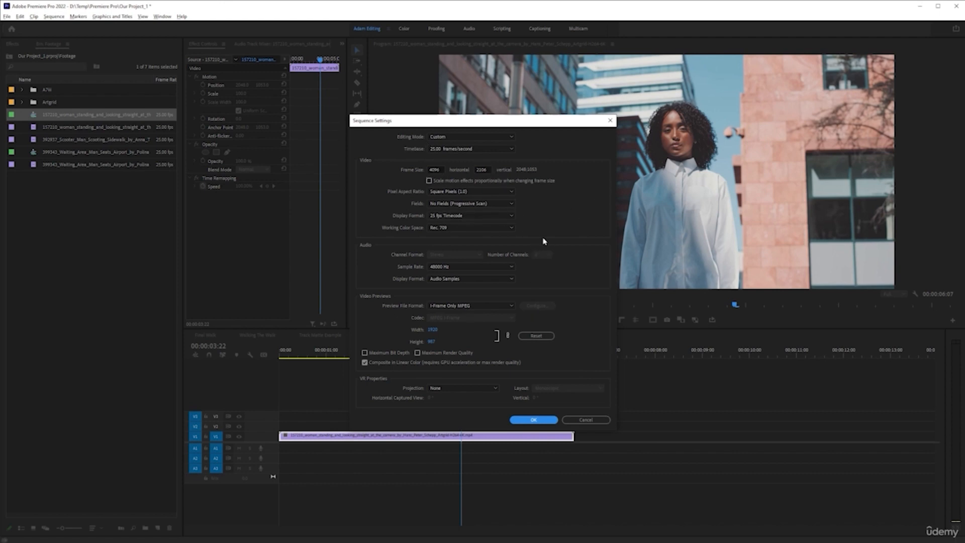
click(585, 418)
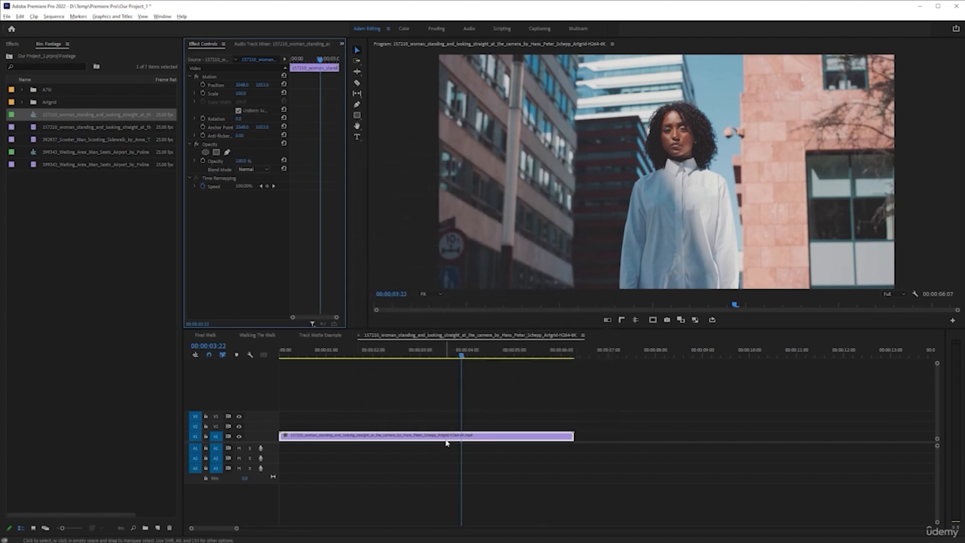
- Duplicate the woman clip onto track V2, directly above the original
drag(446, 438, 470, 425)
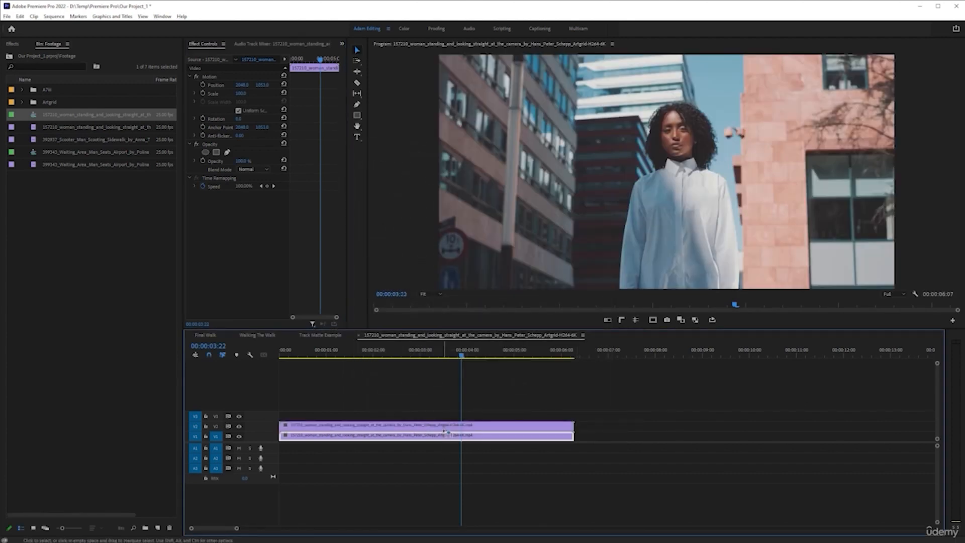
- Replace the upper woman clip on V2 with an After Effects composition and fit the whole frame in view
right_click(469, 425)
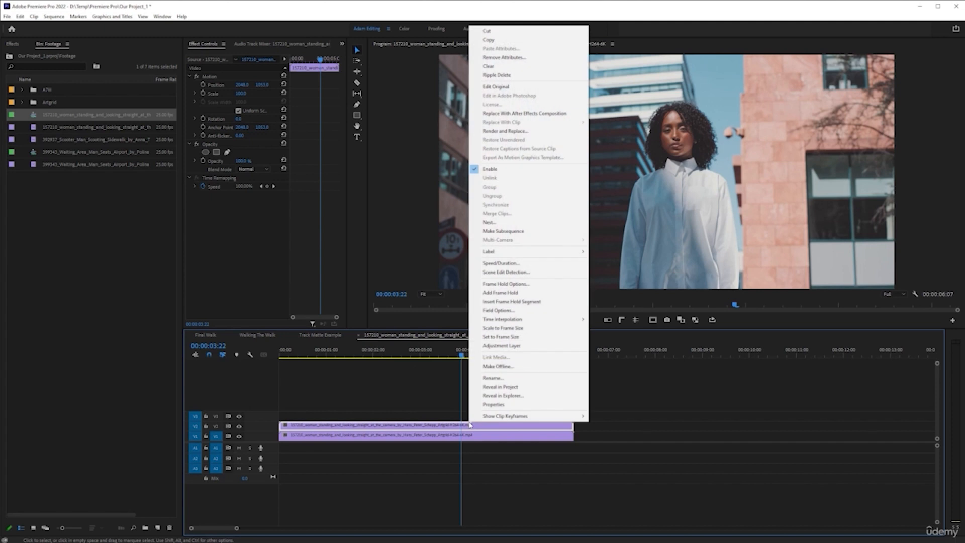
click(461, 428)
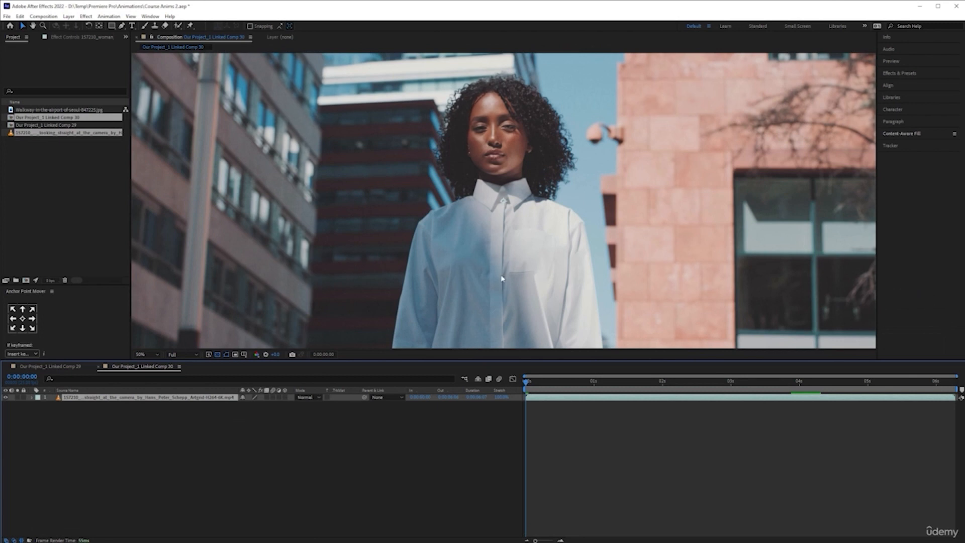
key(comma)
key(period)
key(comma)
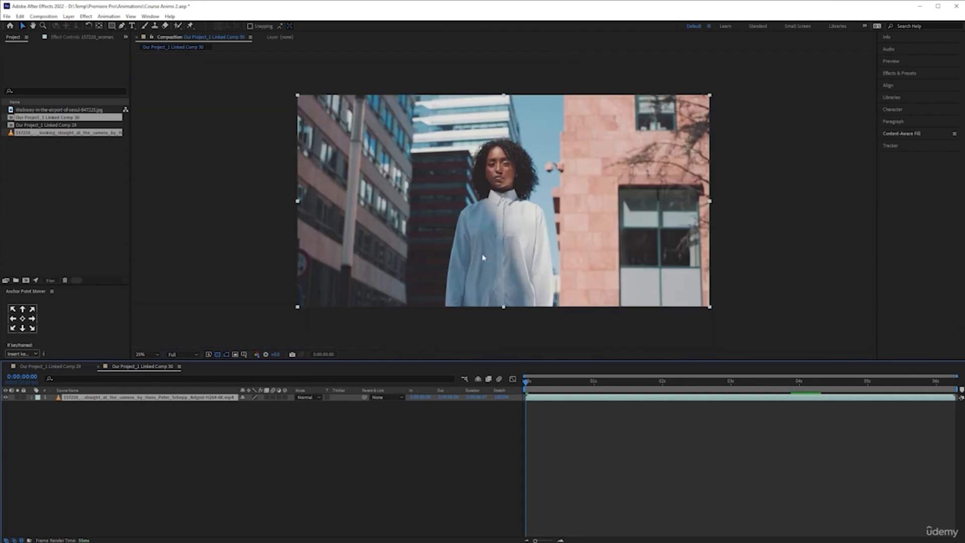
key(period)
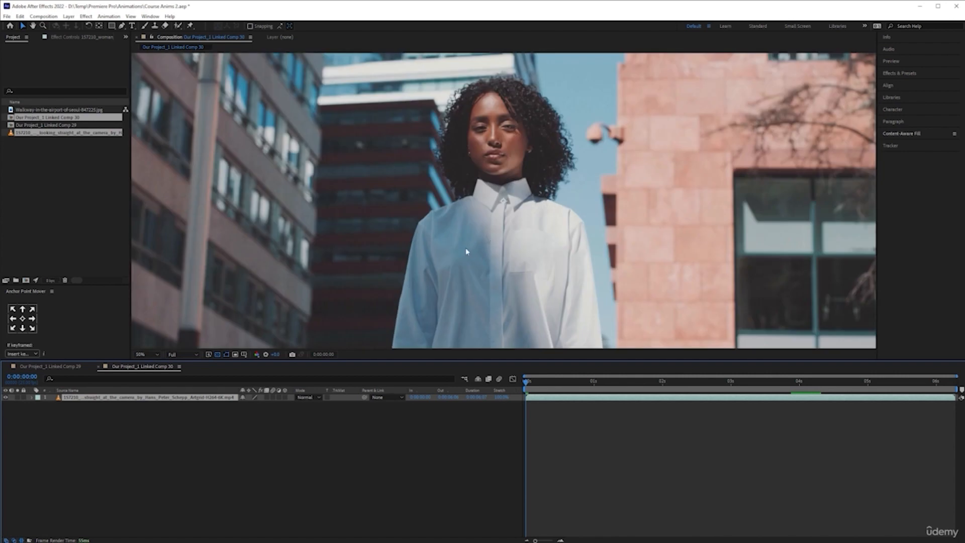
key(comma)
- Check the linked composition's frame size, frame rate and duration in its settings without changing them
click(189, 434)
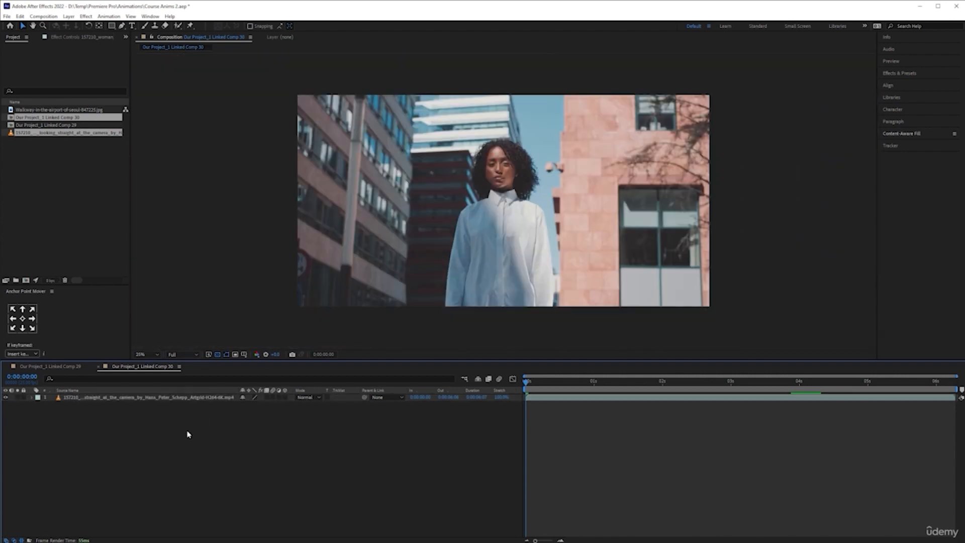
click(162, 398)
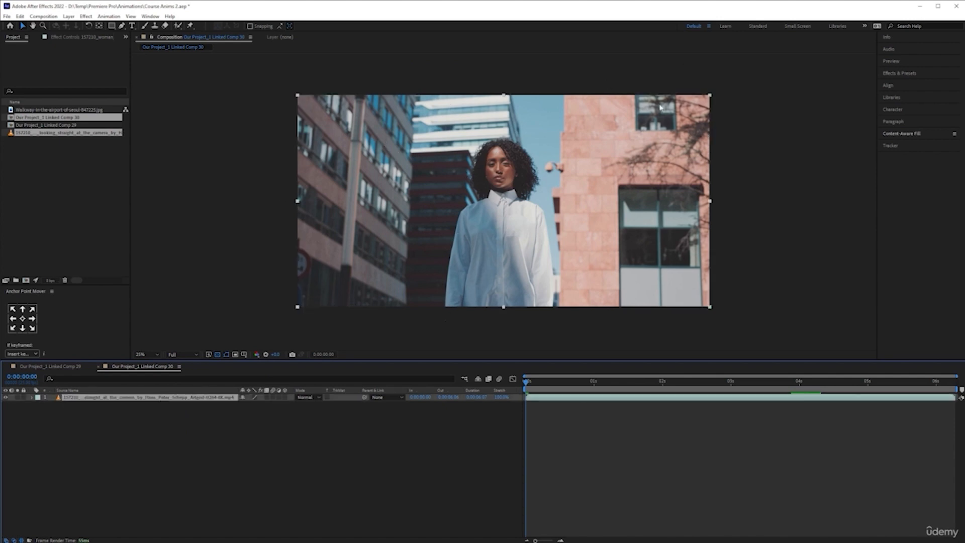
click(44, 16)
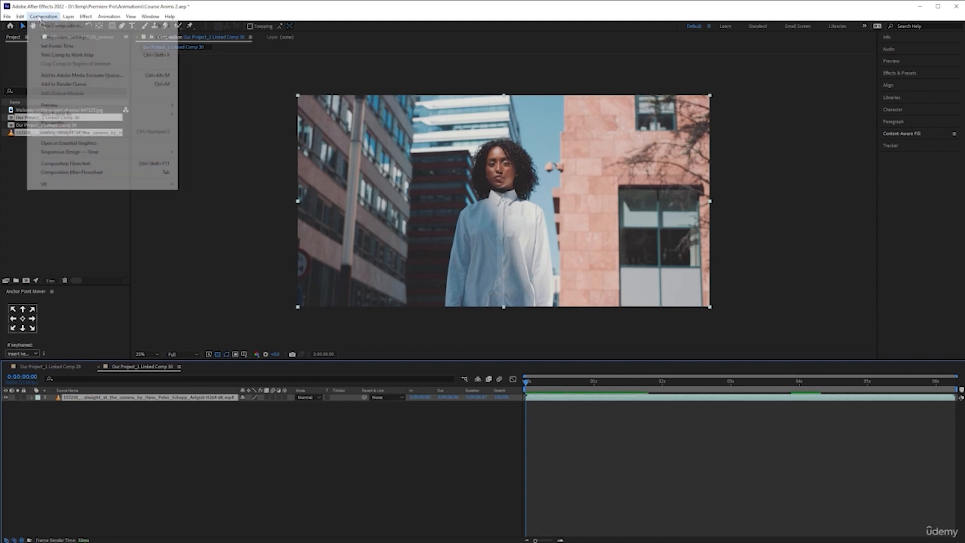
click(55, 37)
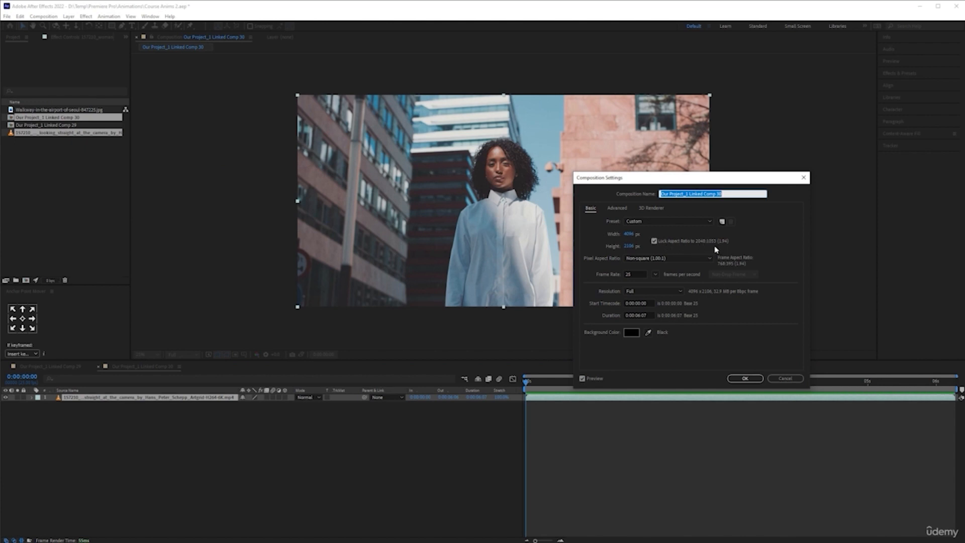
click(787, 378)
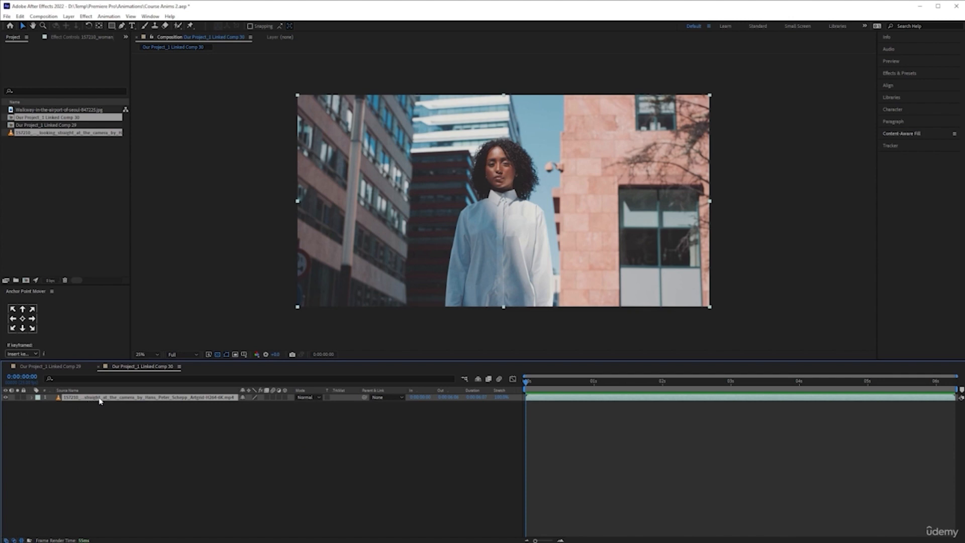
- Lower the woman footage layer's opacity to about 59% and lock the layer
key(t)
drag(244, 405, 228, 407)
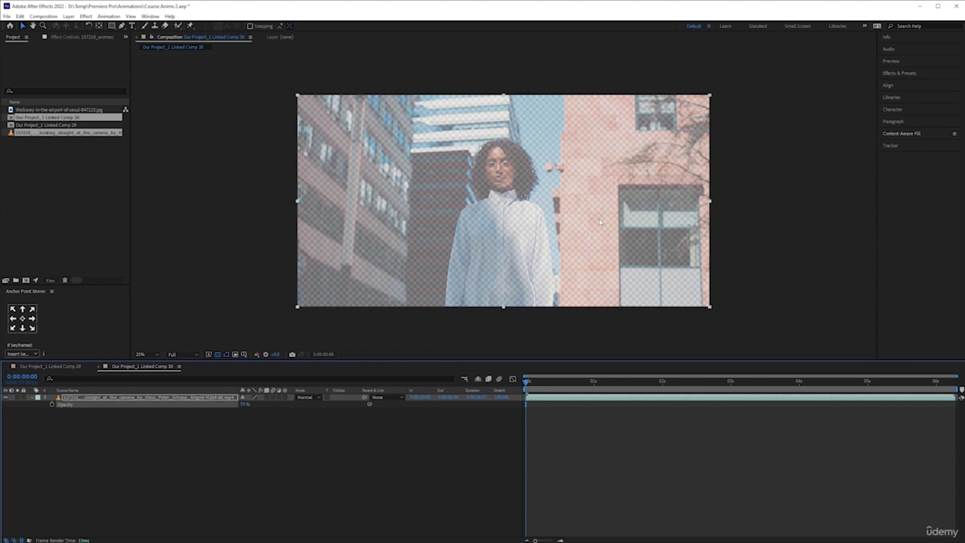
click(24, 397)
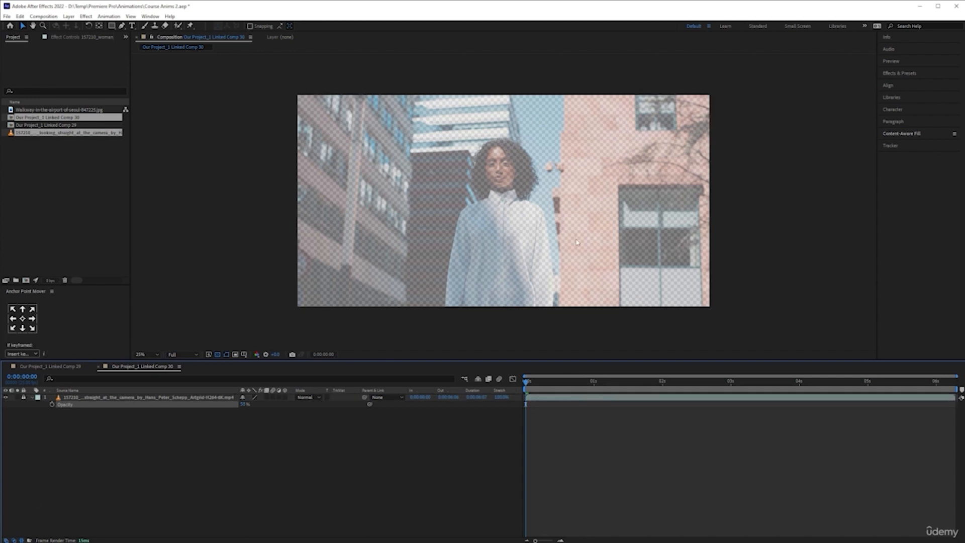
- Add a text layer reading "Be You" over the woman near the middle of the composition
click(132, 26)
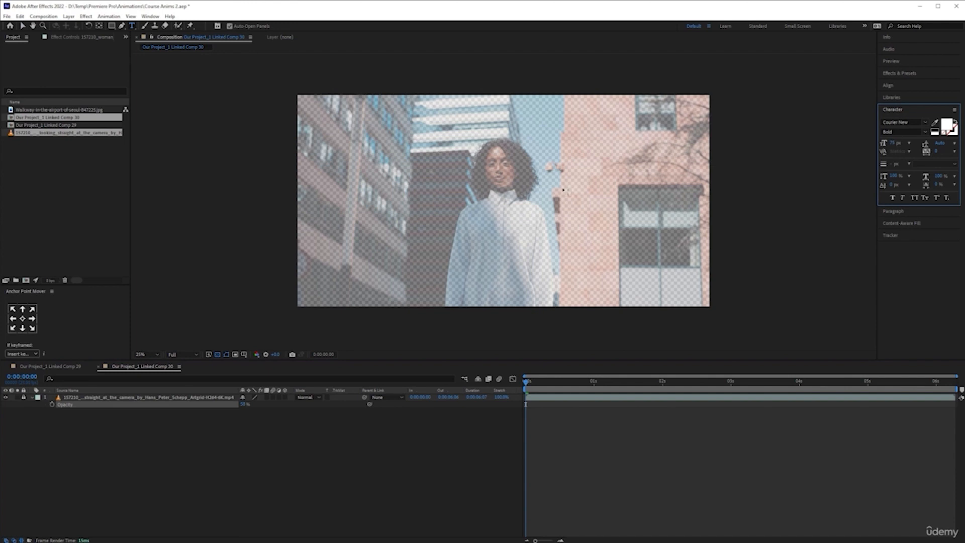
click(501, 194)
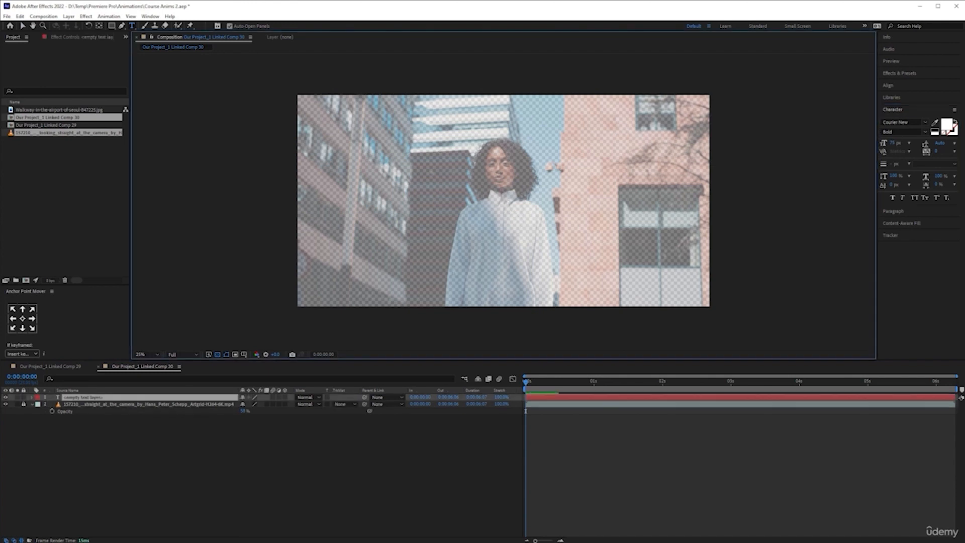
text(Be You)
- Try adding a text graphic at 00:00:07:12 in Premiere Pro, undo it and return to After Effects
click(135, 541)
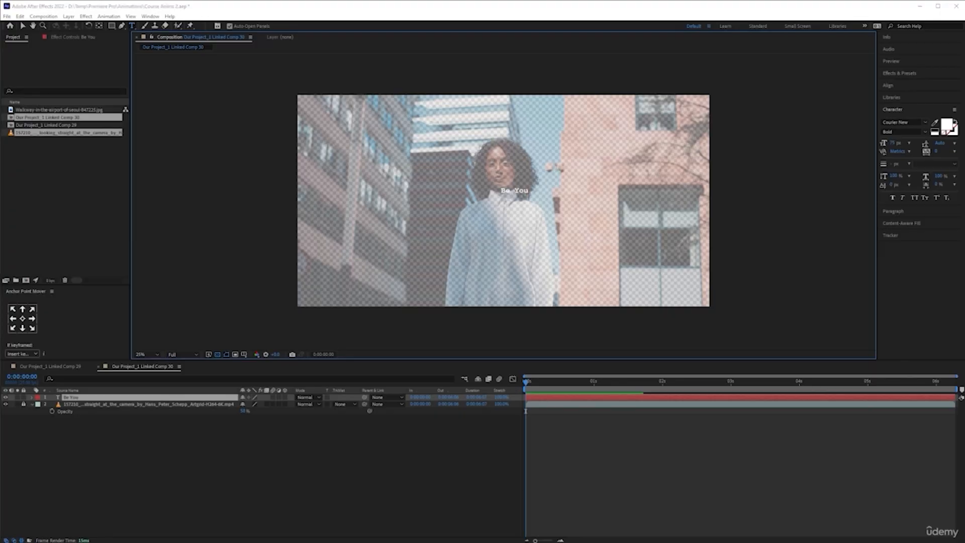
click(630, 351)
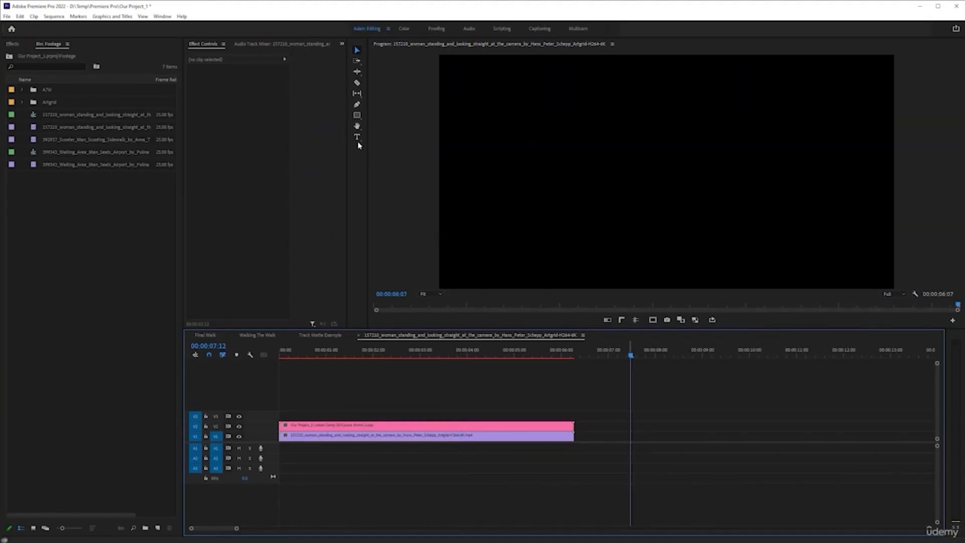
click(357, 137)
click(618, 156)
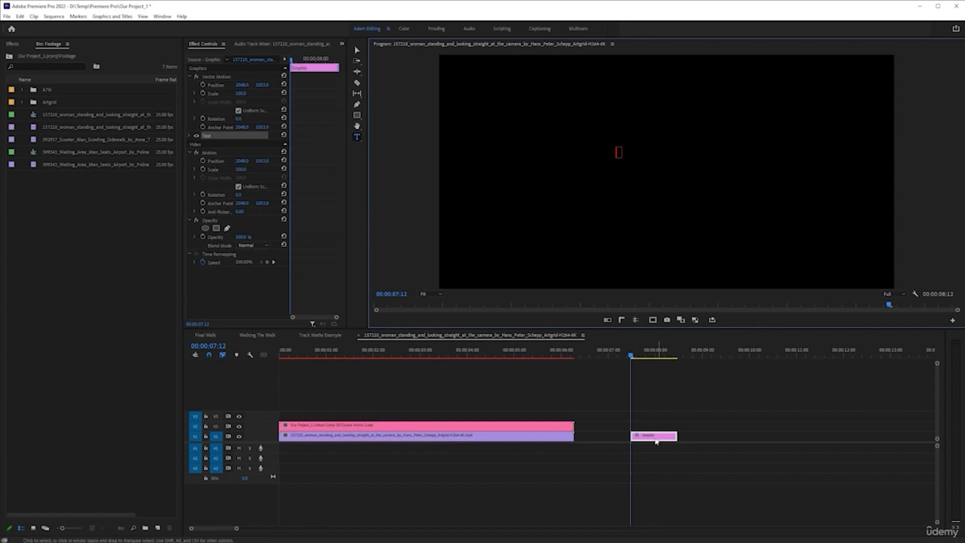
key(ctrl+z)
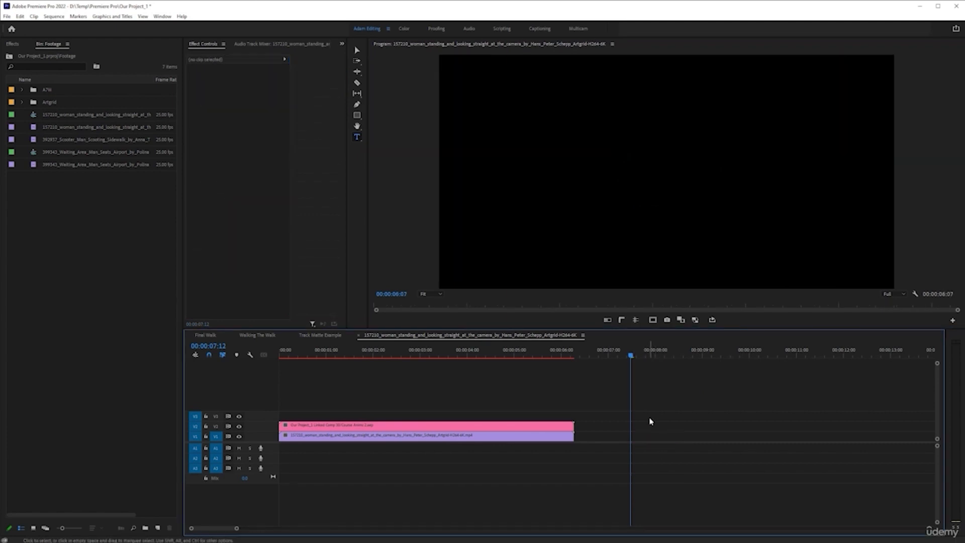
key(alt+Tab)
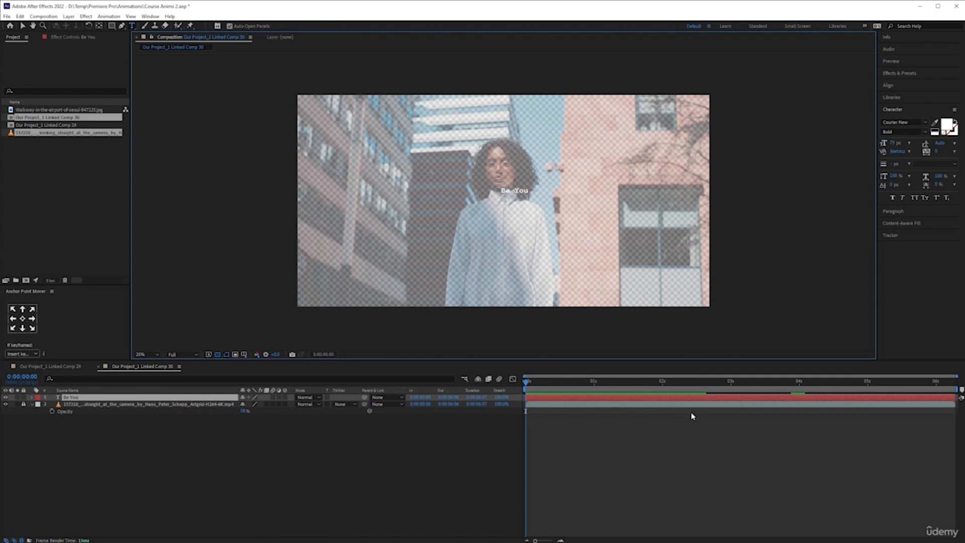
- Center the paragraph alignment of the whole "Be You" text
key(ctrl+a)
click(893, 212)
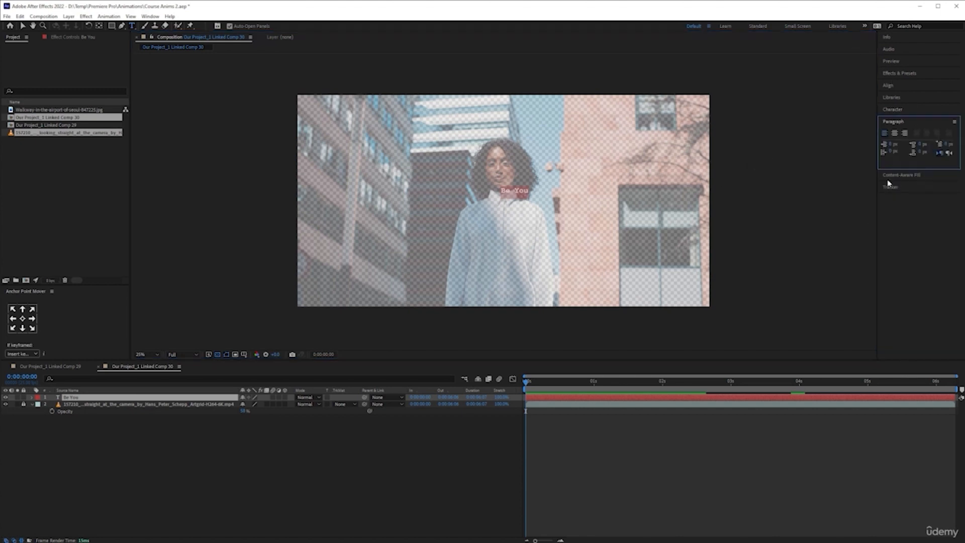
click(895, 133)
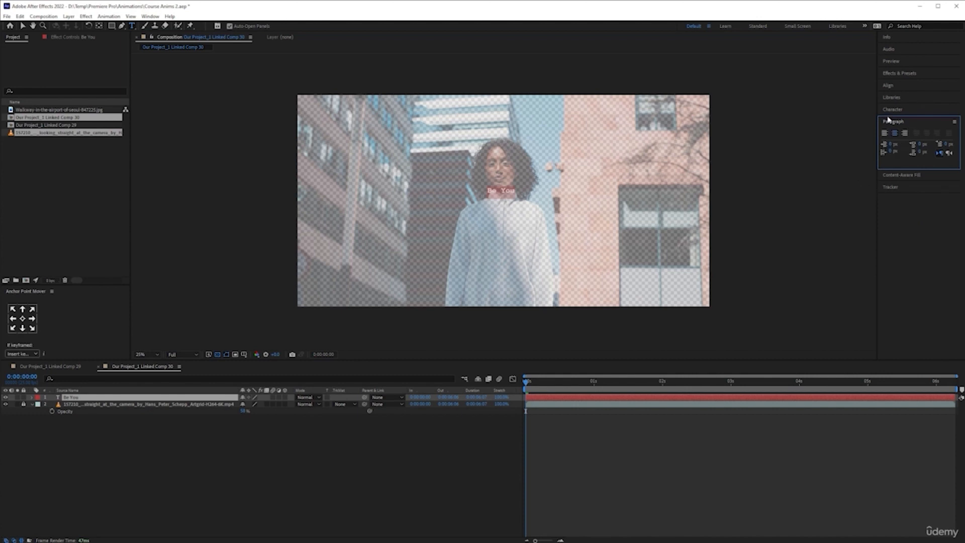
- Center the "Be You" layer's anchor point and align the layer horizontally and vertically to the center of the composition
click(901, 86)
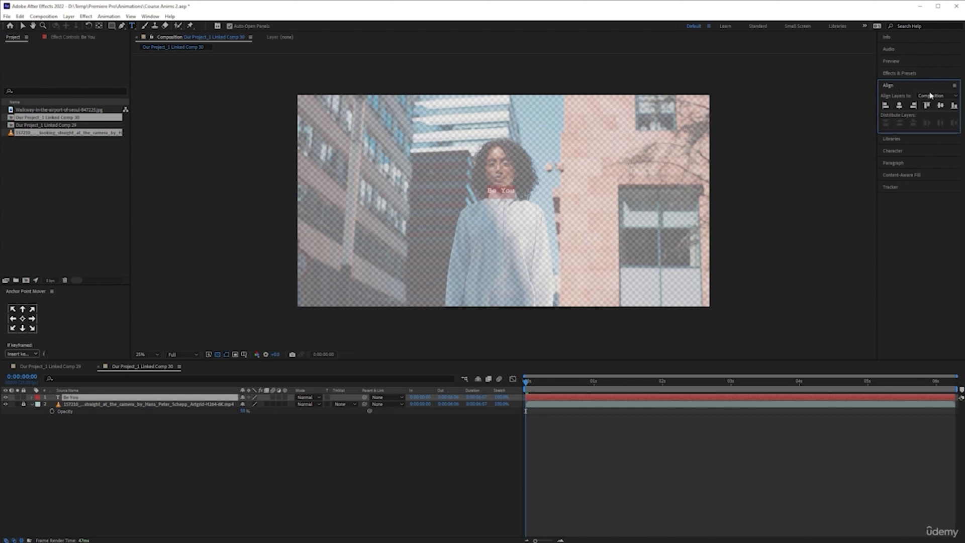
click(899, 105)
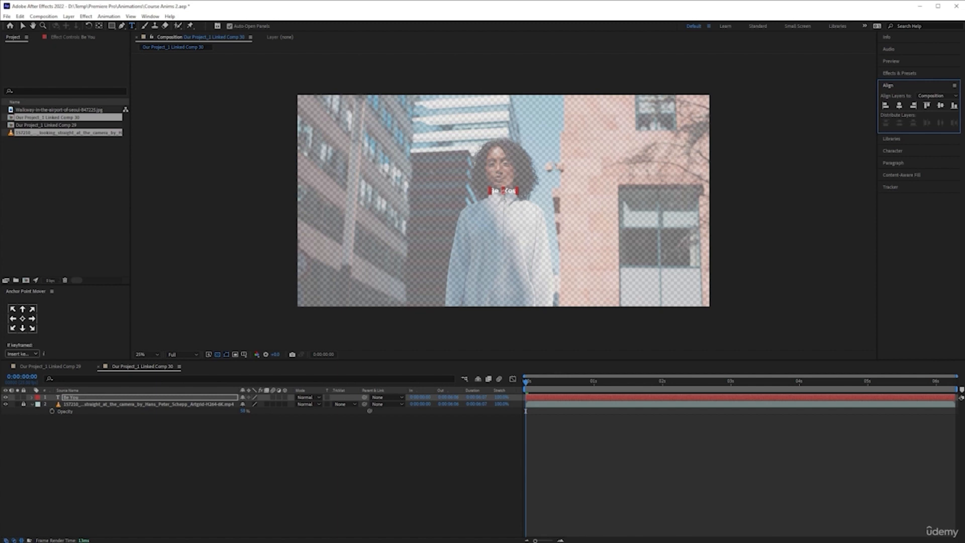
click(23, 320)
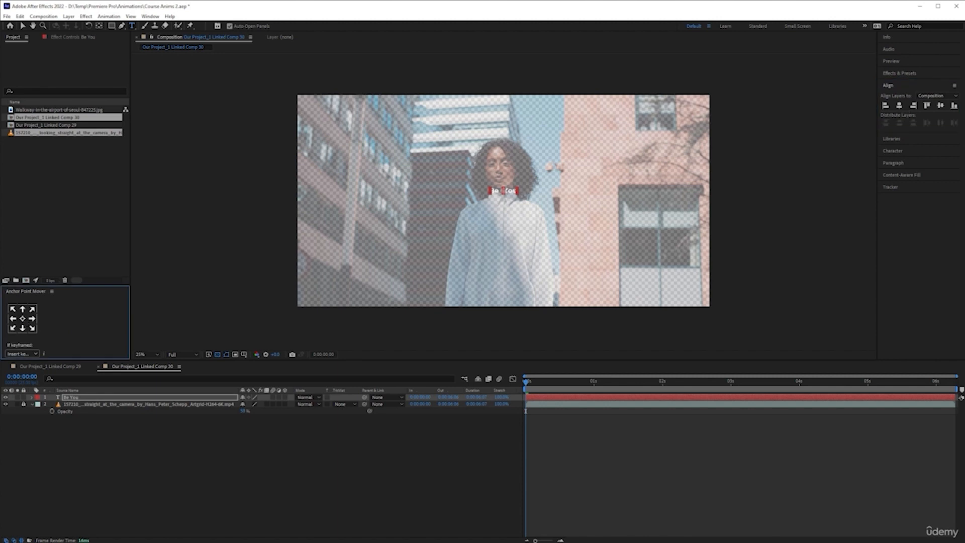
click(941, 106)
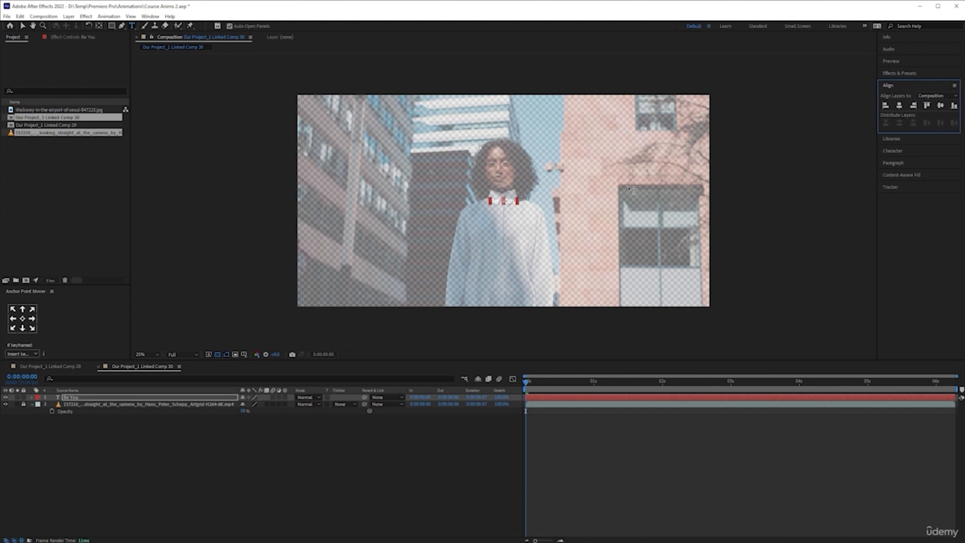
- Enlarge the "Be You" text to about 820 px and lower its layer to a Y position of about 1187
click(904, 152)
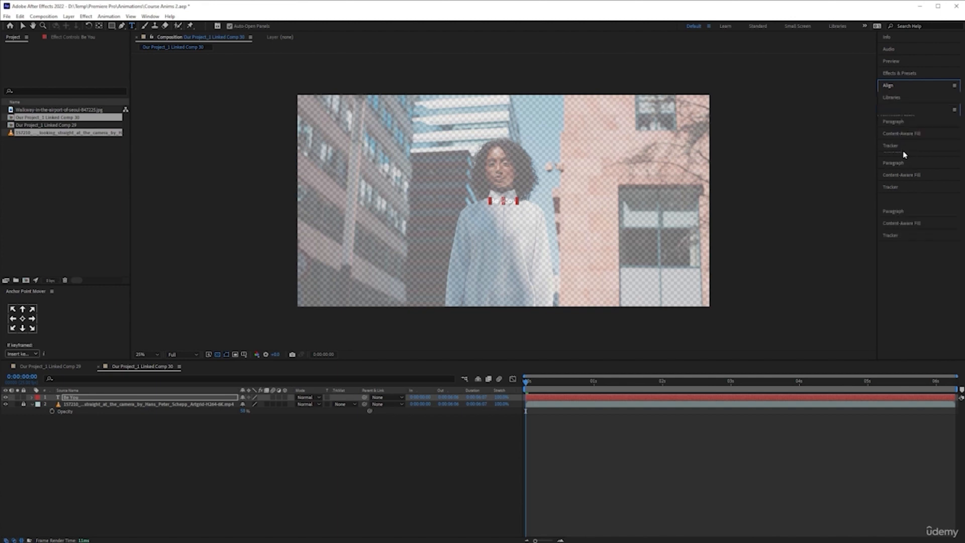
drag(912, 143, 964, 143)
click(162, 398)
key(p)
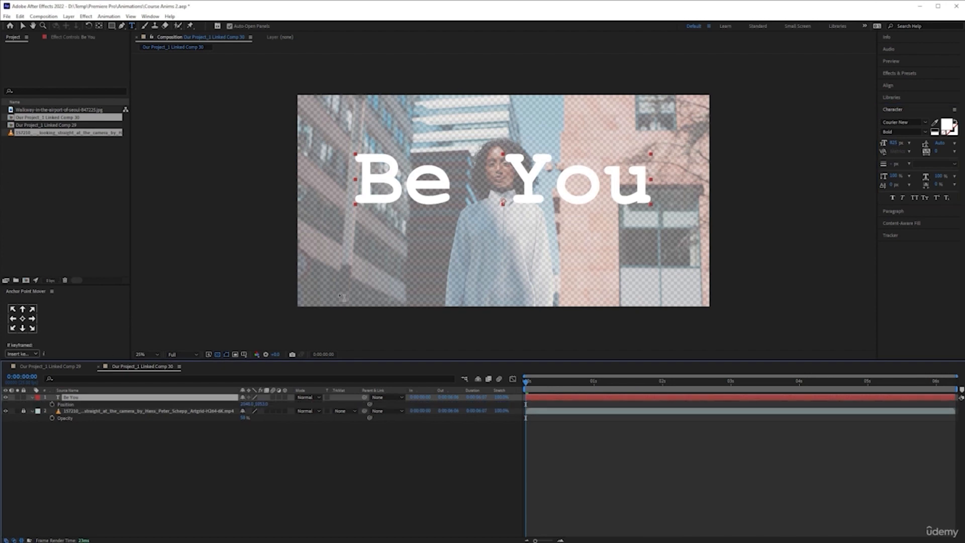
drag(271, 403, 320, 404)
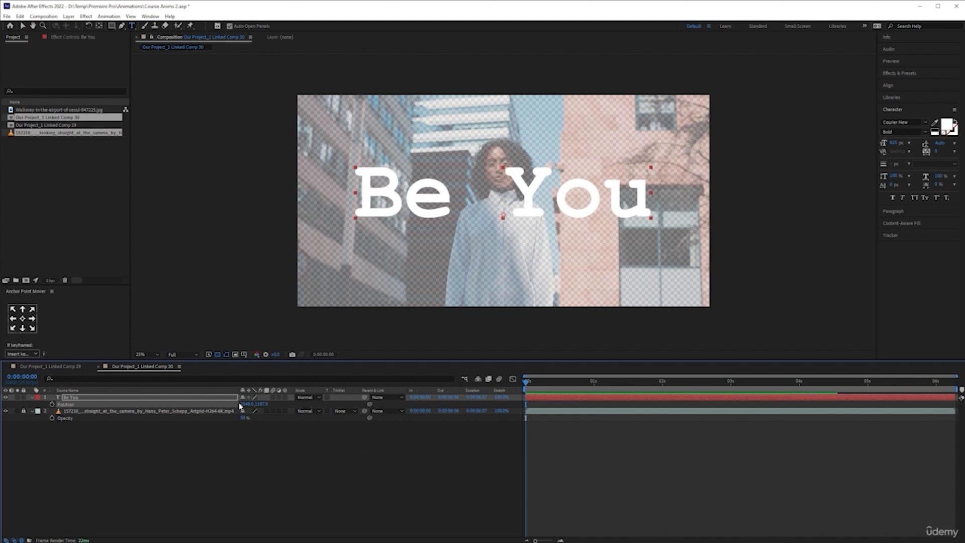
- Try widening the gap between "Be" and "You" with an extra space, and remove it again
click(498, 205)
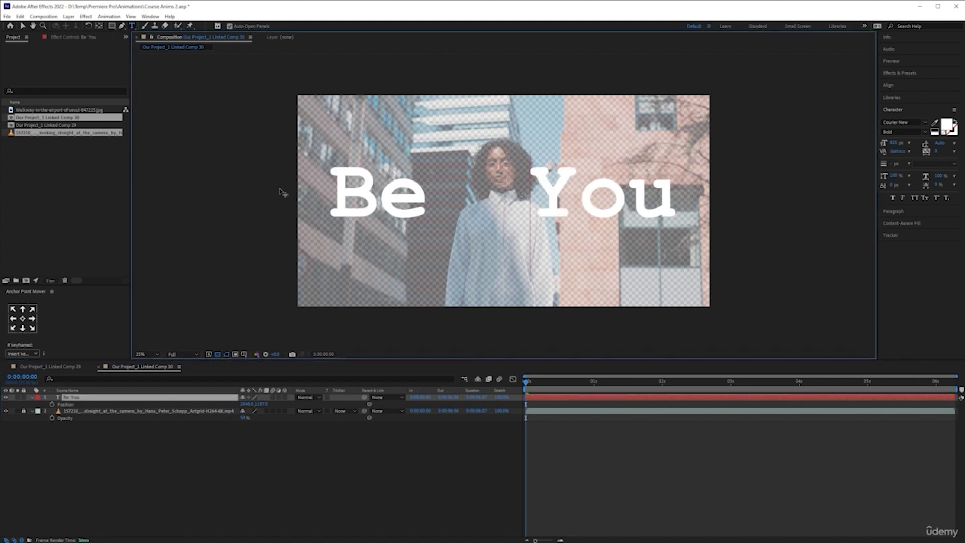
key(BackSpace)
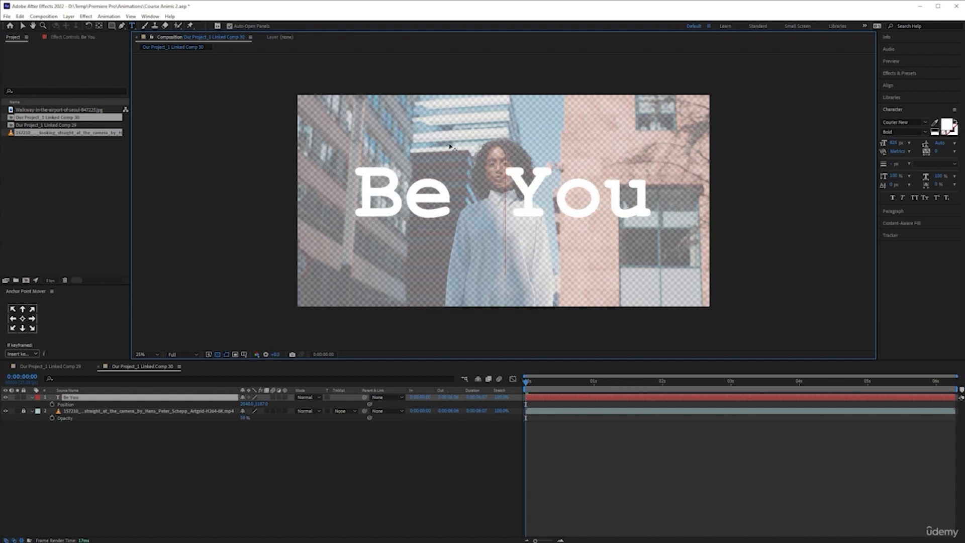
click(22, 25)
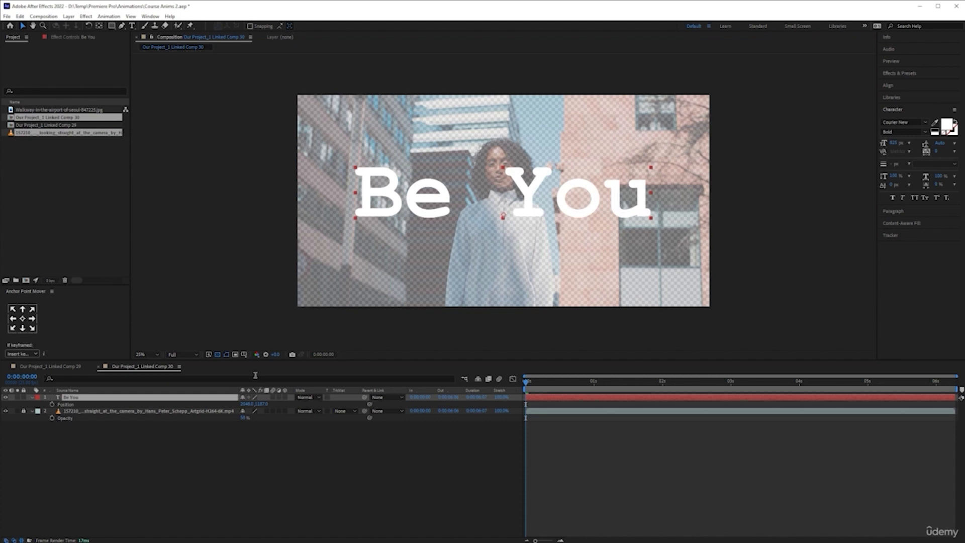
- Create a shape layer with the letter outlines from the "Be You" text
right_click(184, 399)
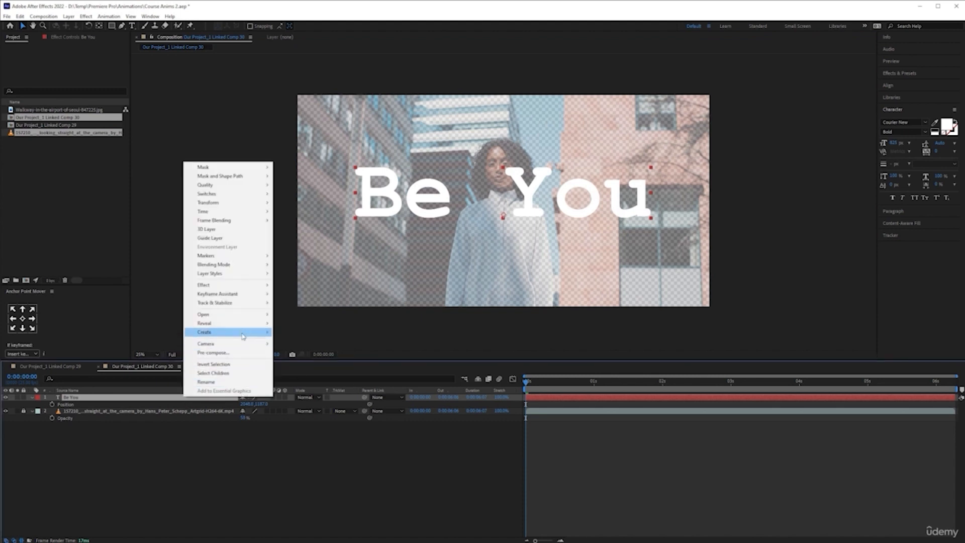
mouse_move(271, 335)
click(309, 341)
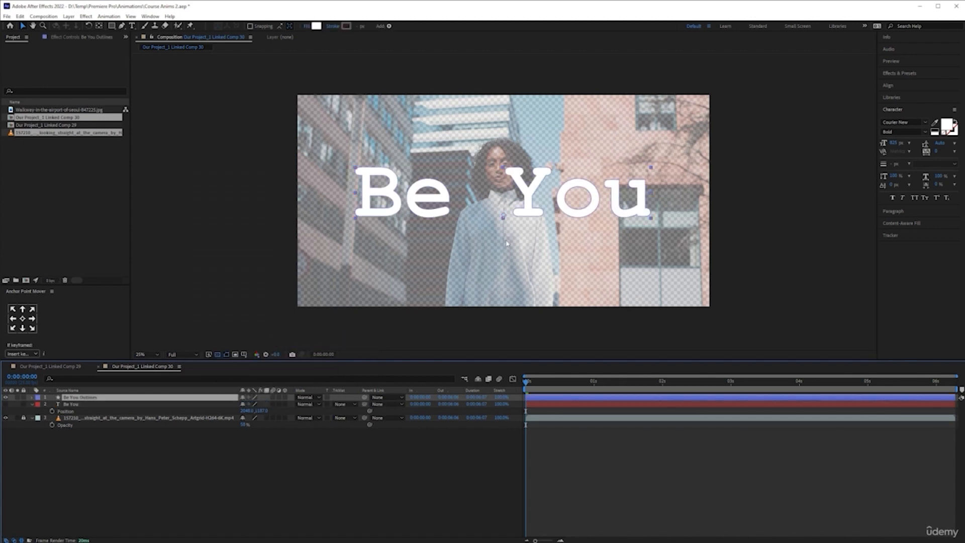
click(367, 478)
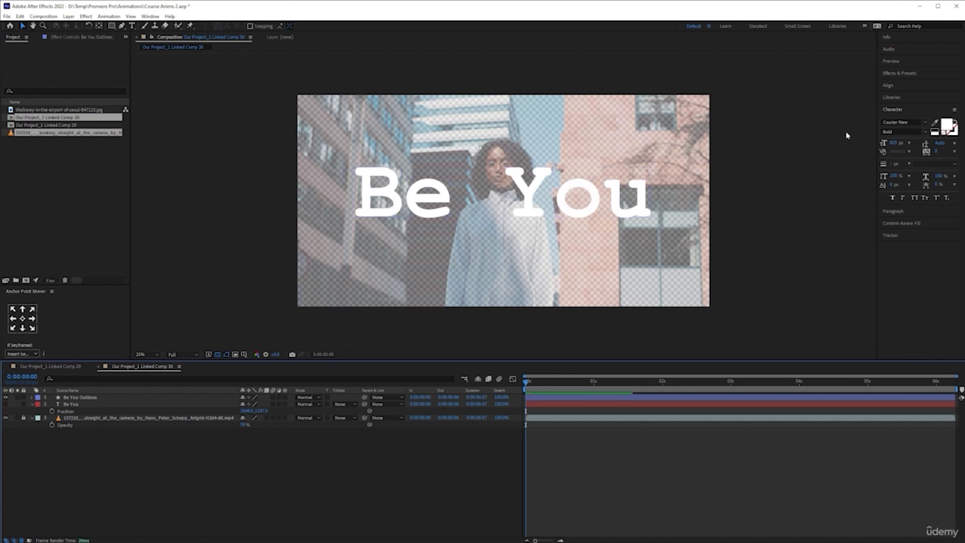
- Delete the "Be You Outlines" shape layer
click(118, 397)
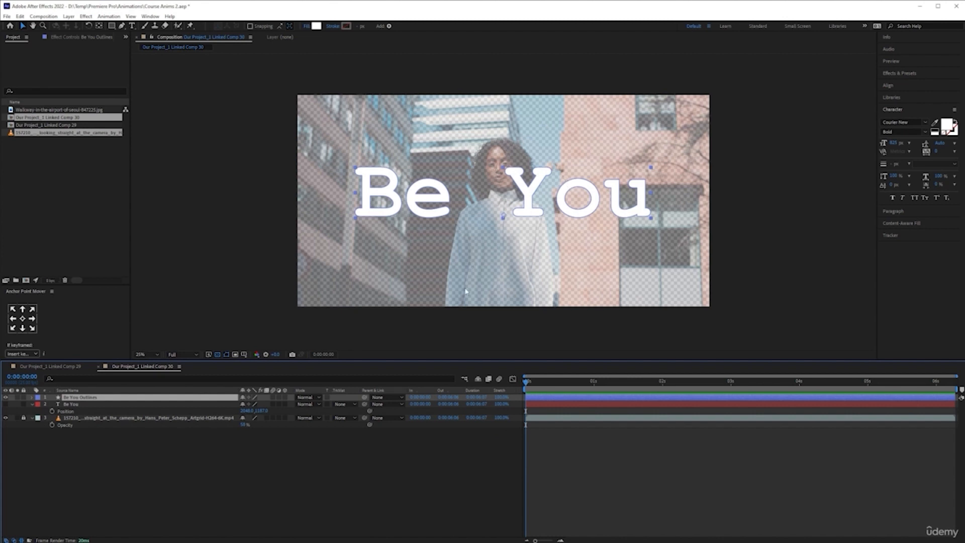
key(Delete)
click(264, 457)
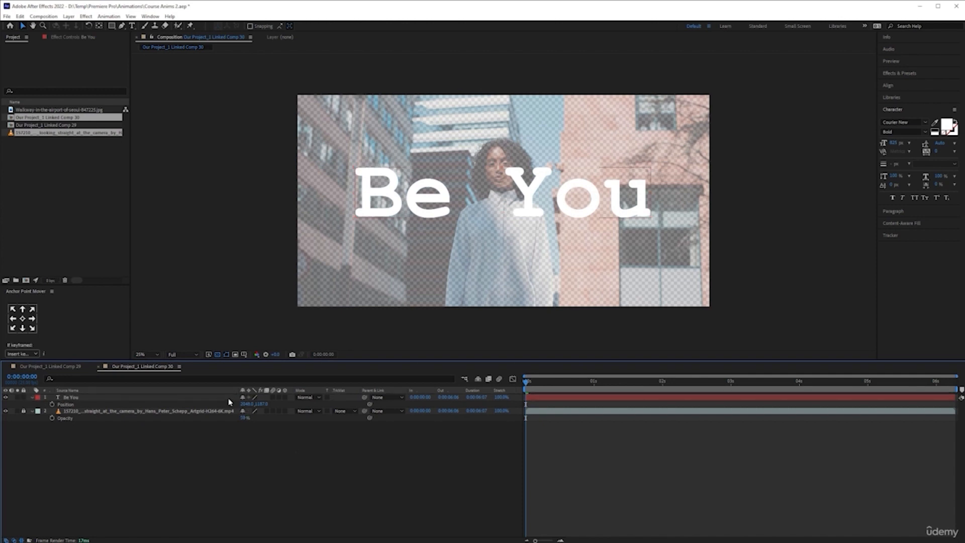
- Review the animation in the "Our Project_1 Linked Comp 29" composition, and return to "Our Project_1 Linked Comp 30"
click(280, 398)
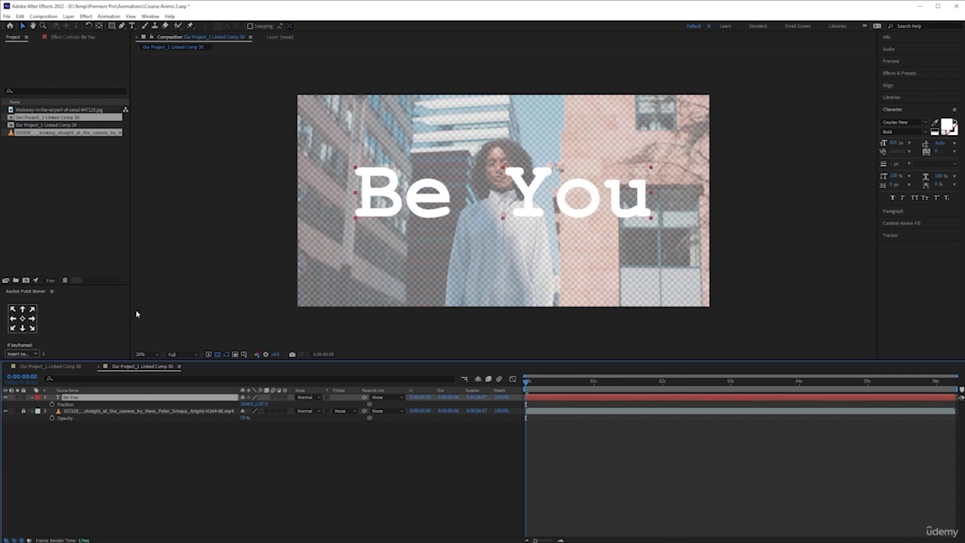
click(75, 368)
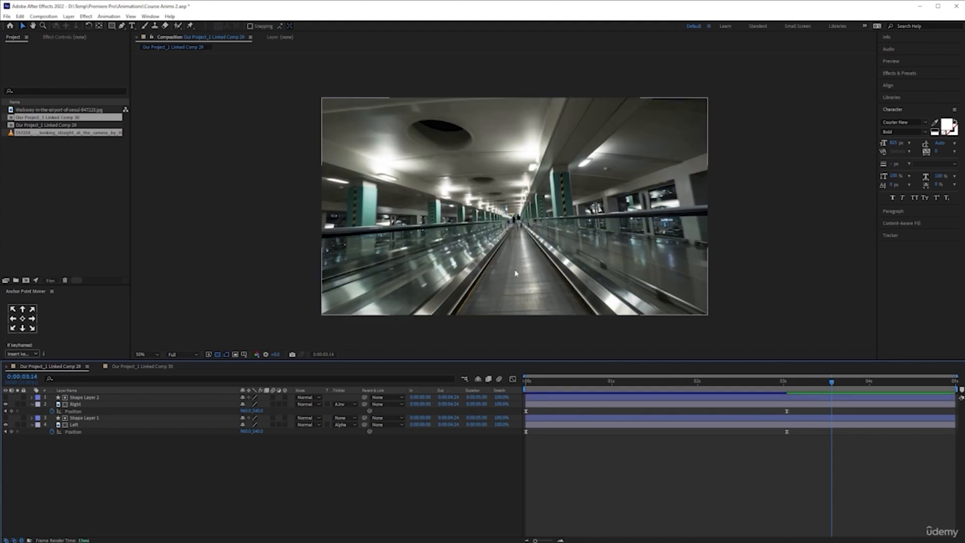
drag(749, 382, 670, 387)
click(145, 369)
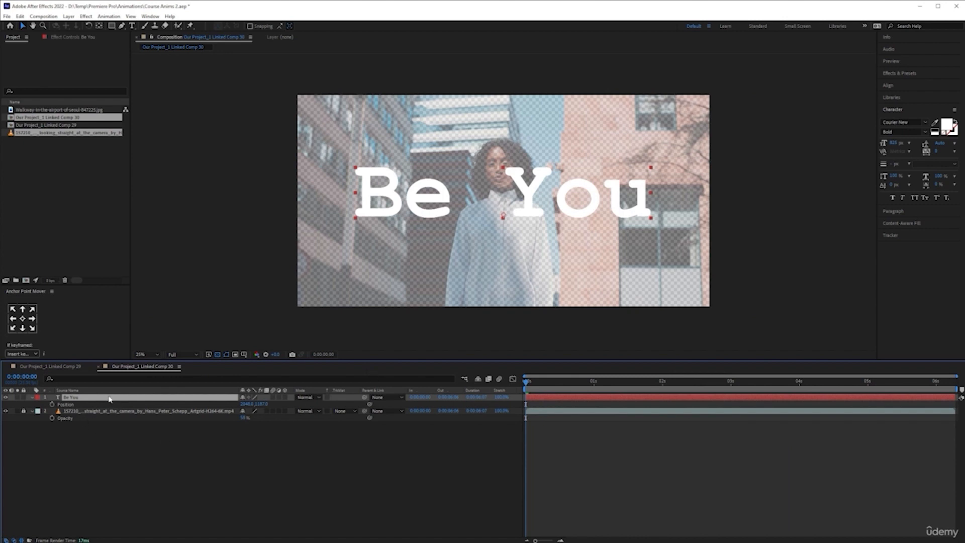
- Duplicate the "Be You" text layer and rename the copy "You"
key(ctrl+d)
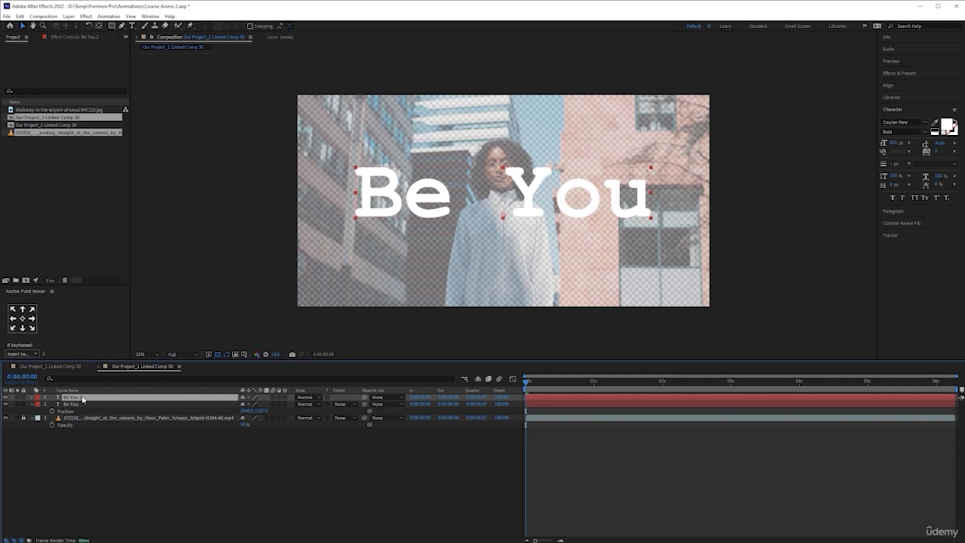
right_click(83, 399)
click(101, 382)
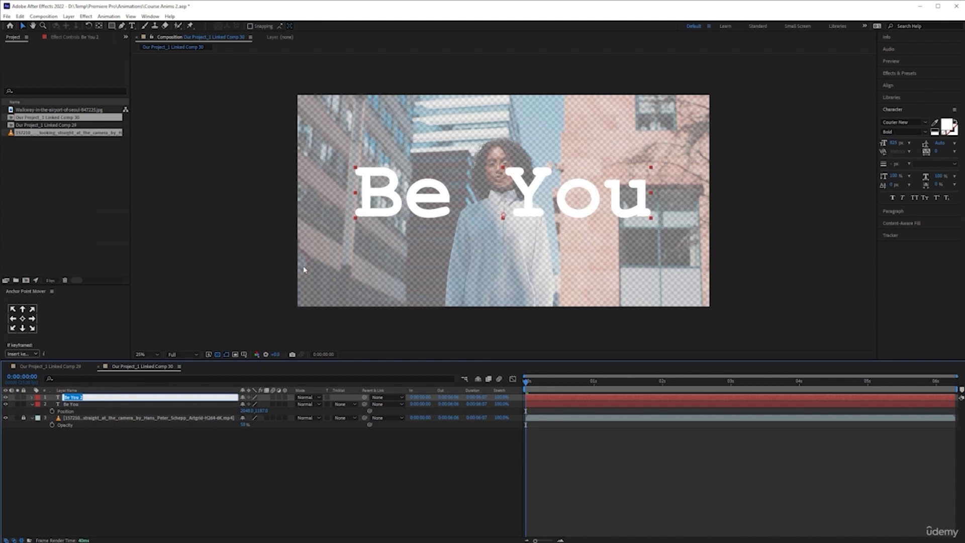
text(You)
- Rename the original "Be You" text layer as "Be"
click(115, 406)
right_click(116, 406)
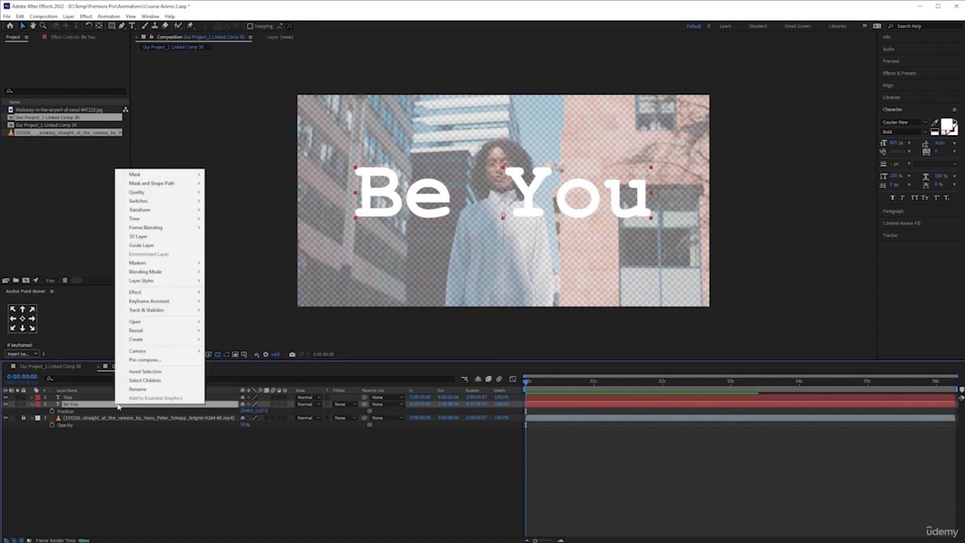
click(152, 392)
key(End)
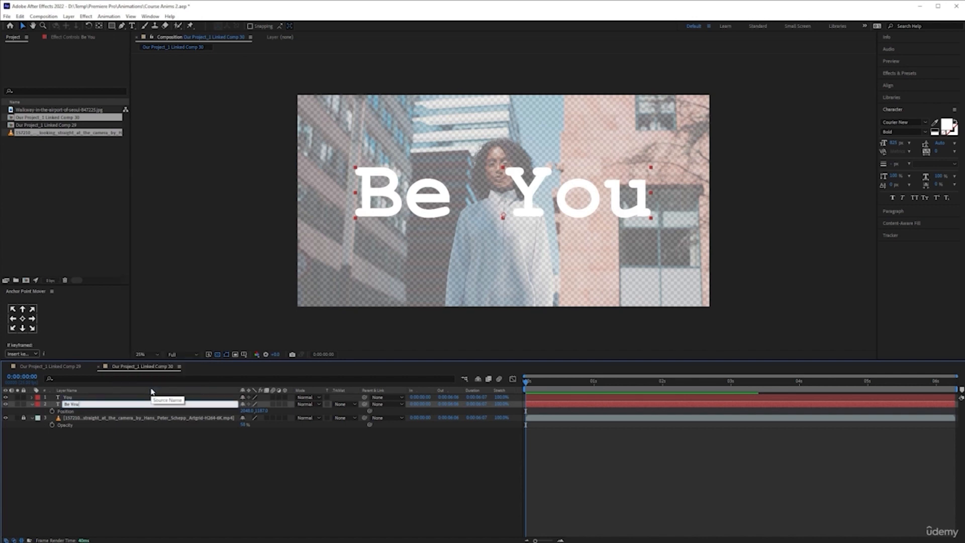
key(Return)
click(125, 512)
click(118, 402)
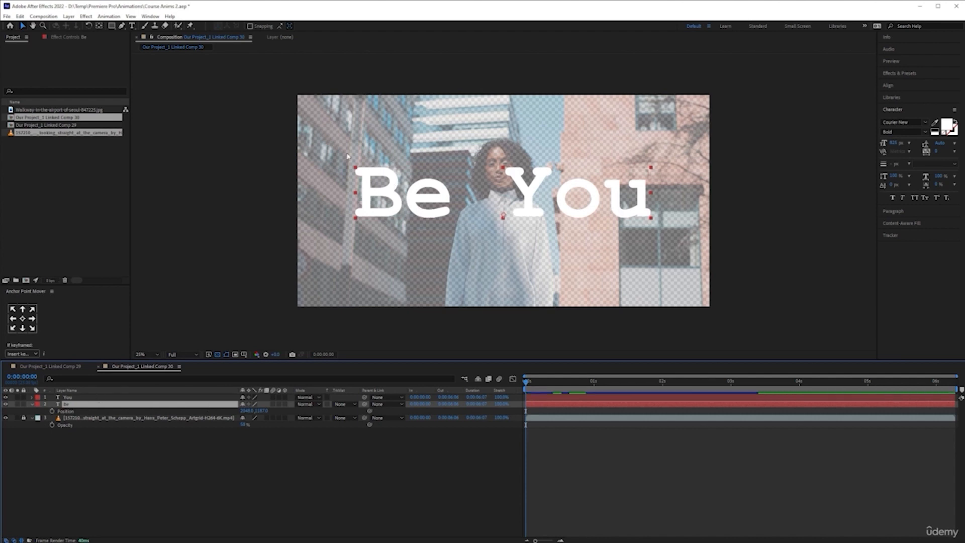
- Try shifting the "You" layer horizontally through its Position property, and undo the move
click(140, 398)
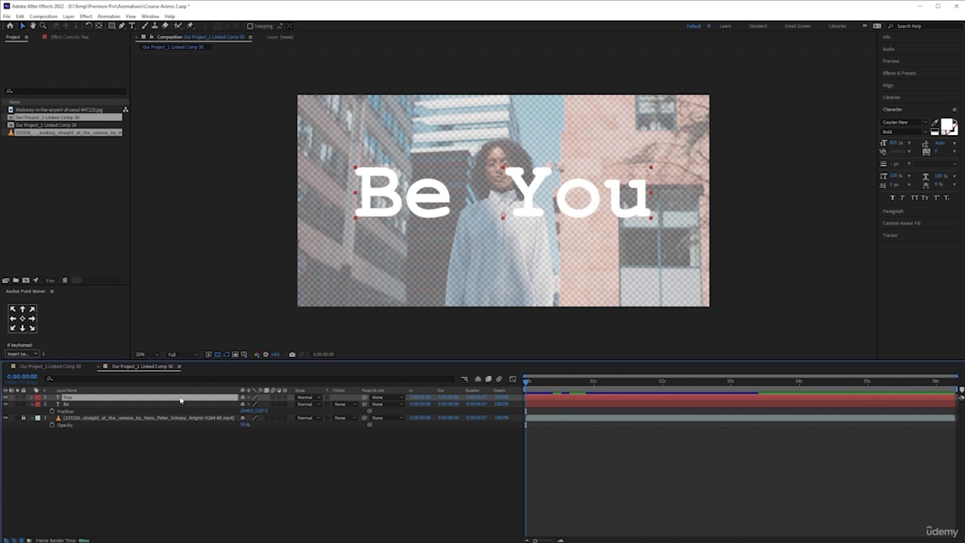
key(p)
drag(247, 403, 314, 396)
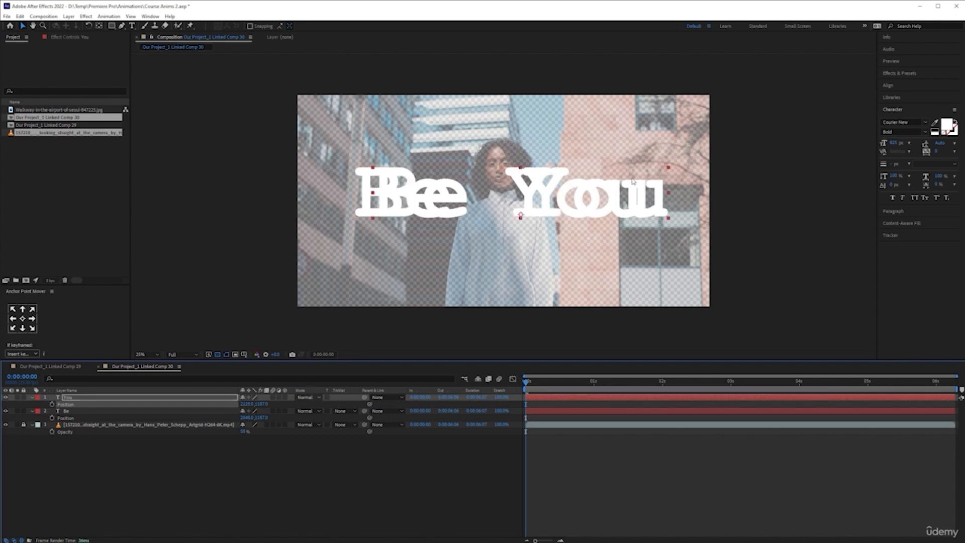
key(ctrl+z)
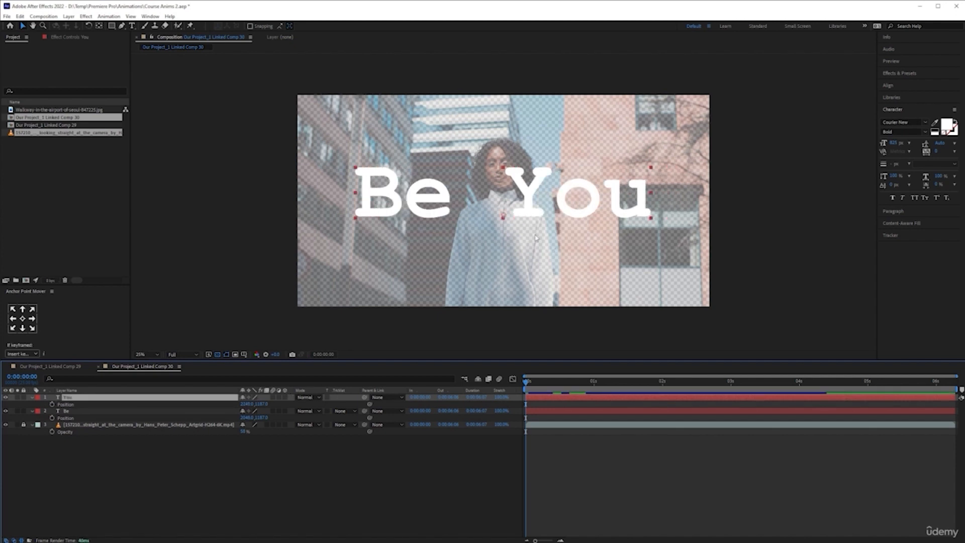
- Enlarge the text of both the "You" and "Be" layers to about 1075 px
shift+click(153, 412)
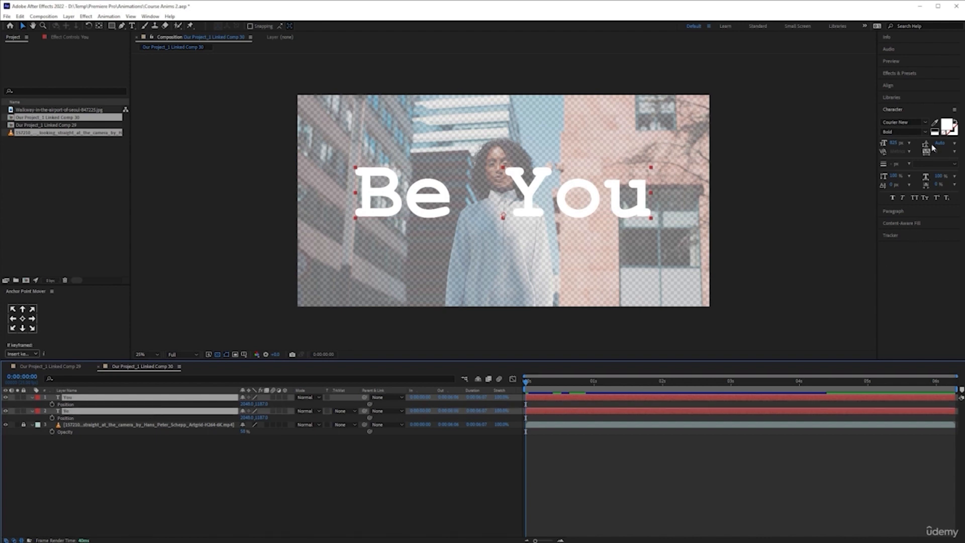
click(897, 143)
drag(898, 142, 920, 143)
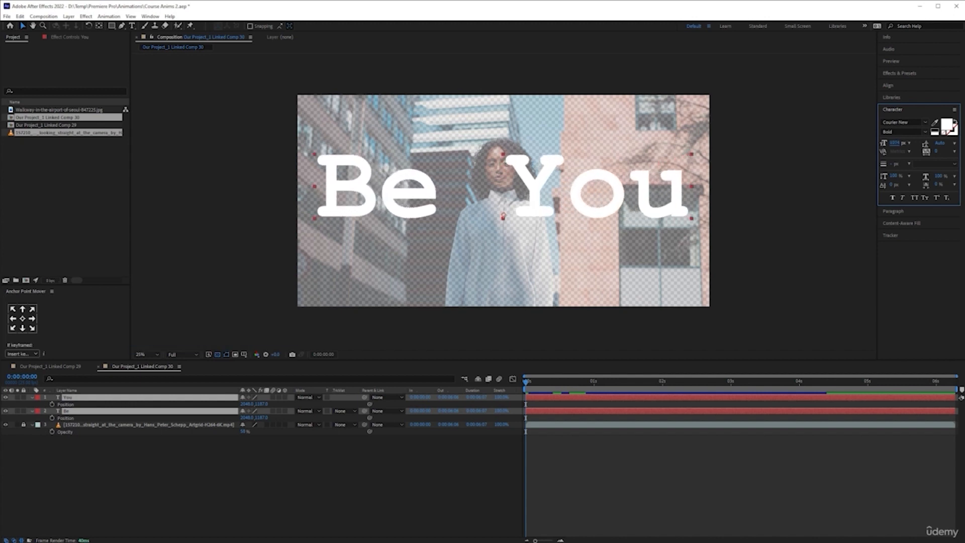
click(338, 463)
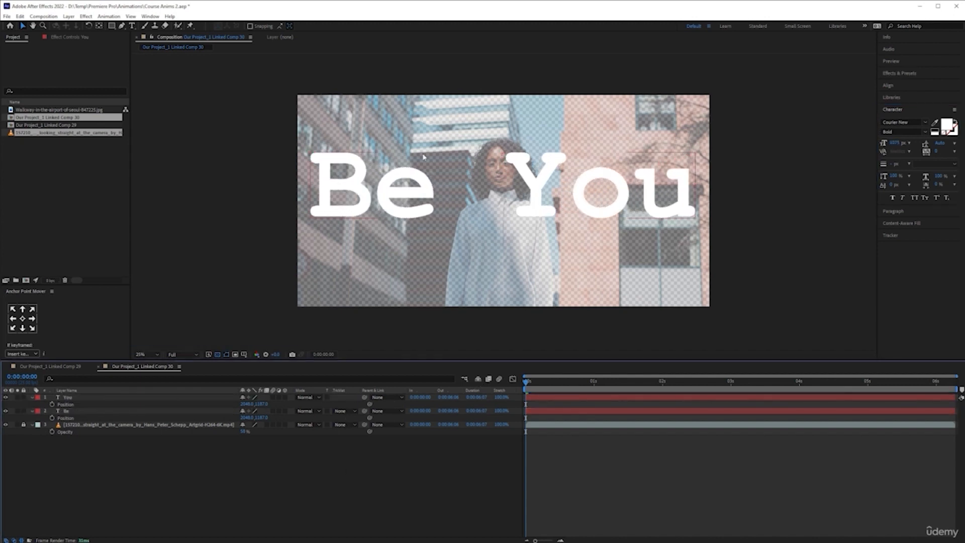
- Try the Dagny Pro font on both text layers, and undo the change
click(144, 392)
click(119, 399)
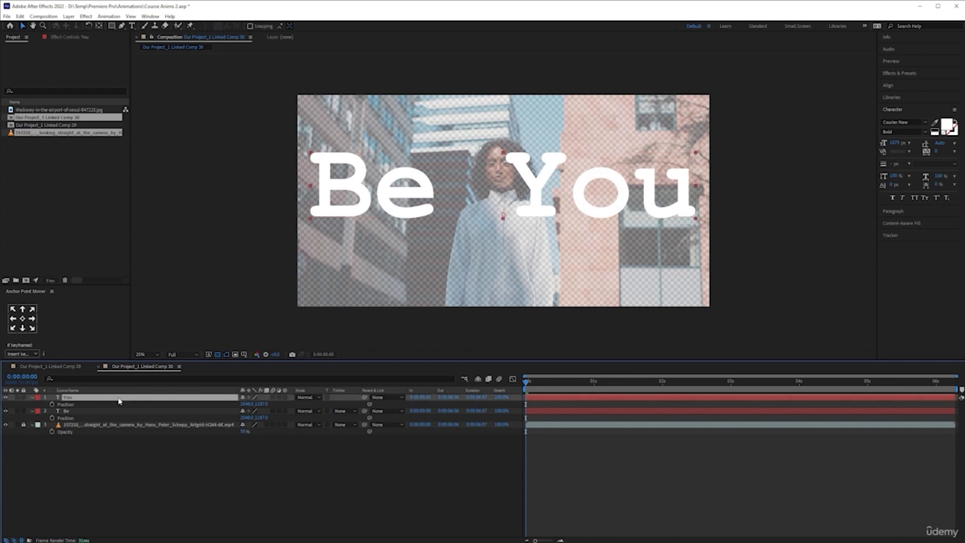
shift+click(122, 413)
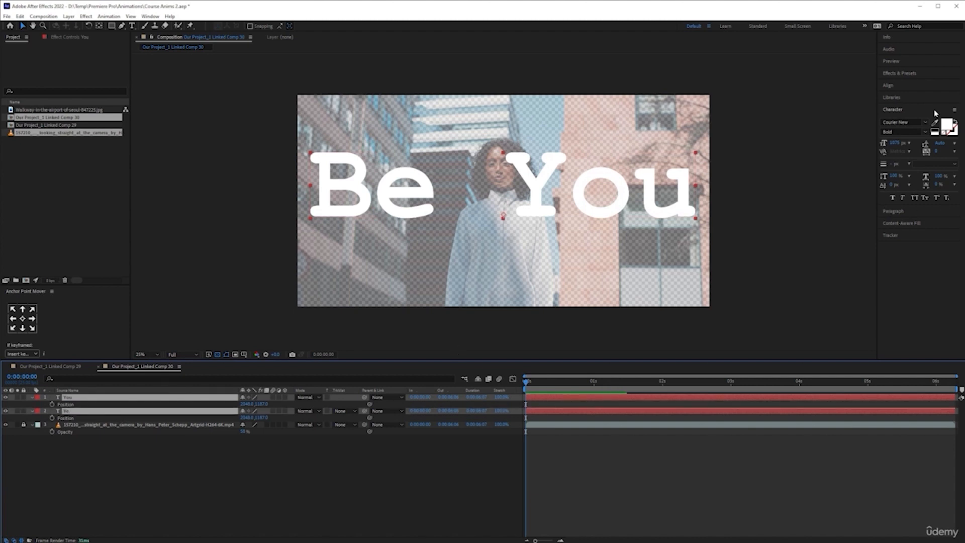
click(926, 123)
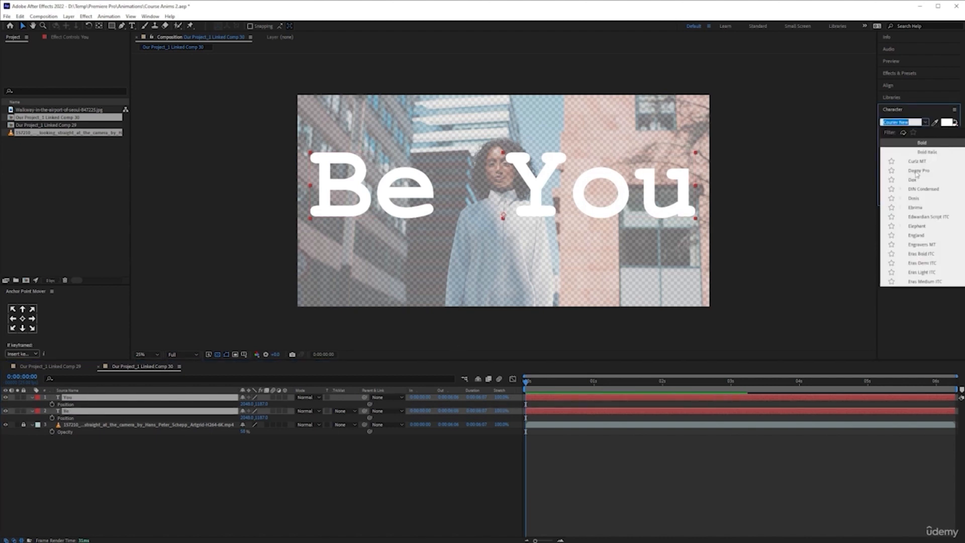
click(918, 171)
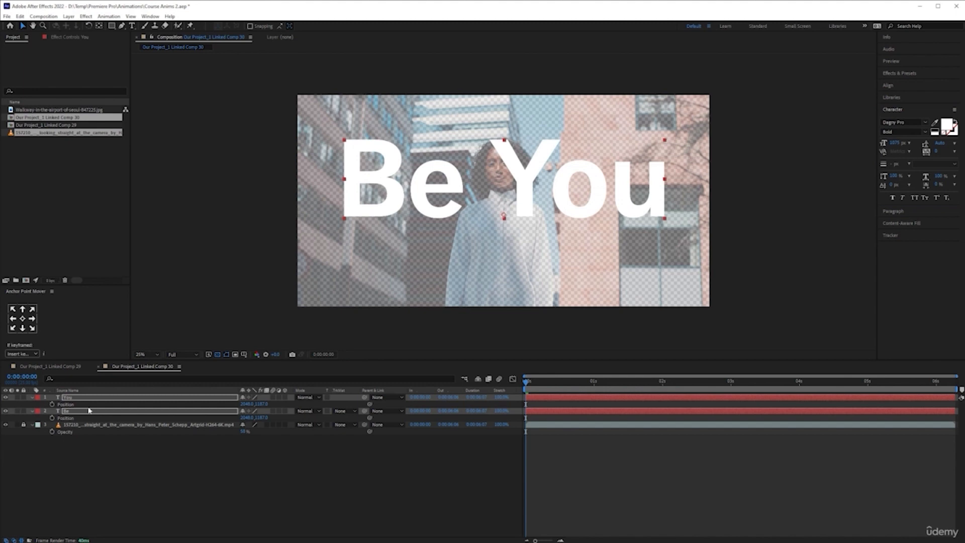
key(ctrl+z)
click(237, 487)
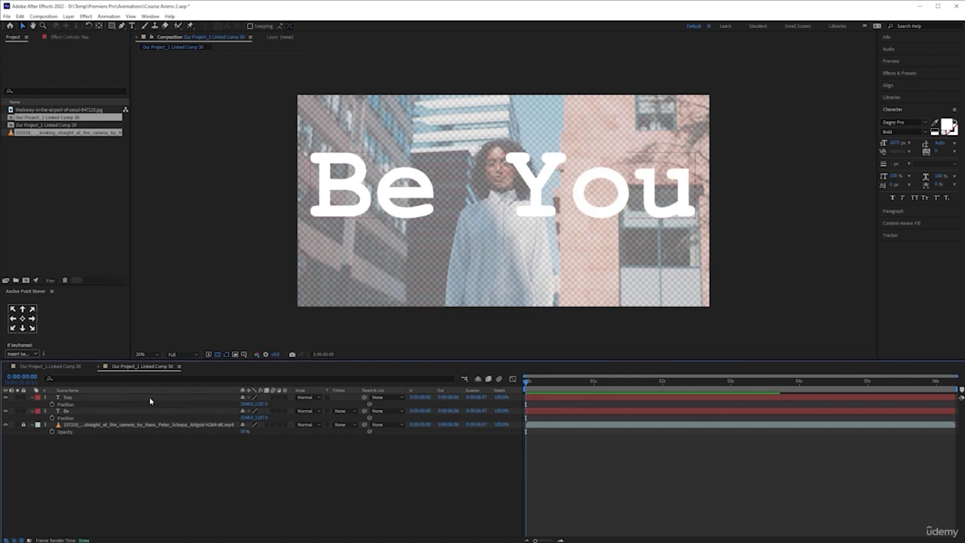
- Try the Elephant font on the "You" layer, and undo the change
click(150, 398)
click(925, 122)
click(888, 256)
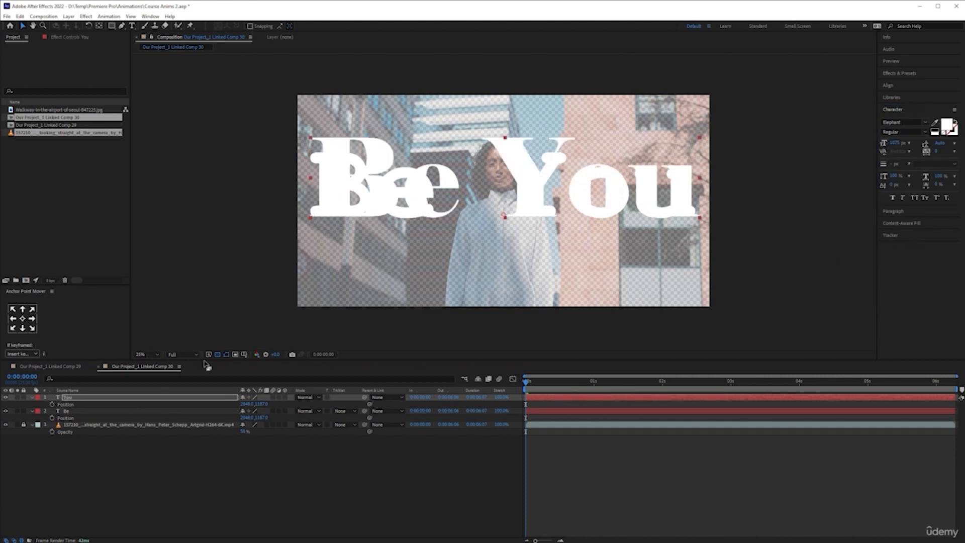
click(156, 399)
key(ctrl+z)
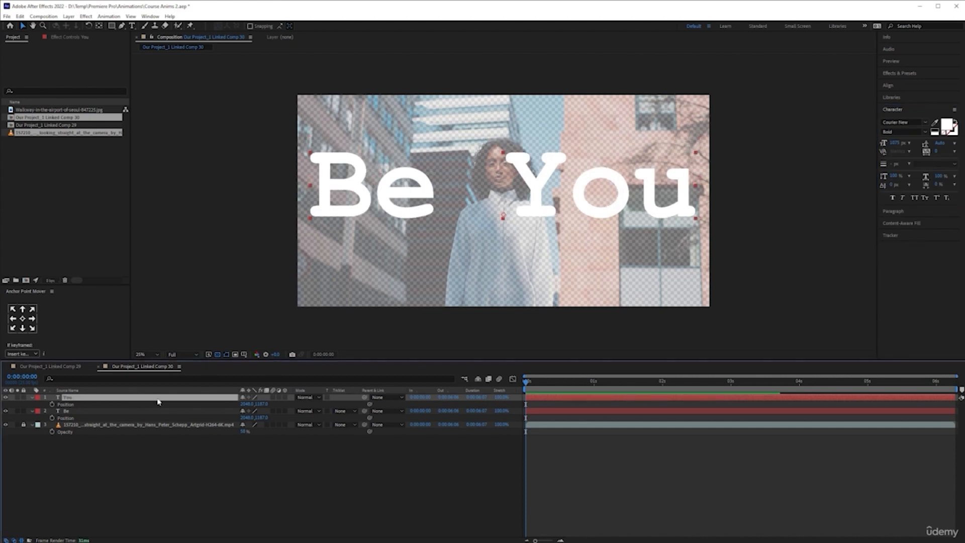
- Try the Eras Light ITC and Helvetica Compressed fonts on both text layers
shift+click(150, 411)
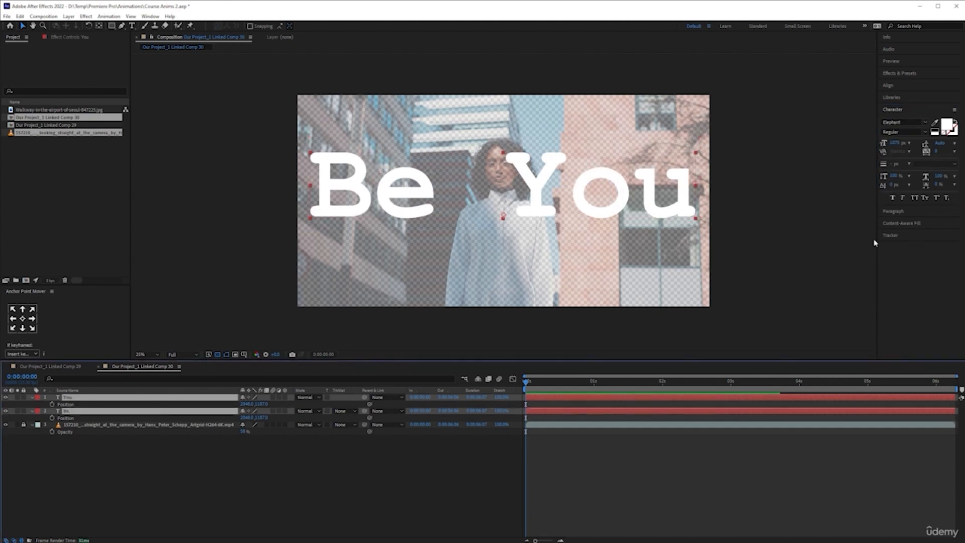
click(926, 123)
click(925, 198)
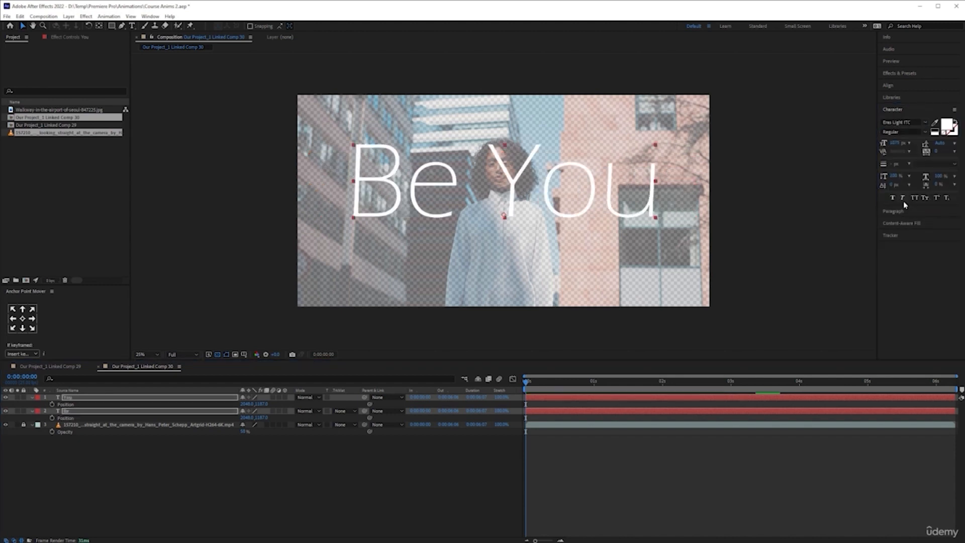
click(927, 126)
scroll(928, 210, down, 5)
scroll(928, 216, down, 5)
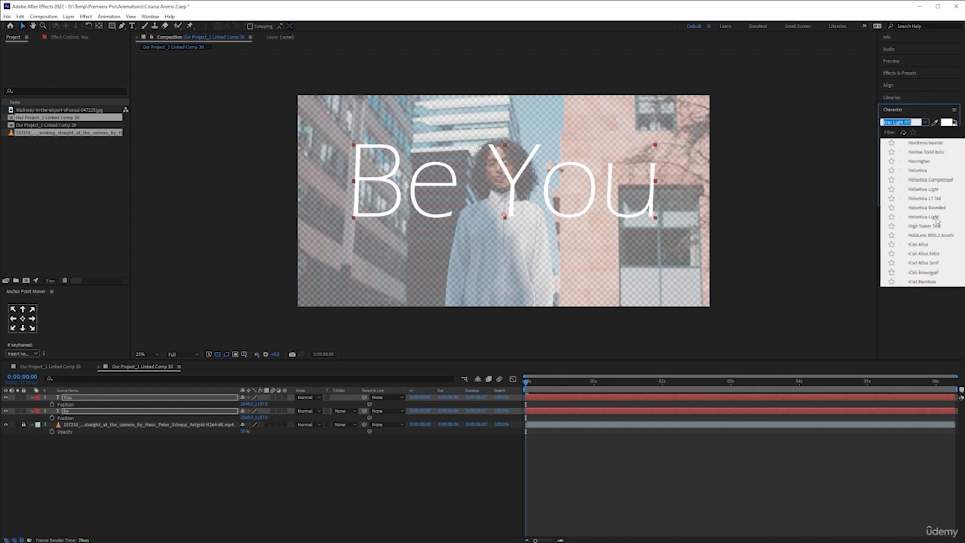
click(931, 180)
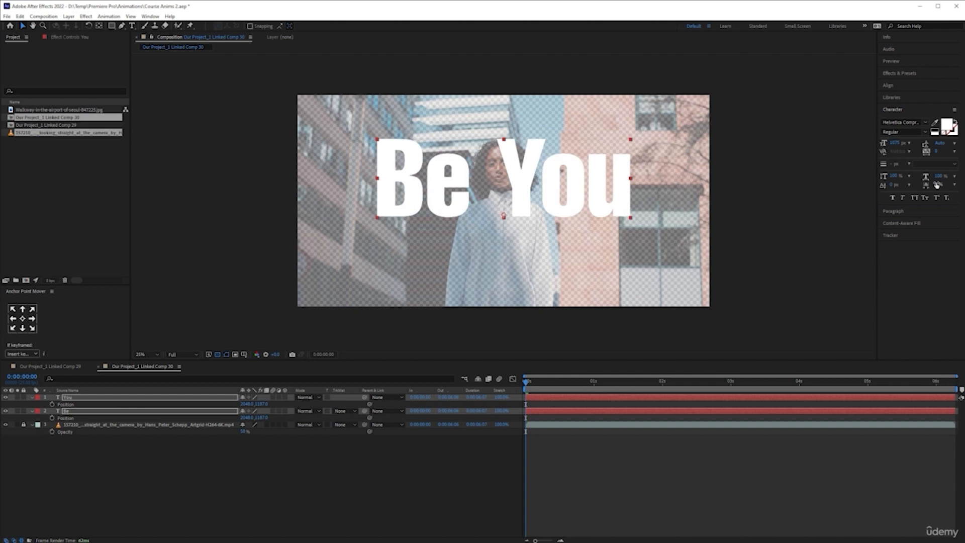
- Try the Chandler42 font on both text layers
click(926, 123)
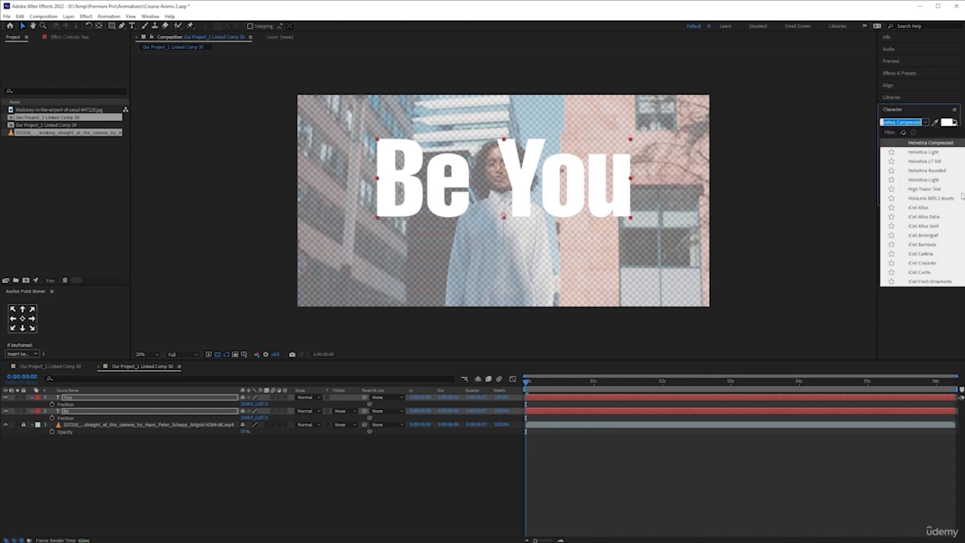
scroll(940, 221, up, 4)
scroll(940, 227, up, 15)
scroll(937, 218, up, 6)
scroll(937, 218, down, 3)
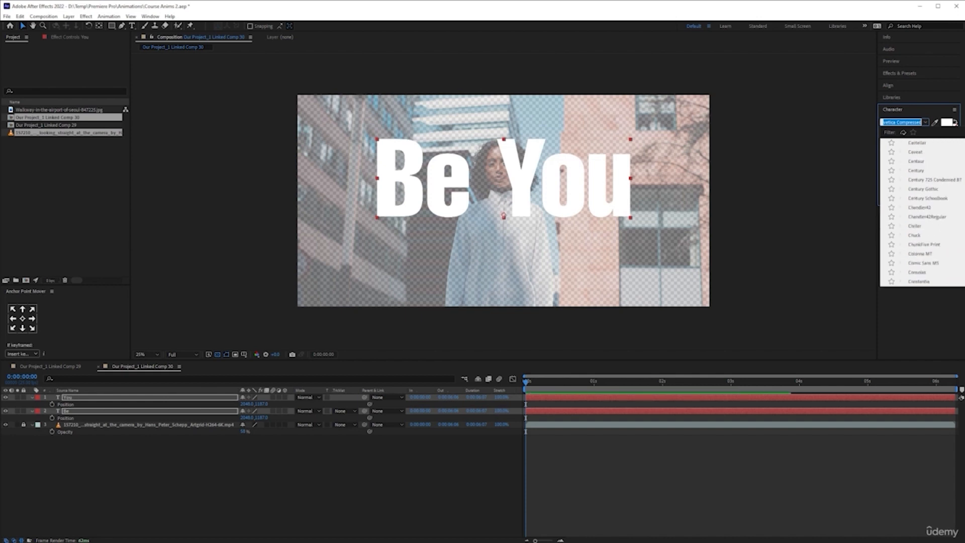
click(922, 208)
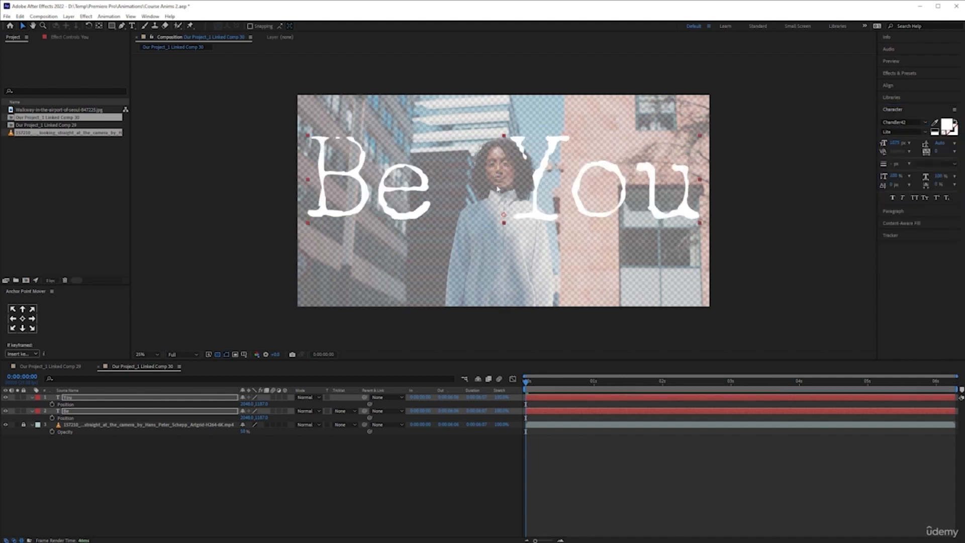
- Set the font of both text layers to ChunkFive Print
click(926, 123)
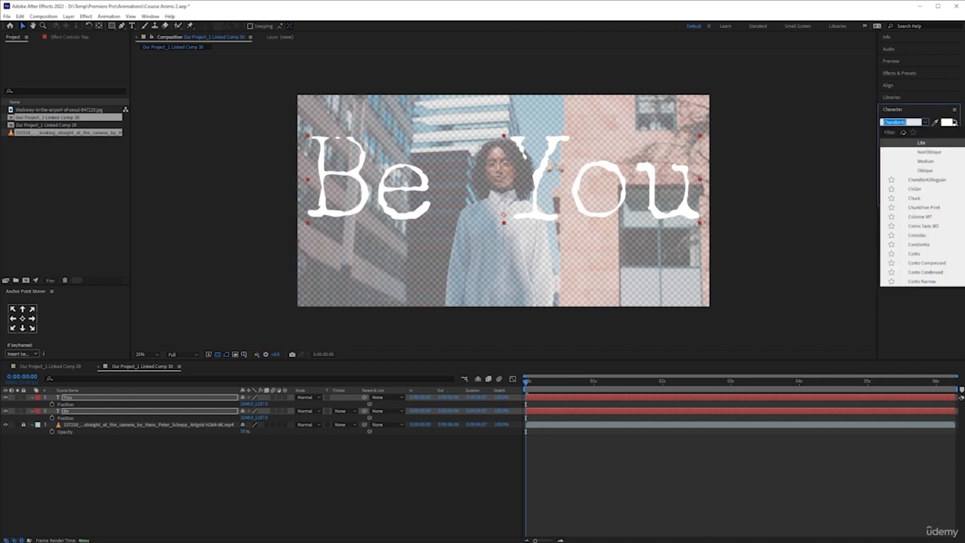
click(925, 207)
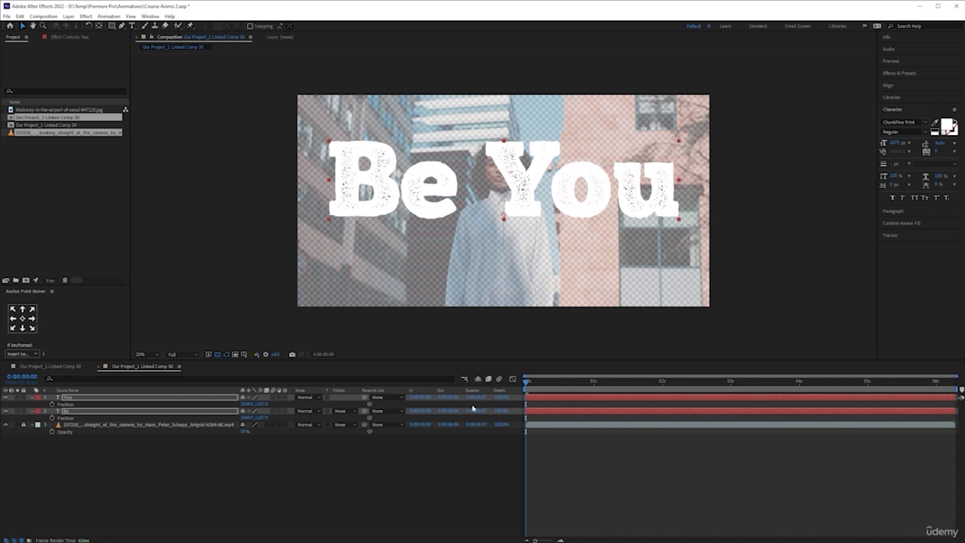
click(175, 474)
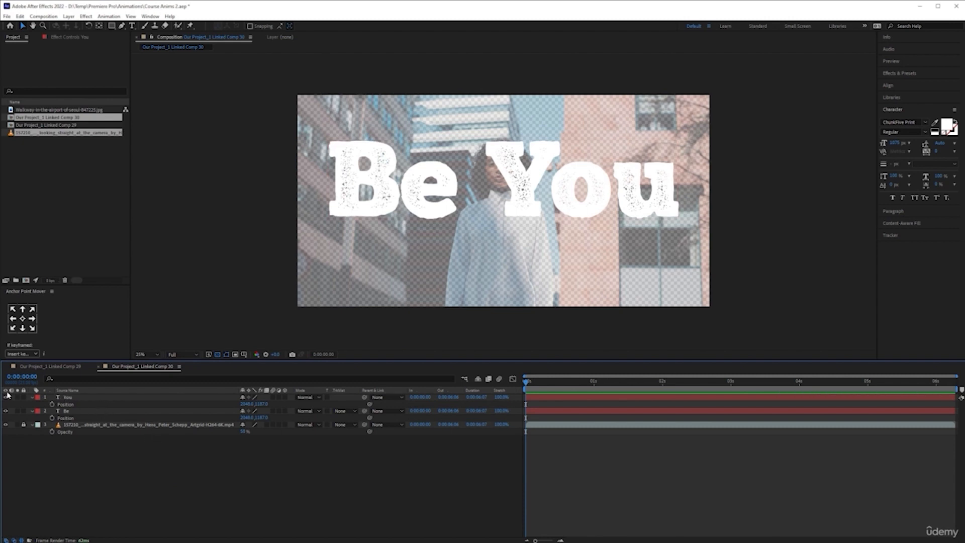
- Hide the "You" layer and delete the word "You" from the text of the "Be" layer
click(89, 413)
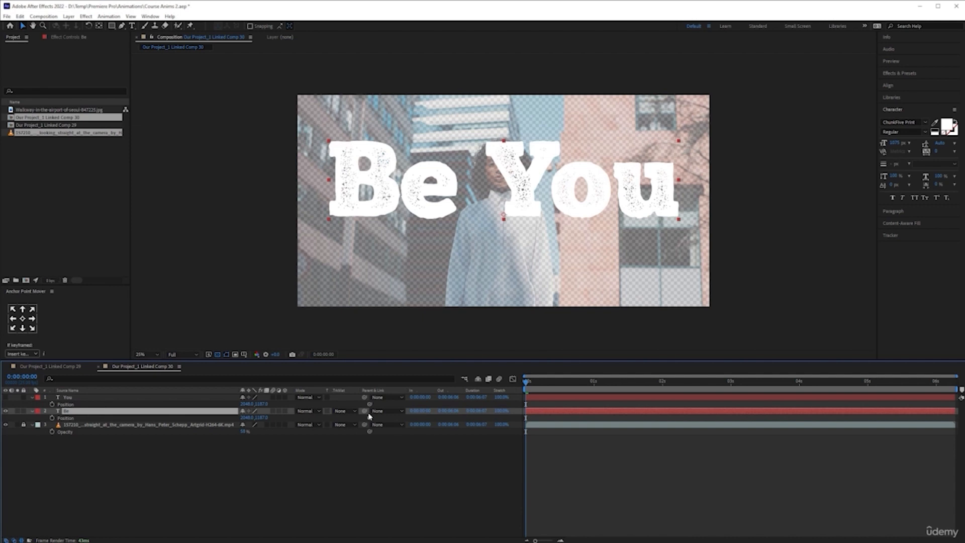
click(132, 25)
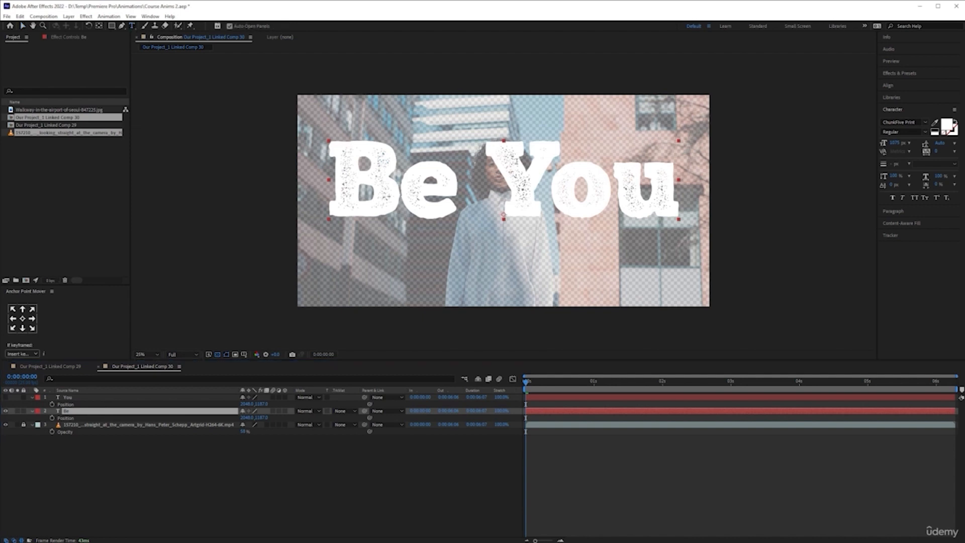
drag(481, 190, 692, 192)
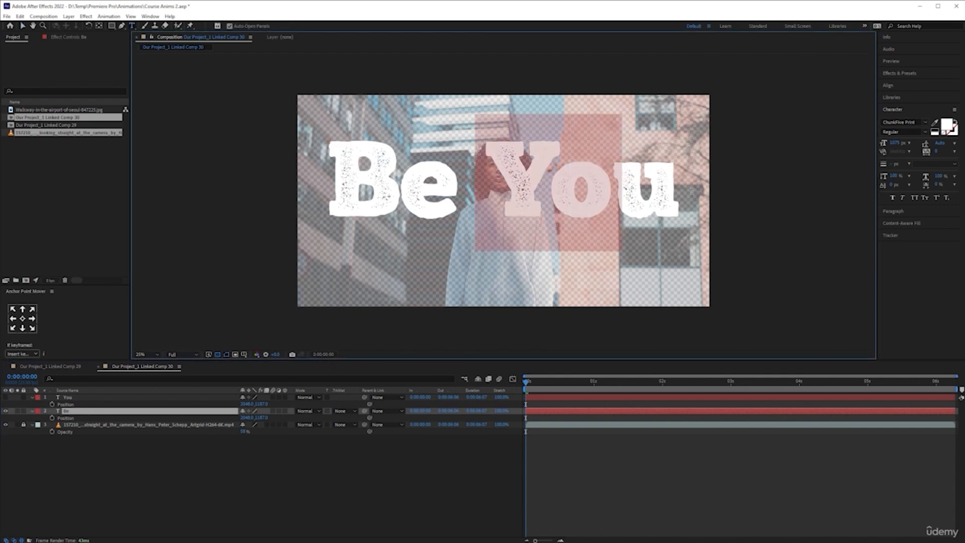
key(BackSpace)
key(Delete)
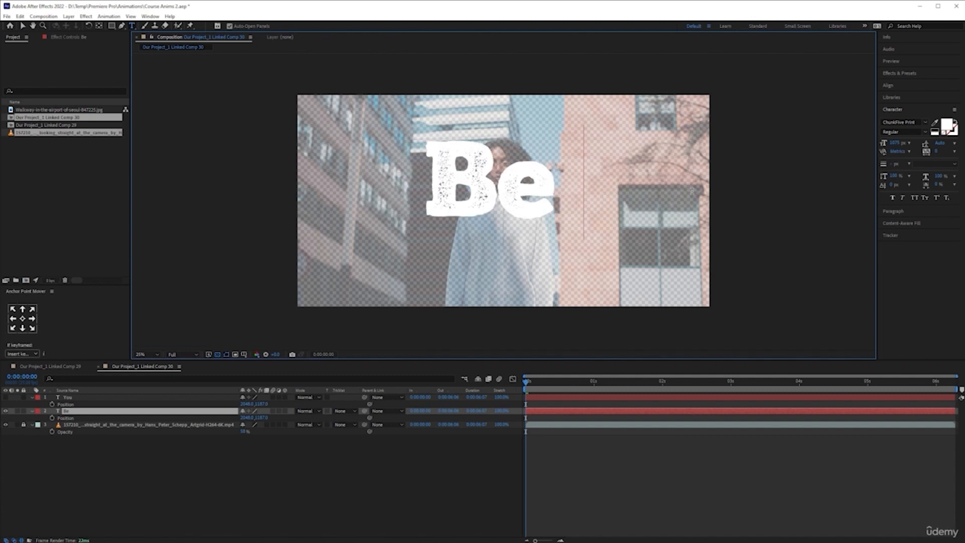
- Remove the trailing space from the "Be" text and shift that layer horizontally so the word sits left of the woman
key(BackSpace)
click(144, 413)
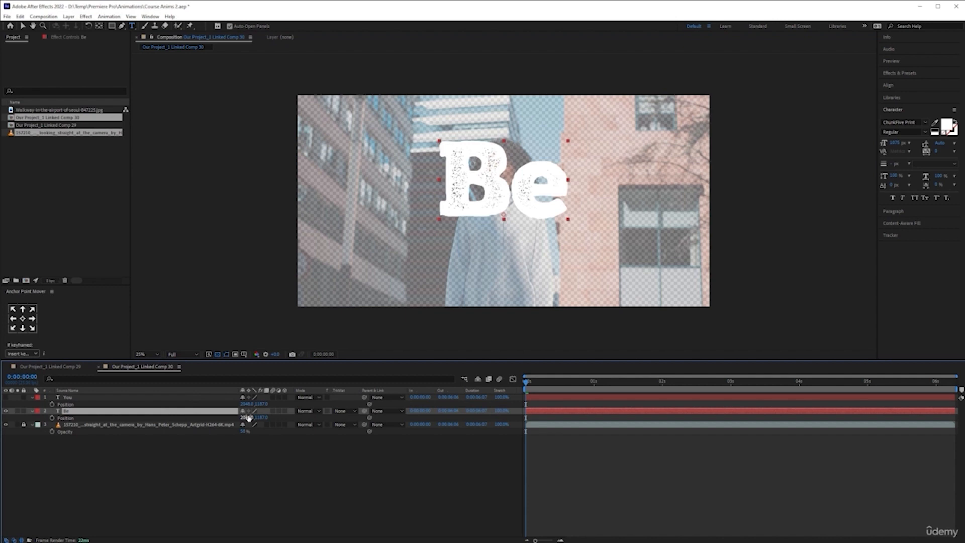
drag(249, 418, 47, 424)
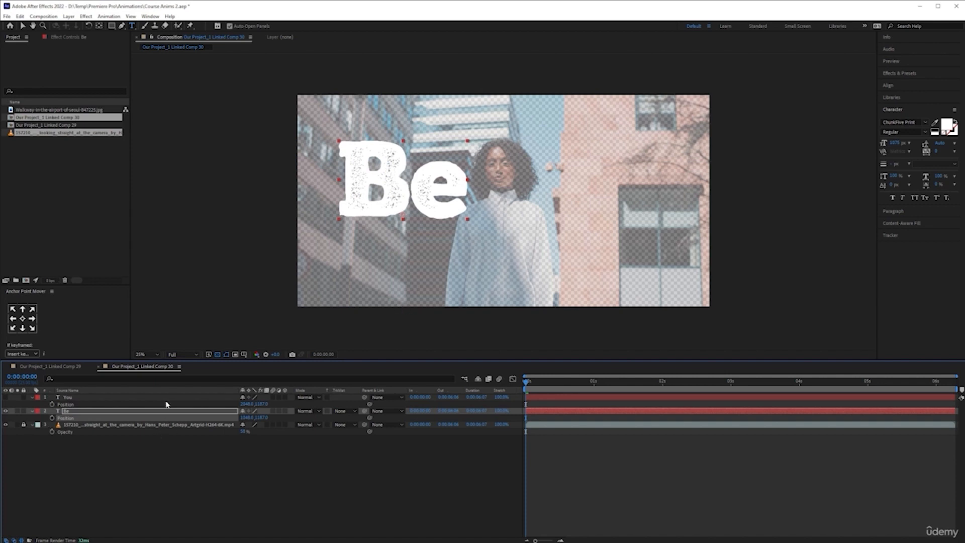
- Show the "You" layer in place of the "Be" layer and delete the word "Be" from its text
click(108, 397)
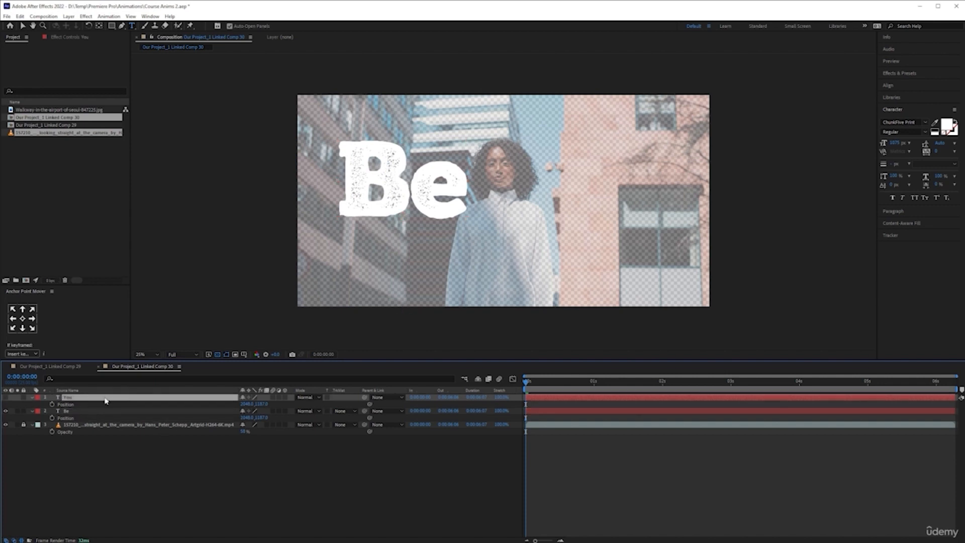
click(6, 397)
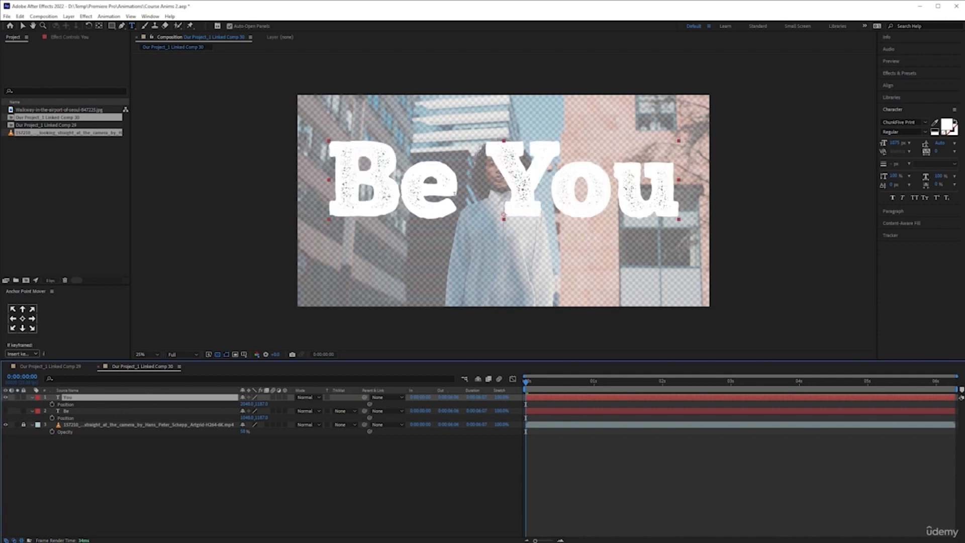
click(488, 218)
key(shift+Home)
key(BackSpace)
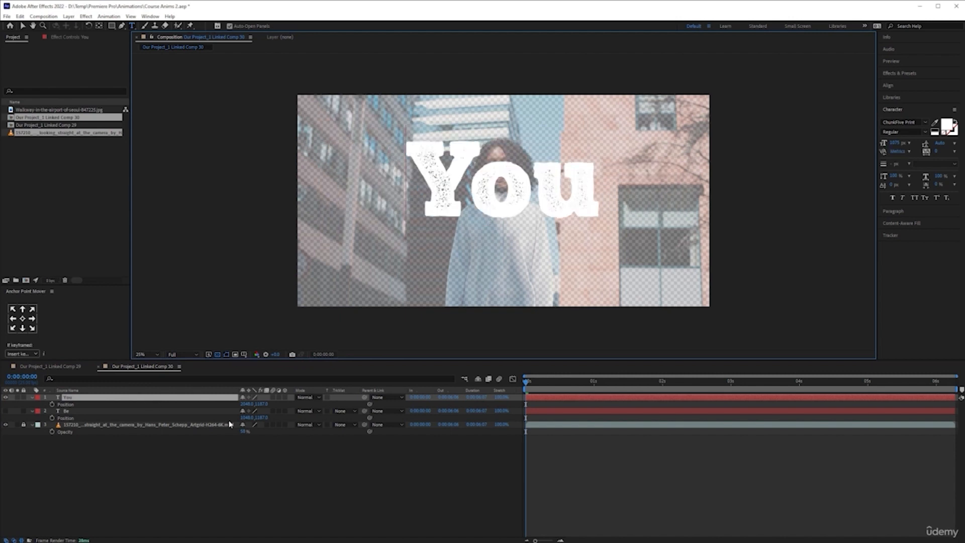
- Shift the "You" layer horizontally so the word sits right of the woman, and show the "Be" layer again
drag(247, 405, 5, 412)
click(5, 411)
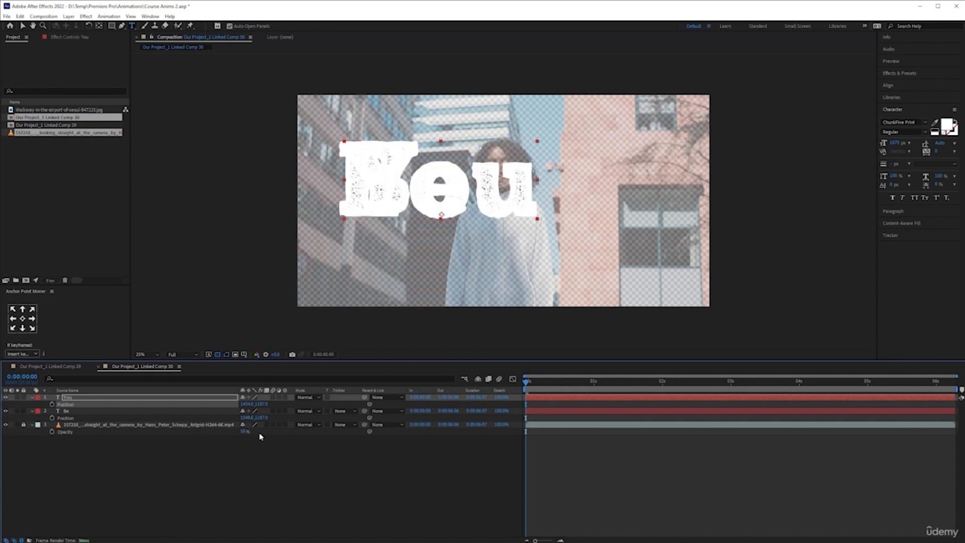
drag(246, 404, 898, 367)
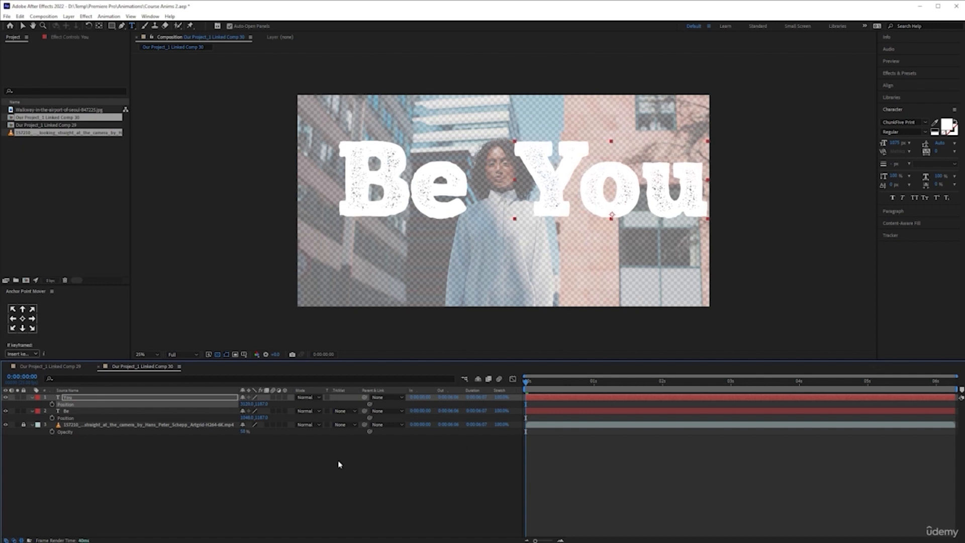
click(346, 483)
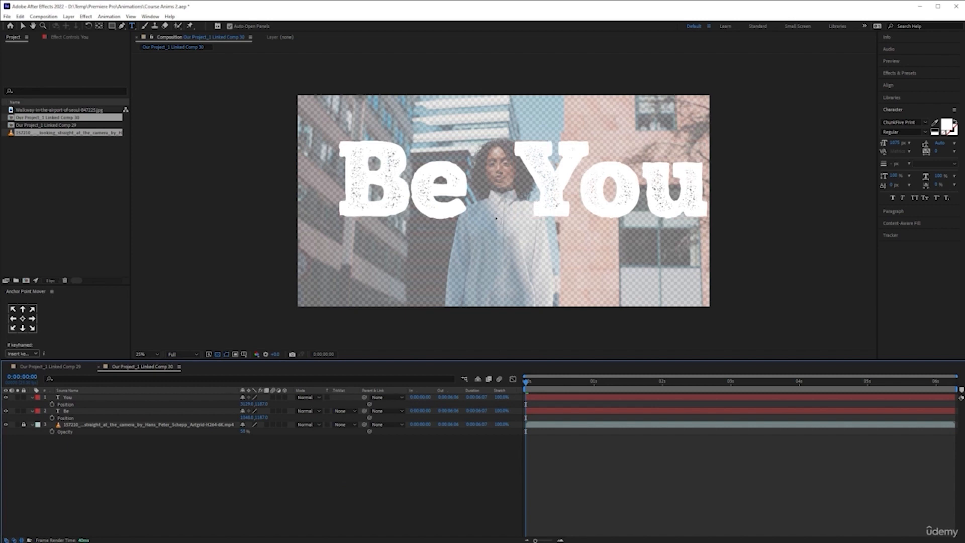
- Unlock the woman footage layer and set its opacity to 100%
click(23, 425)
click(245, 431)
text(100)
key(Return)
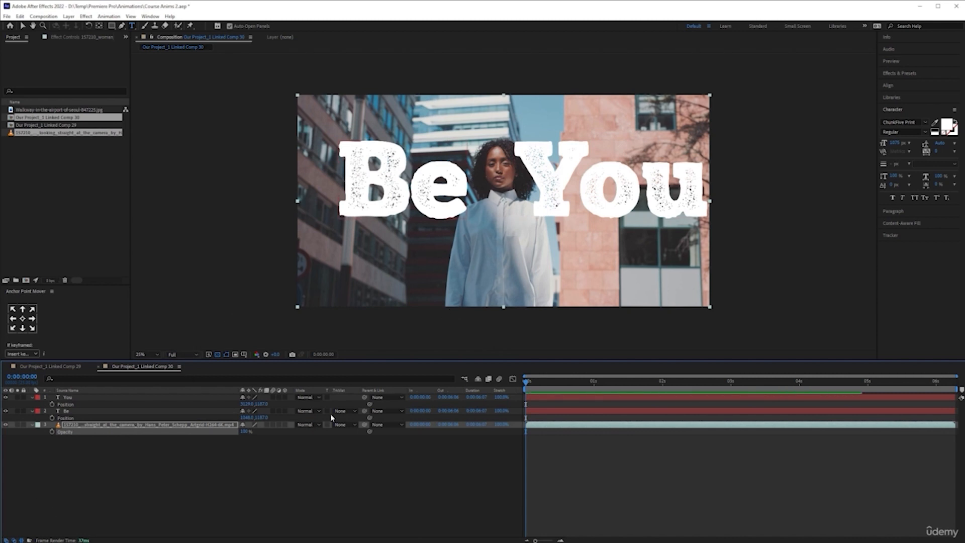
- With no layer selected, create a full-frame red rectangle shape layer and place its anchor point at the middle of the left edge
click(112, 26)
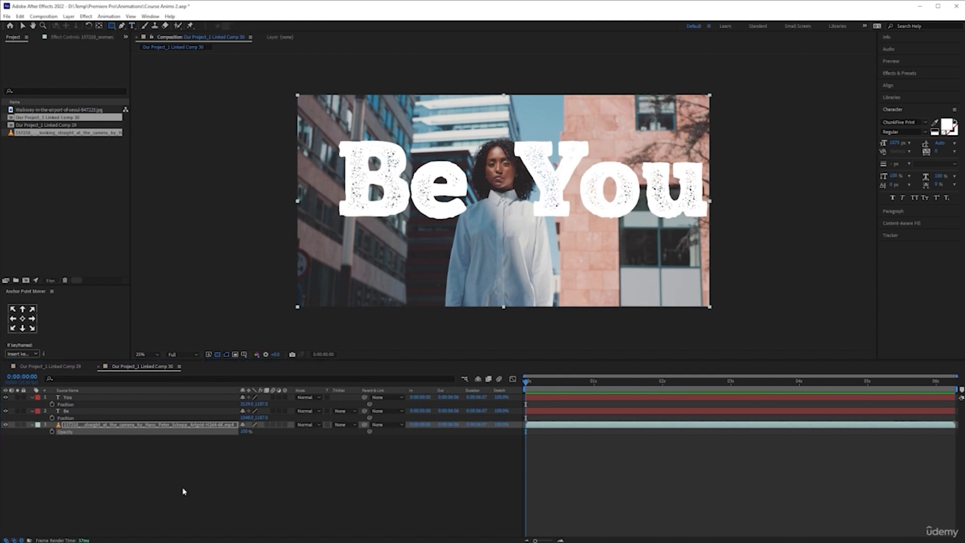
click(155, 486)
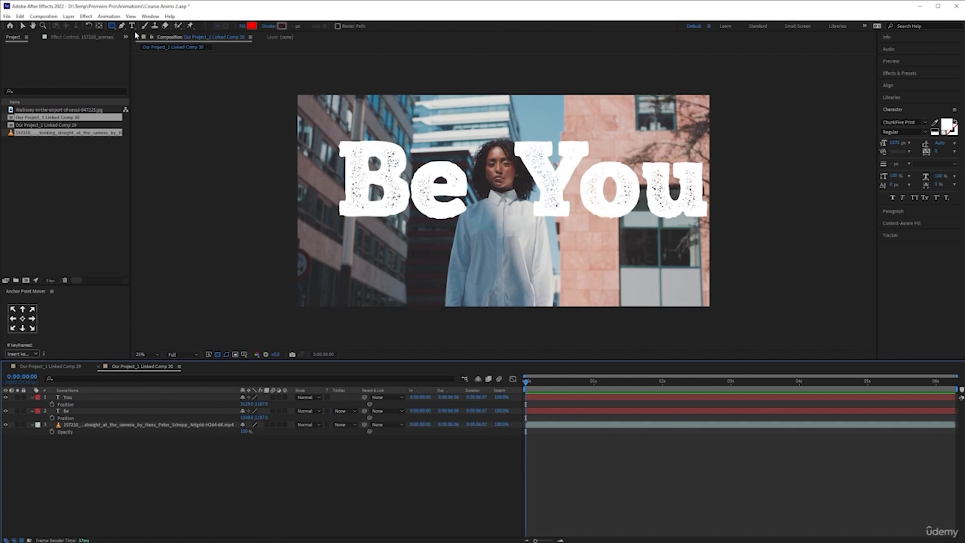
double_click(111, 26)
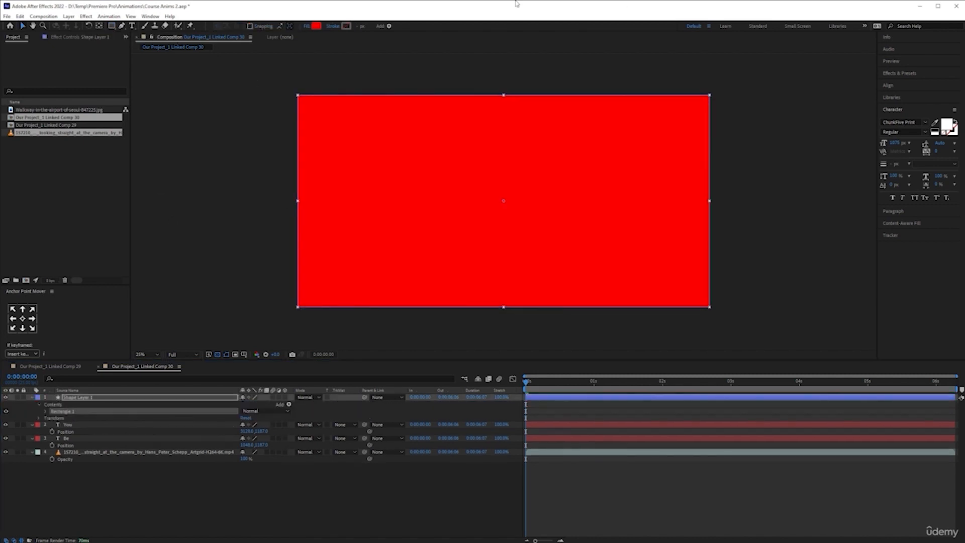
click(13, 319)
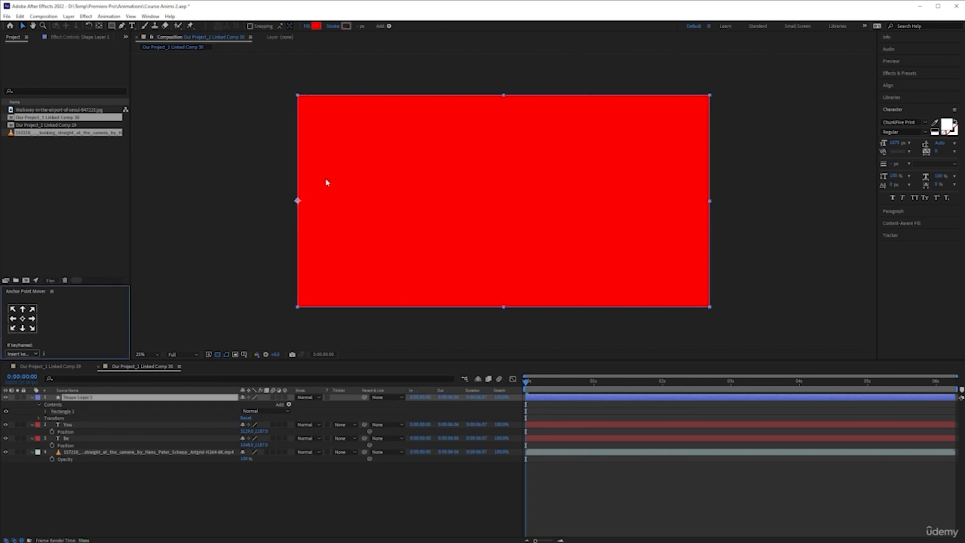
- Unlink the red shape layer's scale proportions and set its horizontal scale to 50%
click(159, 400)
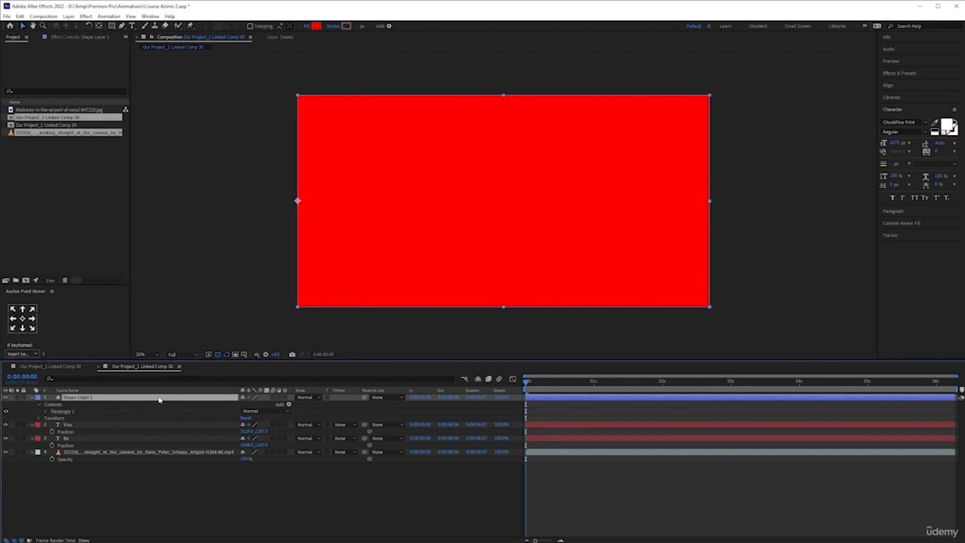
key(s)
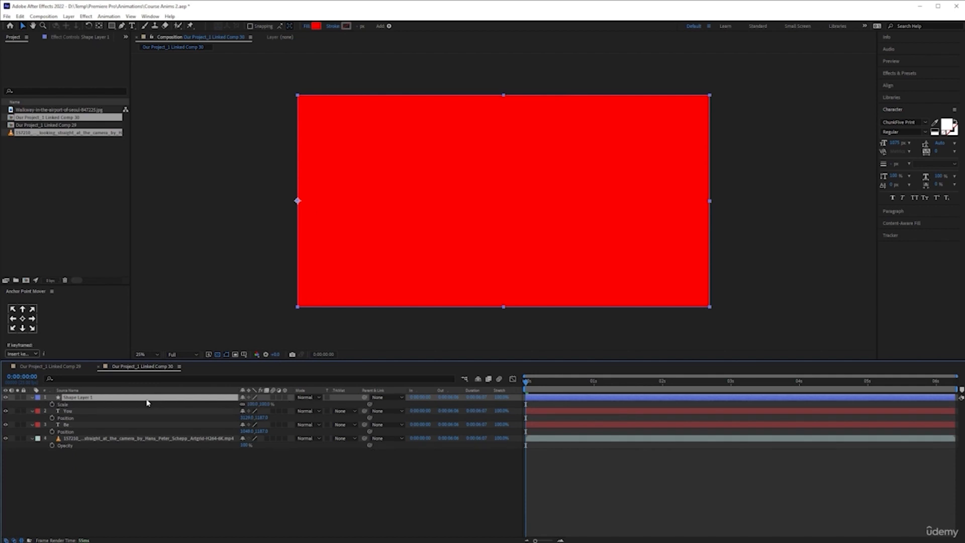
drag(254, 404, 180, 405)
click(252, 404)
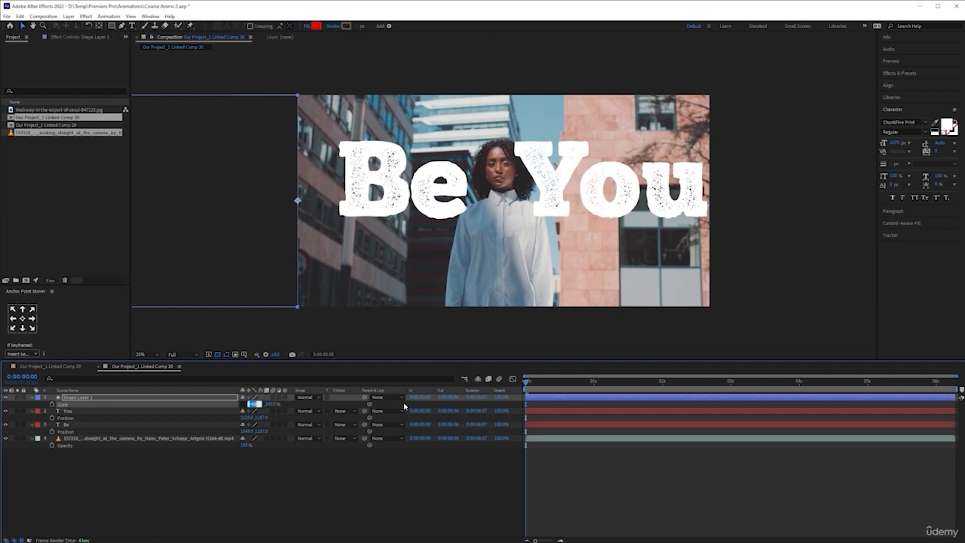
text(50)
key(Return)
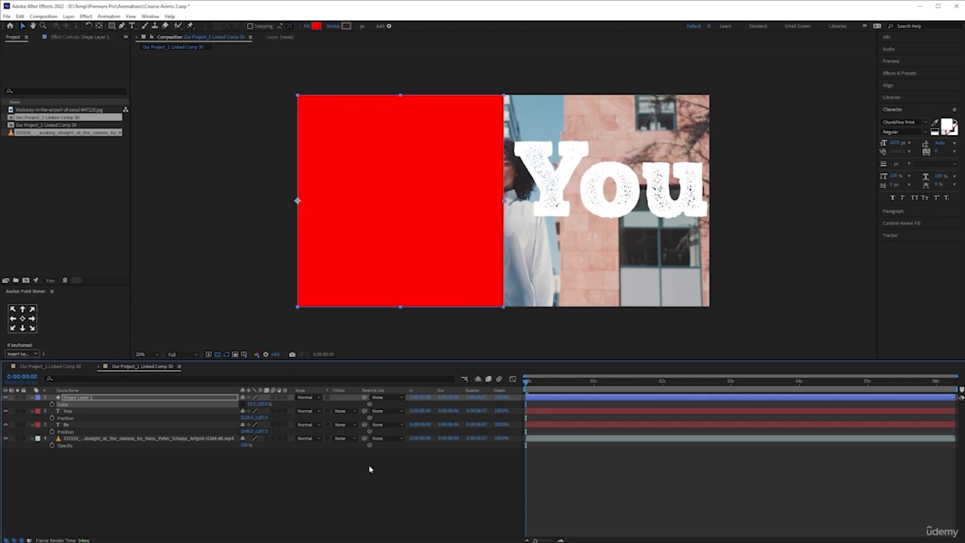
click(232, 487)
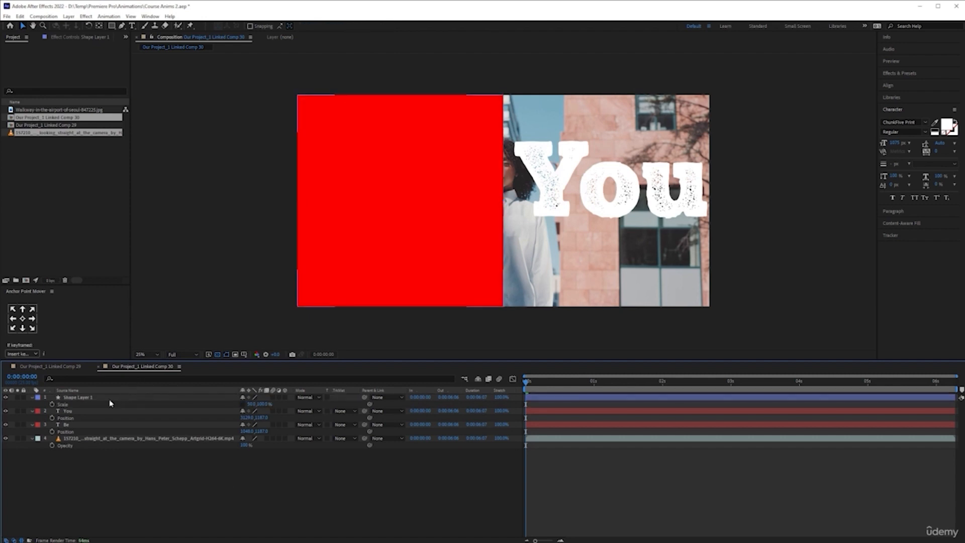
- Place the red shape layer directly above the "Be" layer and rename it "Be Matte"
drag(105, 401, 104, 425)
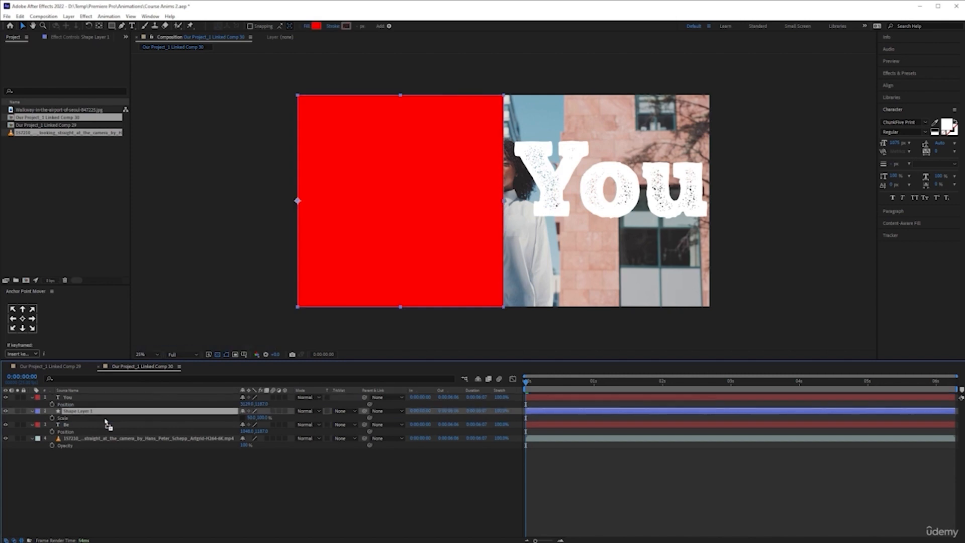
right_click(106, 413)
click(151, 404)
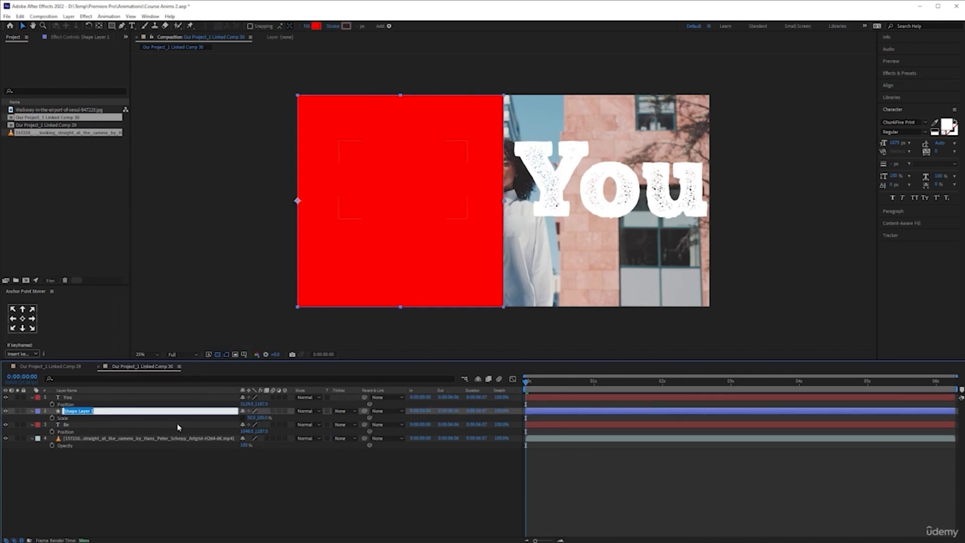
text(Bo)
text( Matte)
key(Return)
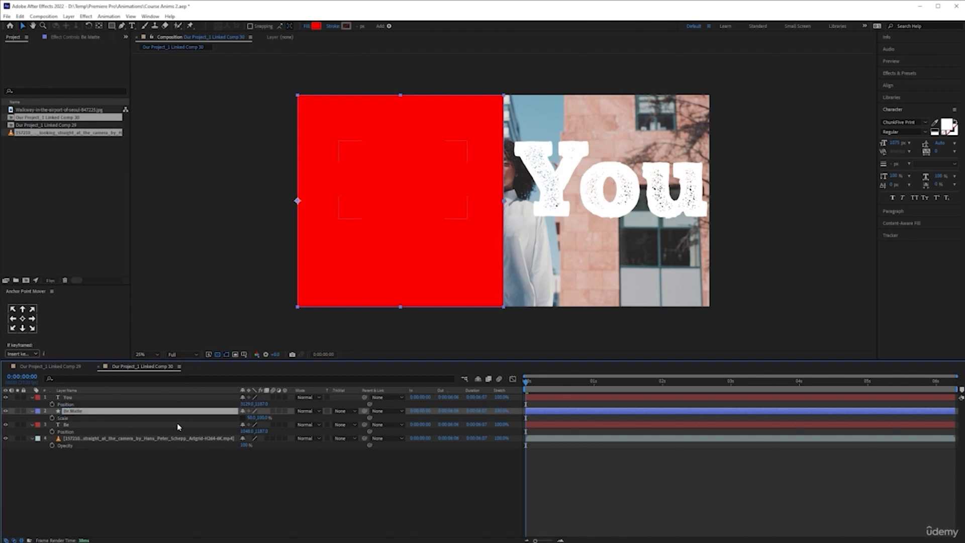
- Duplicate the "Be Matte" layer, place the copy directly above the "You" layer and rename it "You Matte"
key(ctrl+d)
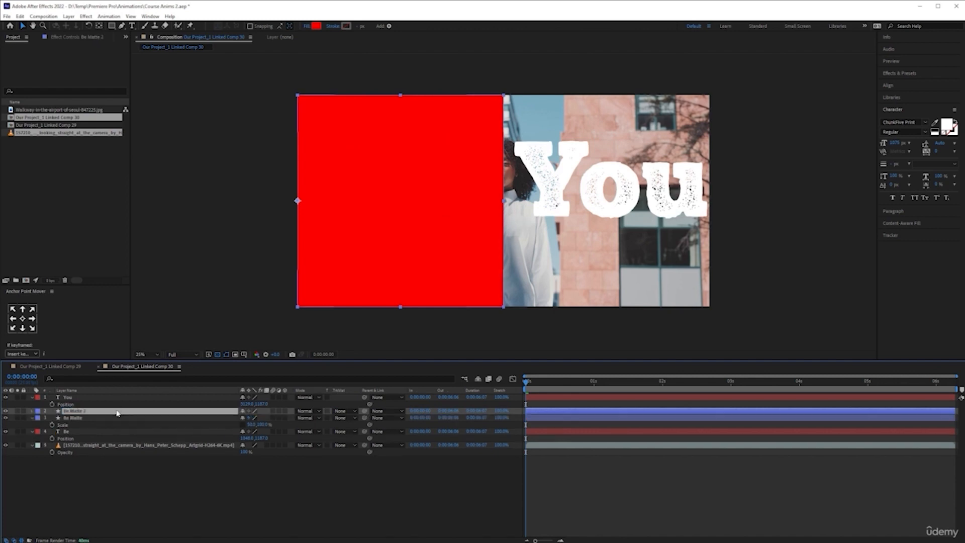
drag(99, 411, 96, 396)
right_click(96, 400)
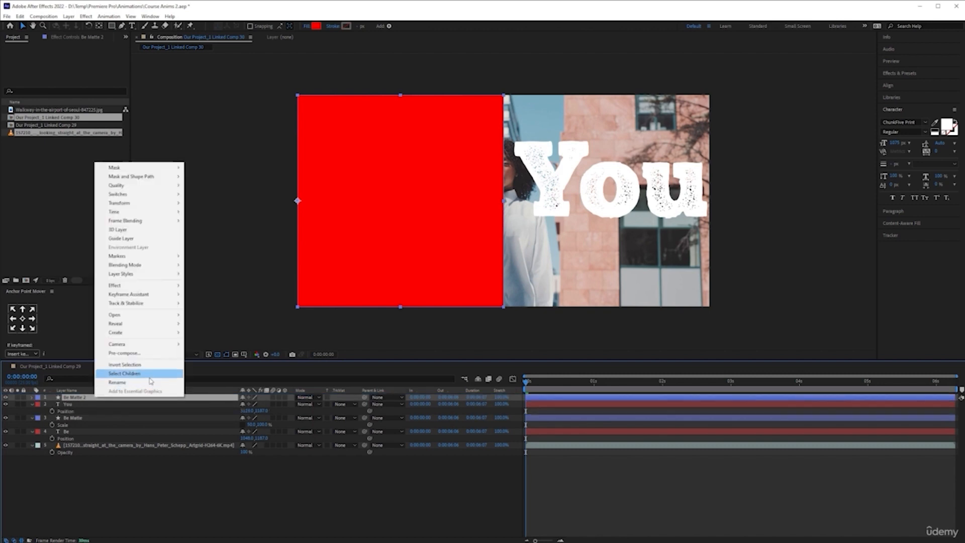
click(151, 385)
key(Home)
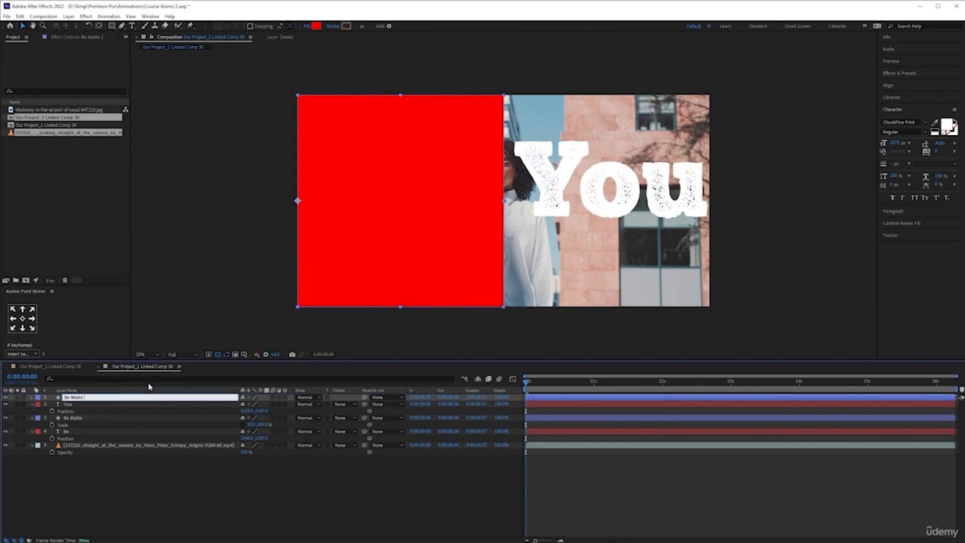
key(shift+Right)
key(shift+Right)
text(You)
click(134, 526)
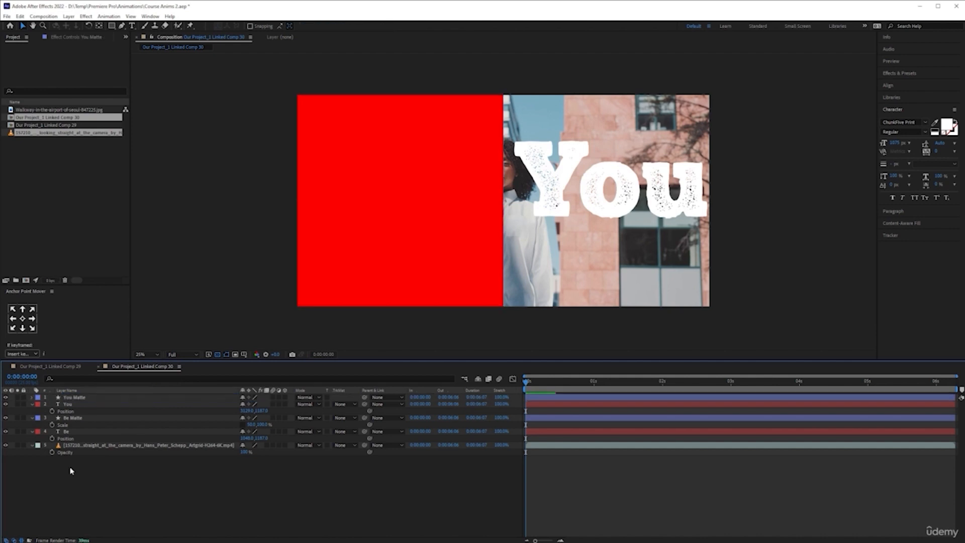
- Hide the "You Matte" and "You" layers and set the track matte of "Be Matte" to Alpha Matte "You"
click(6, 404)
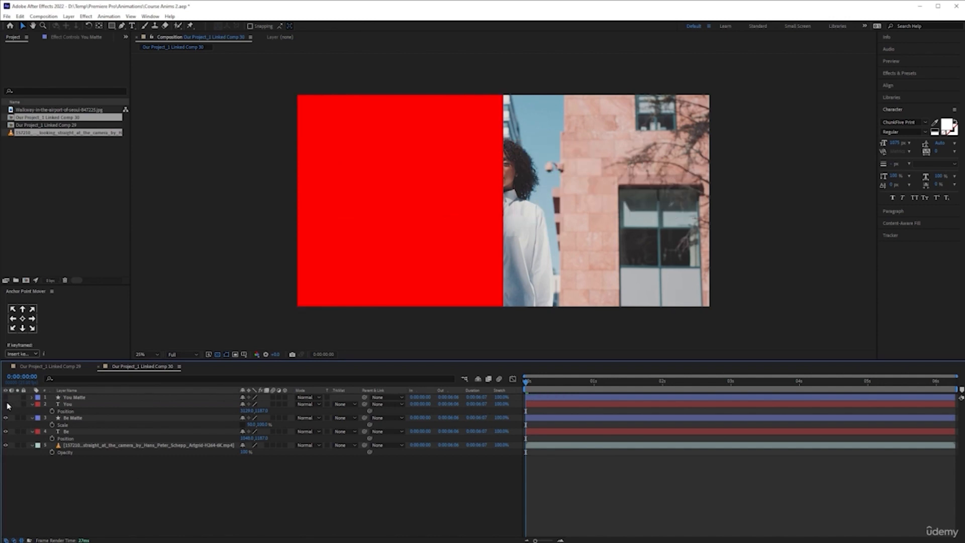
click(83, 419)
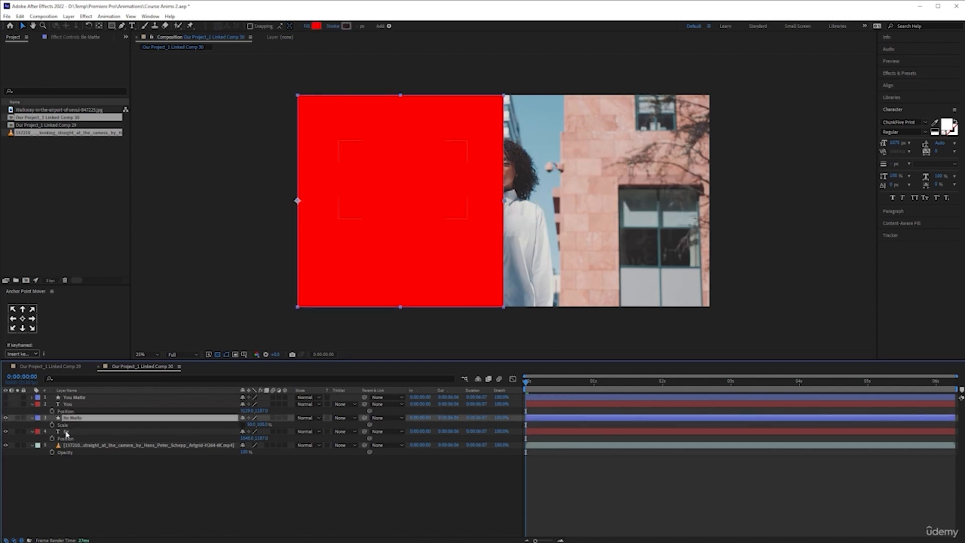
click(349, 419)
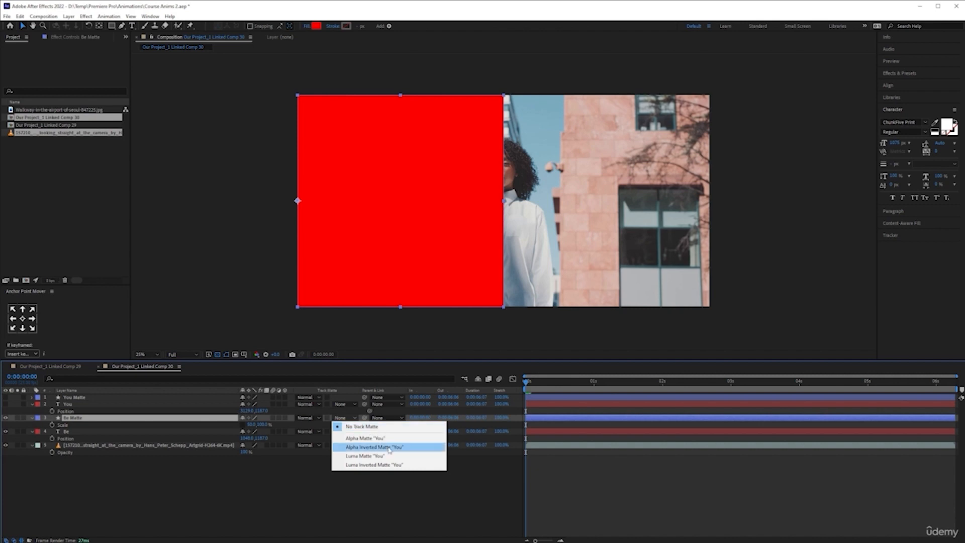
click(372, 438)
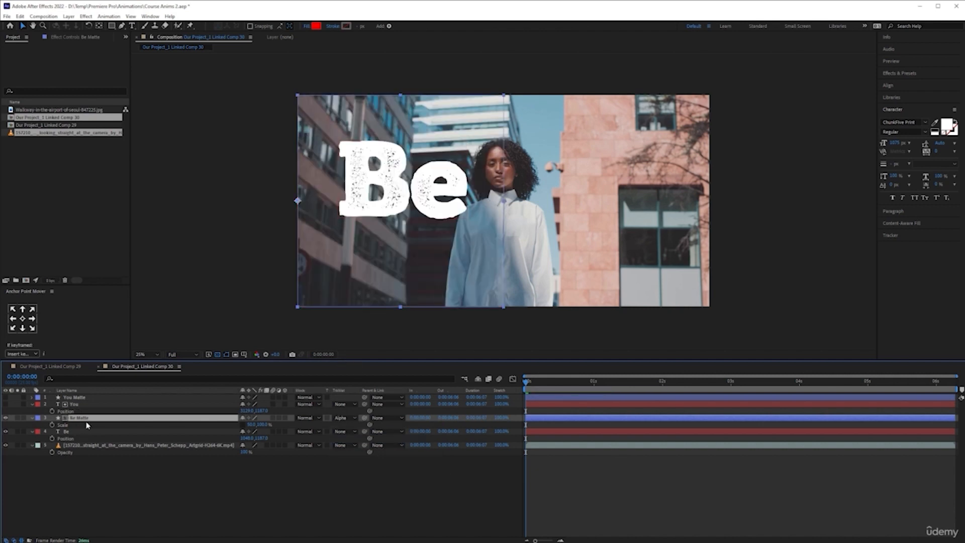
- Show the "You" and "You Matte" layers again
click(6, 419)
click(7, 401)
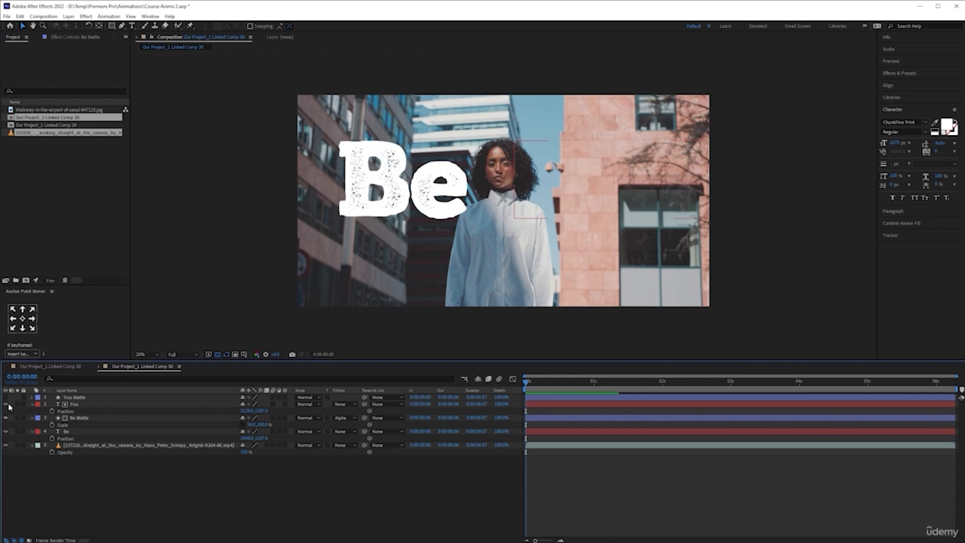
click(7, 402)
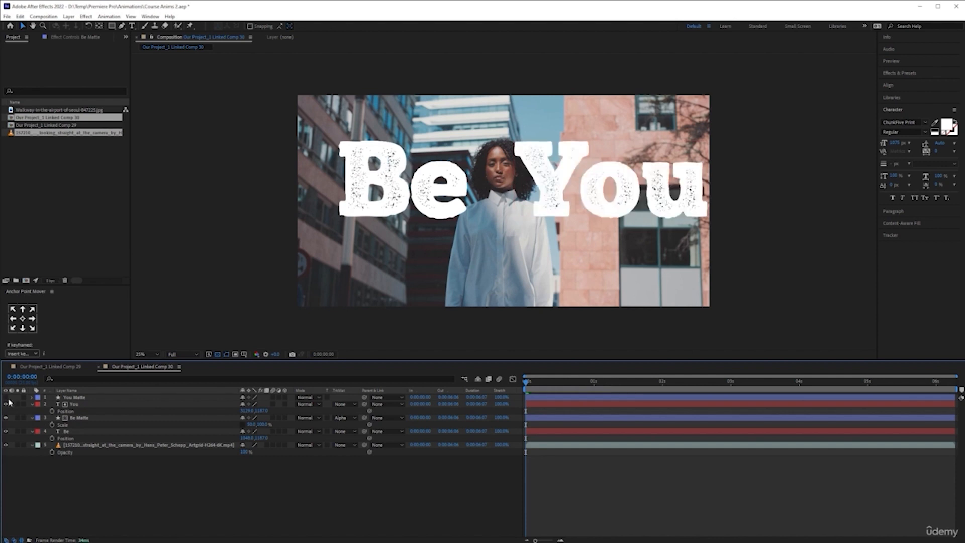
click(6, 397)
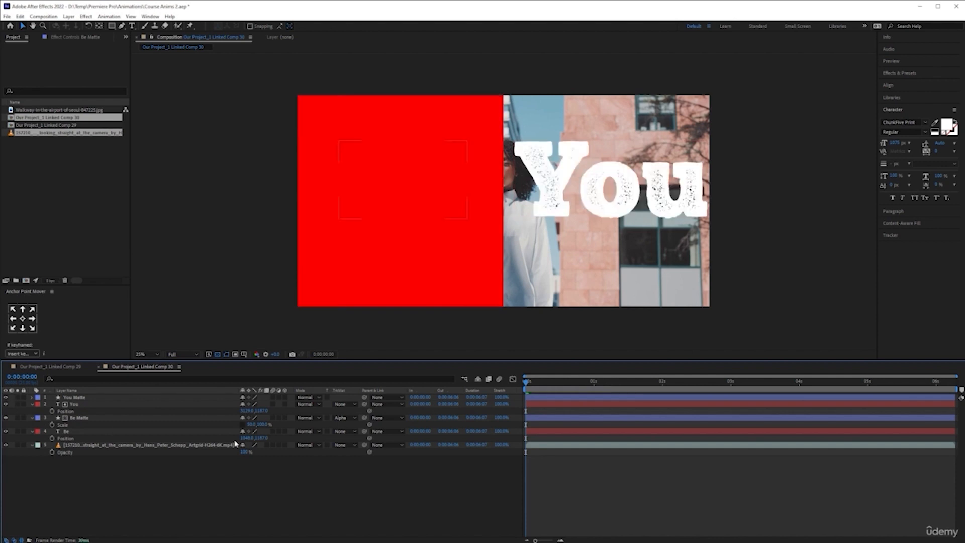
- Set the track matte of the "You" layer to Alpha Inverted Matte "You Matte"
click(134, 397)
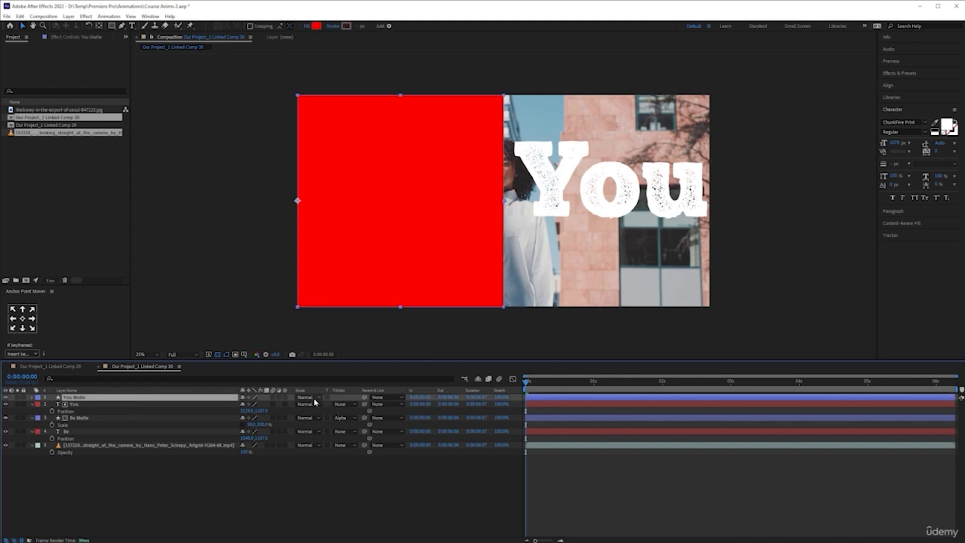
click(216, 407)
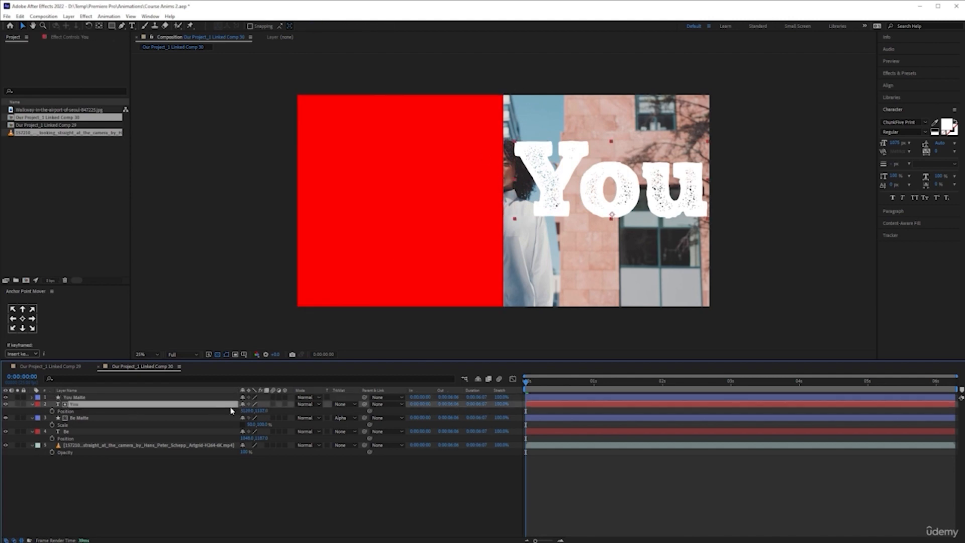
click(350, 405)
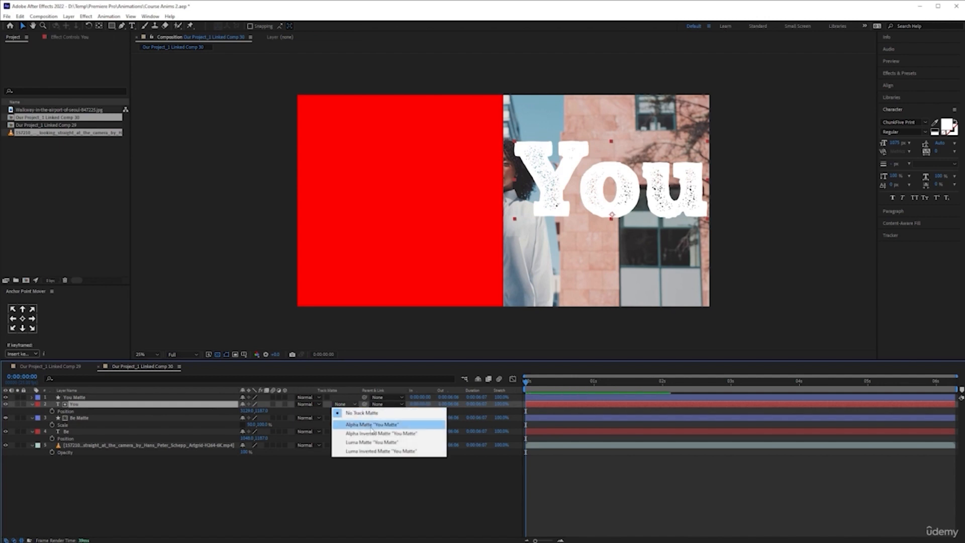
click(387, 433)
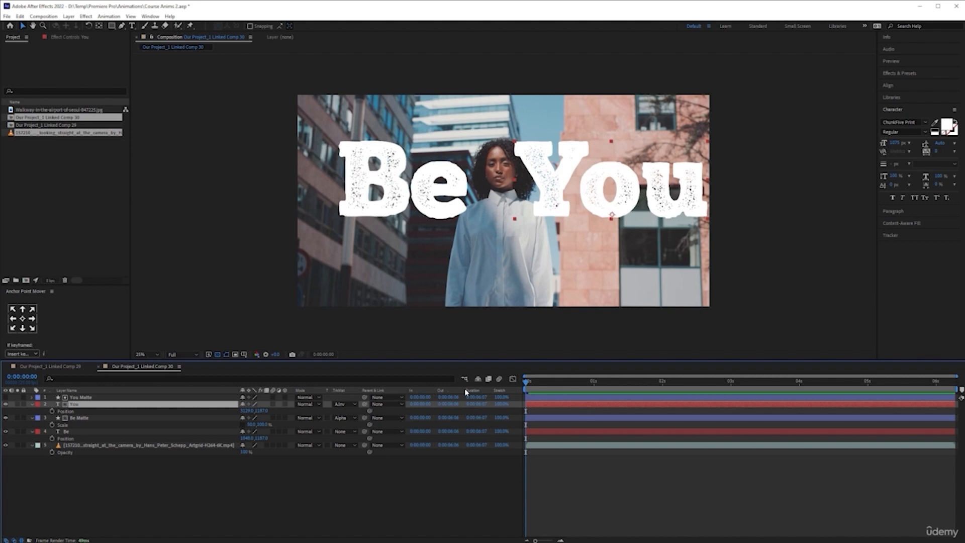
- Start Position keyframes on the "You" and "Be" text layers at 0:00:01:05
key(Page_Down)
key(Page_Up)
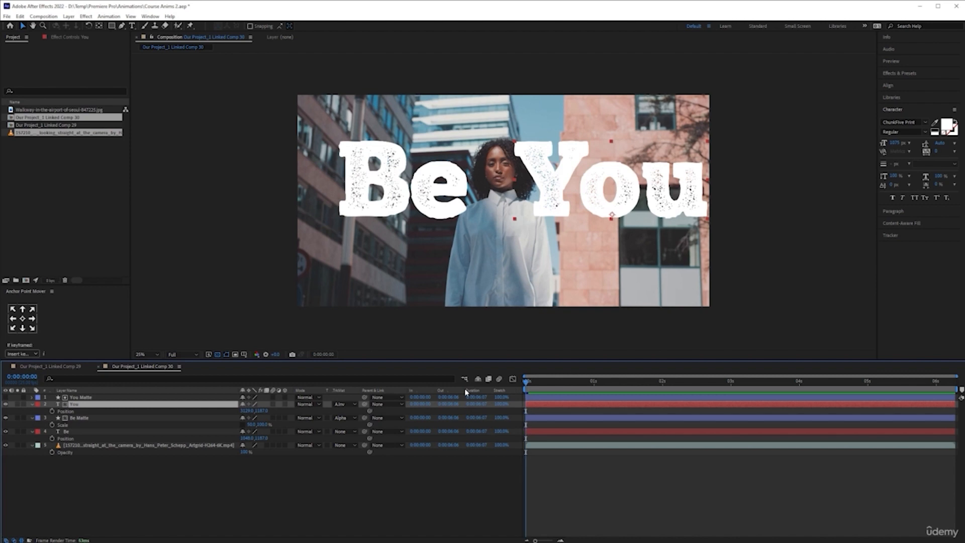
key(shift+Page_Down)
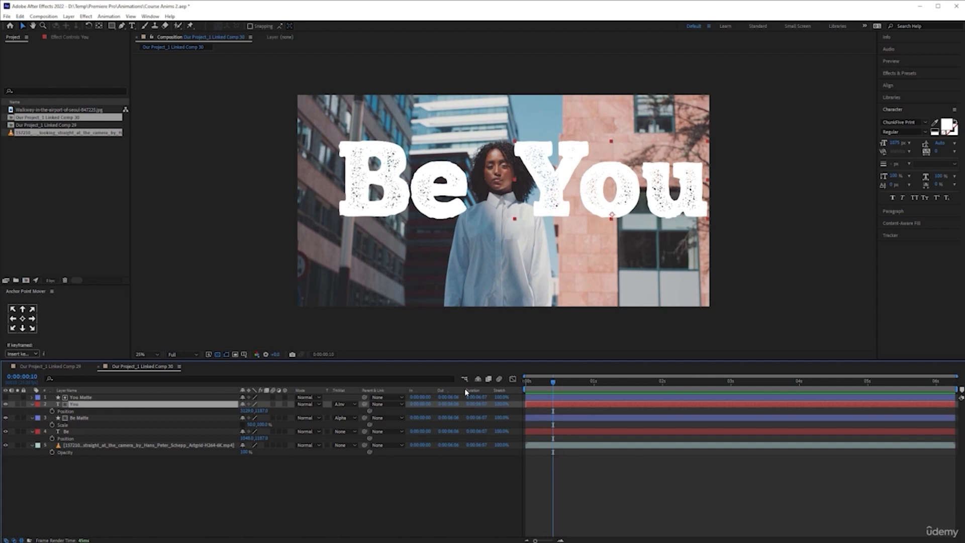
key(shift+Page_Down)
key(shift+Page_Down)
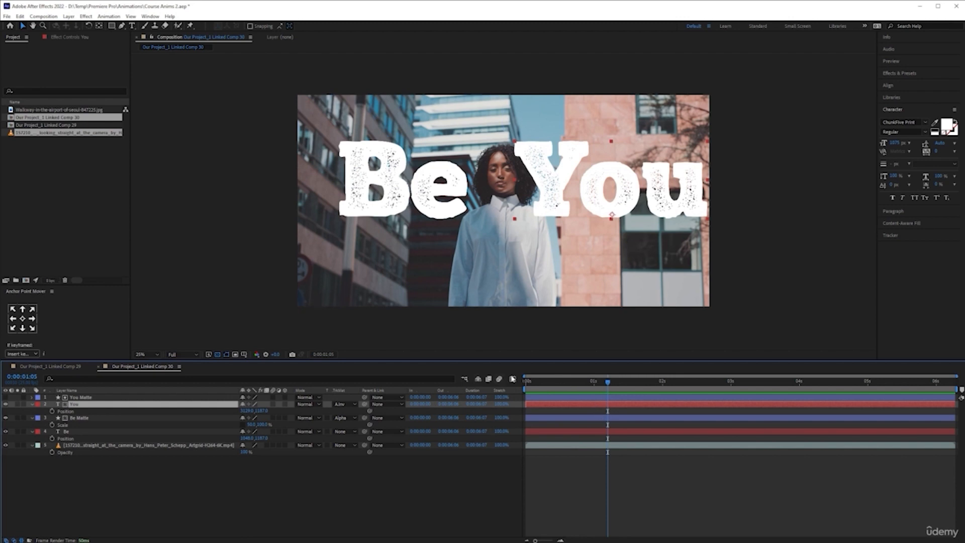
key(shift+Page_Up)
key(shift+Page_Up)
key(shift+Page_Up)
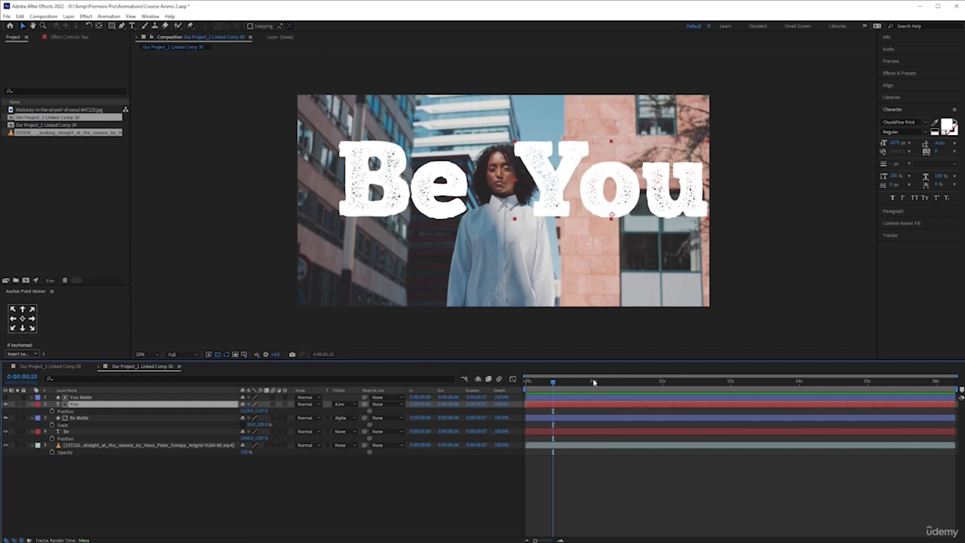
key(shift+Page_Down)
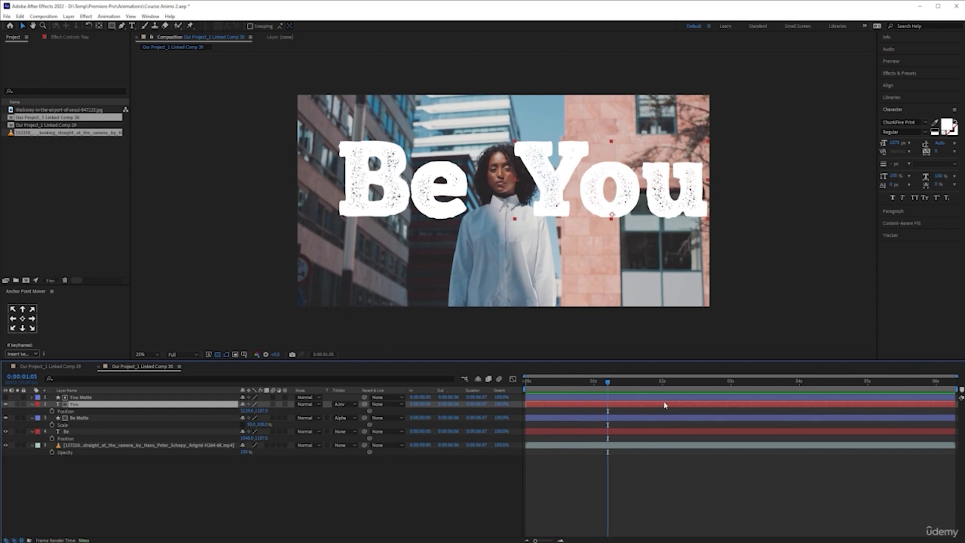
ctrl+click(93, 434)
click(51, 438)
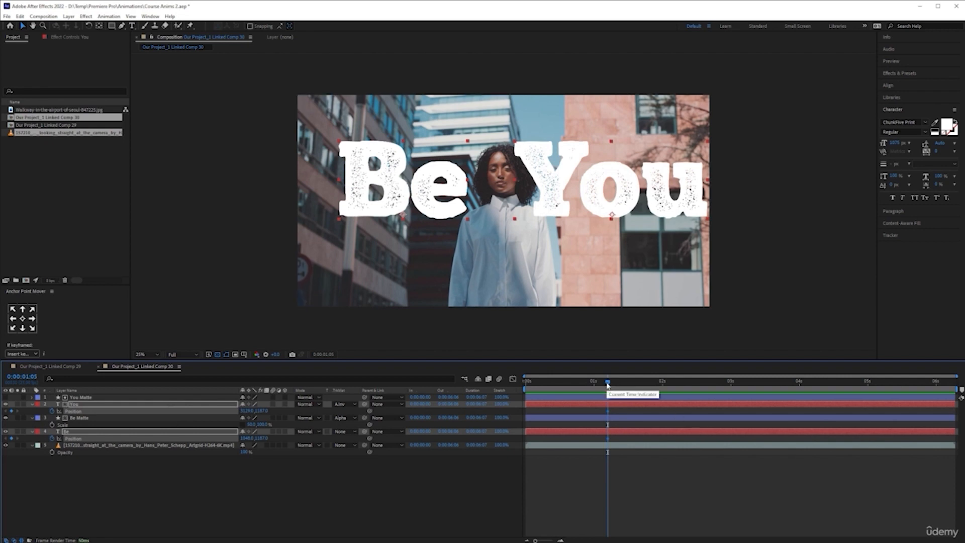
- Add Position keyframes for both text layers at 0:00:02:20 and return to the keyframes at 0:00:01:05
key(space)
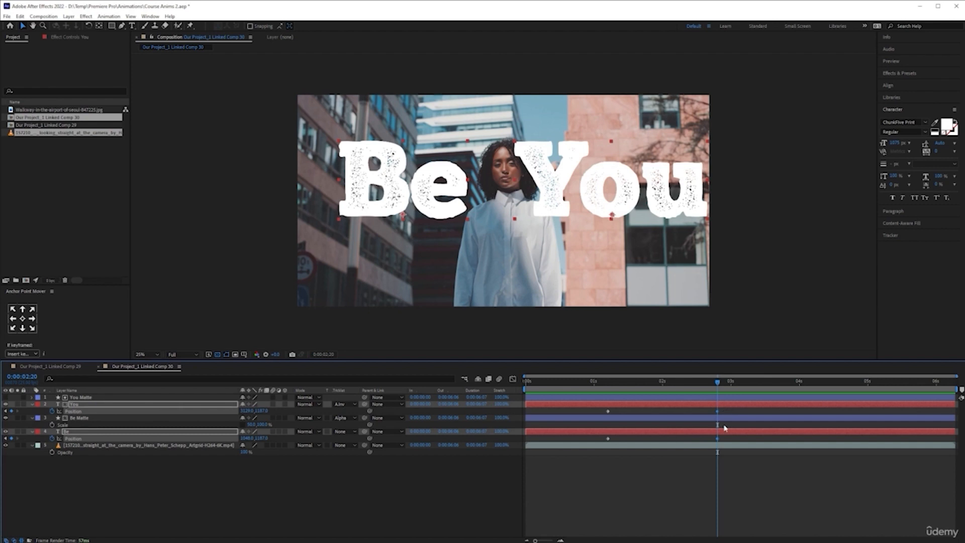
click(6, 413)
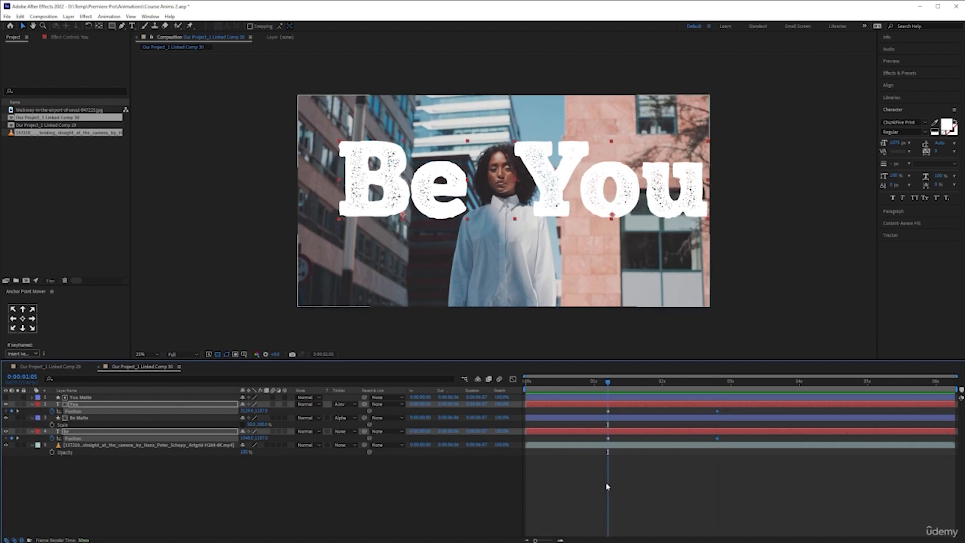
click(572, 489)
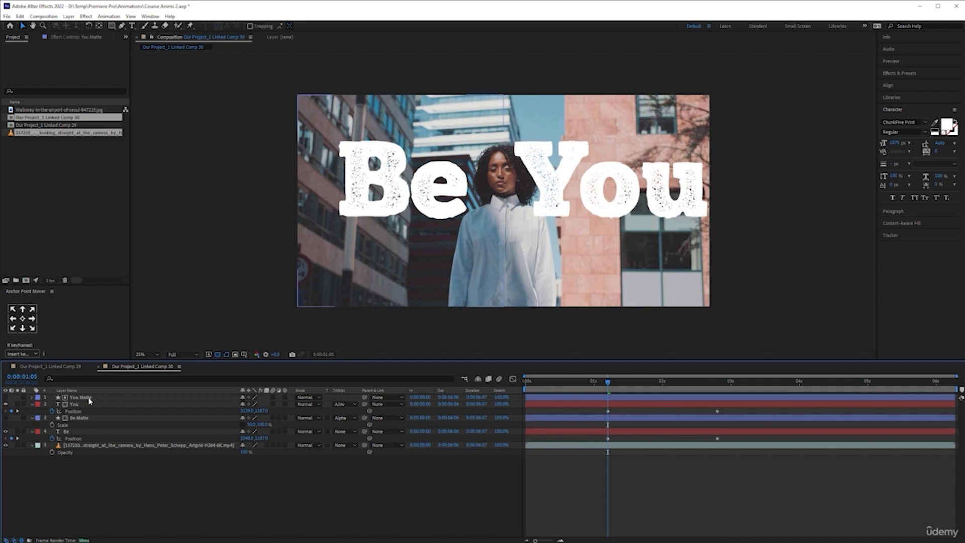
- Move the "You" text left at 0:00:01:05 to an X position of about 1080, fully behind its matte
drag(246, 412, 15, 413)
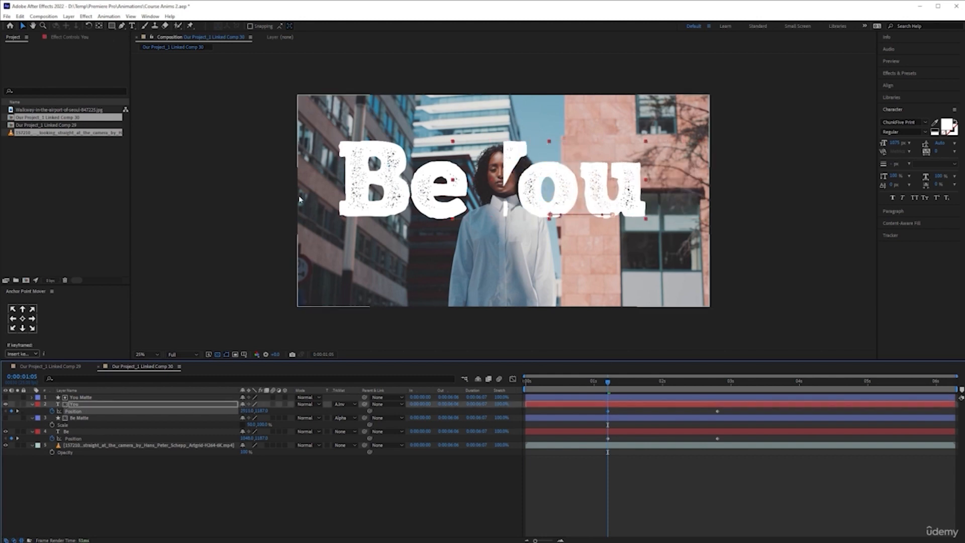
click(6, 417)
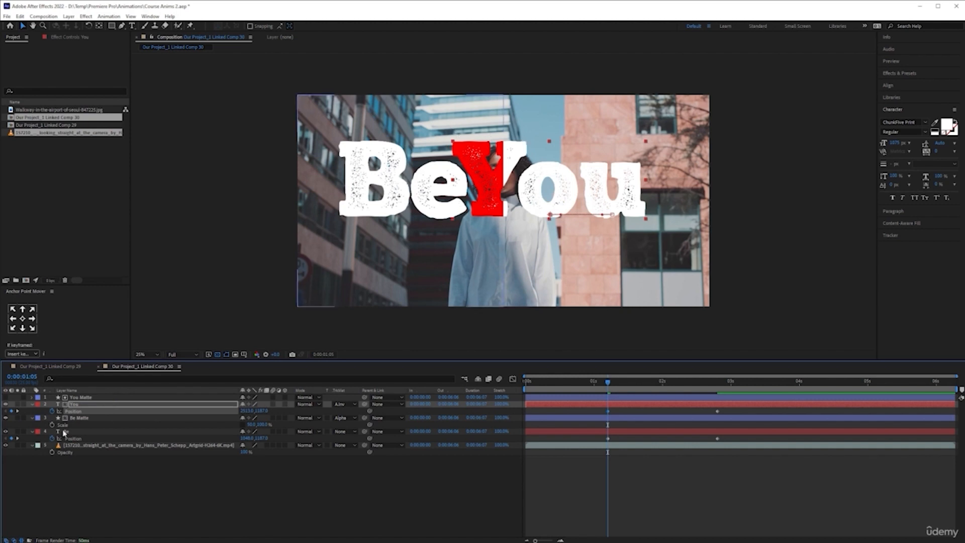
click(6, 418)
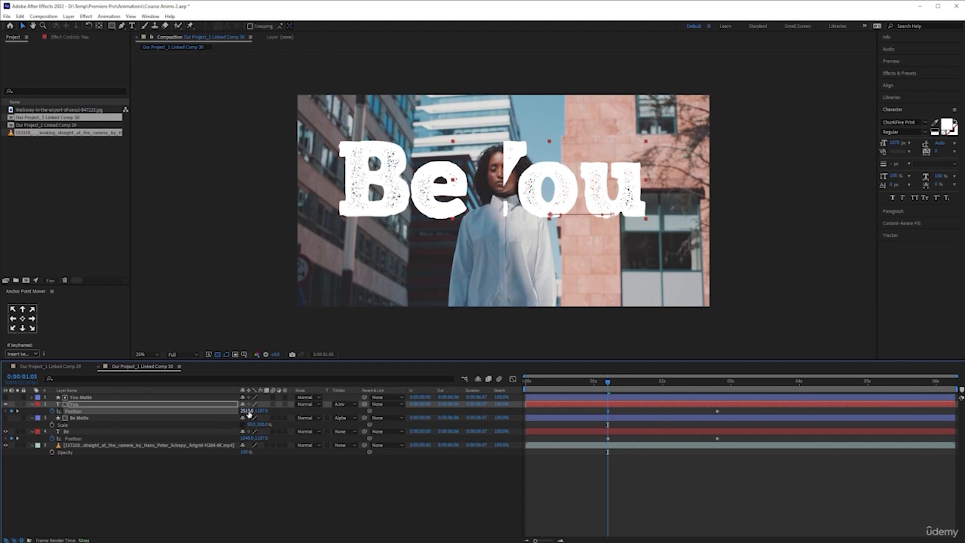
drag(248, 410, 0, 417)
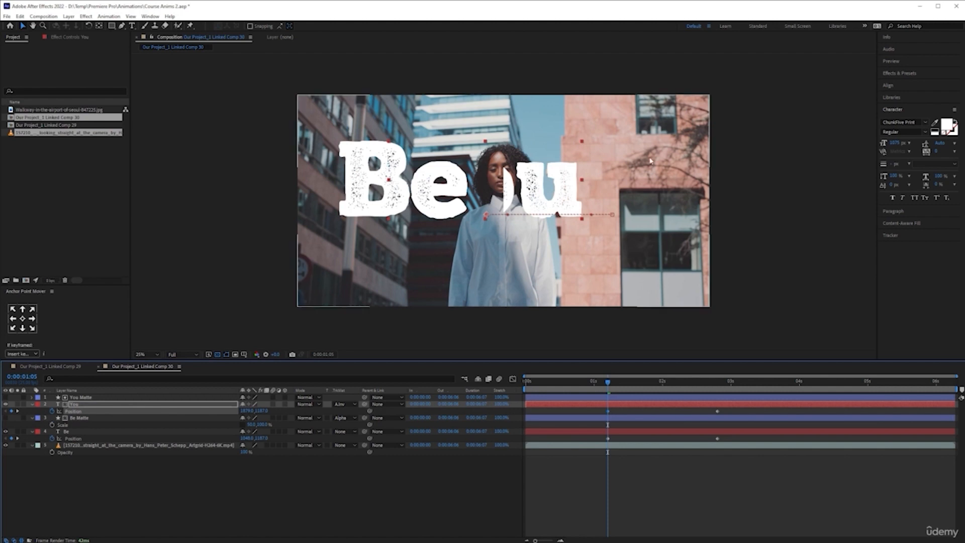
drag(244, 411, 9, 412)
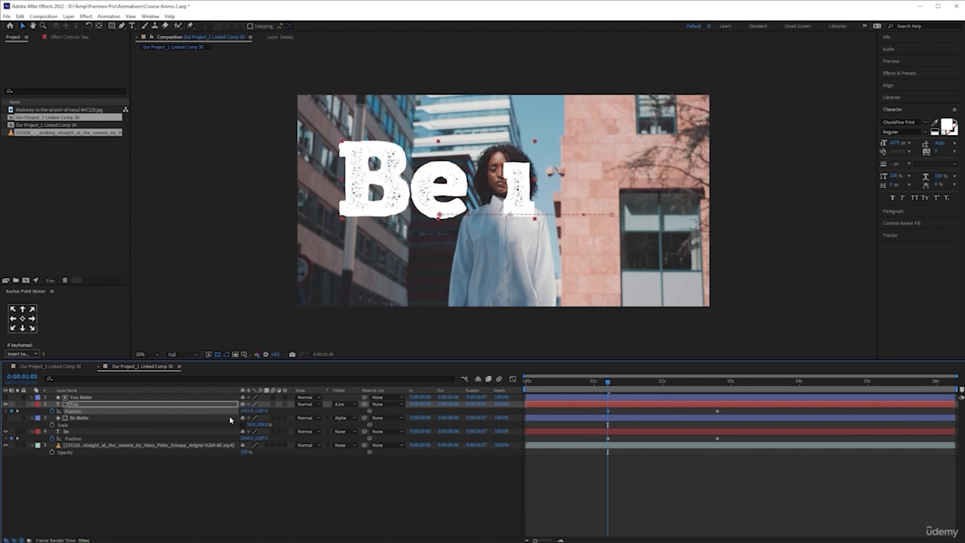
drag(245, 412, 107, 410)
drag(245, 411, 207, 409)
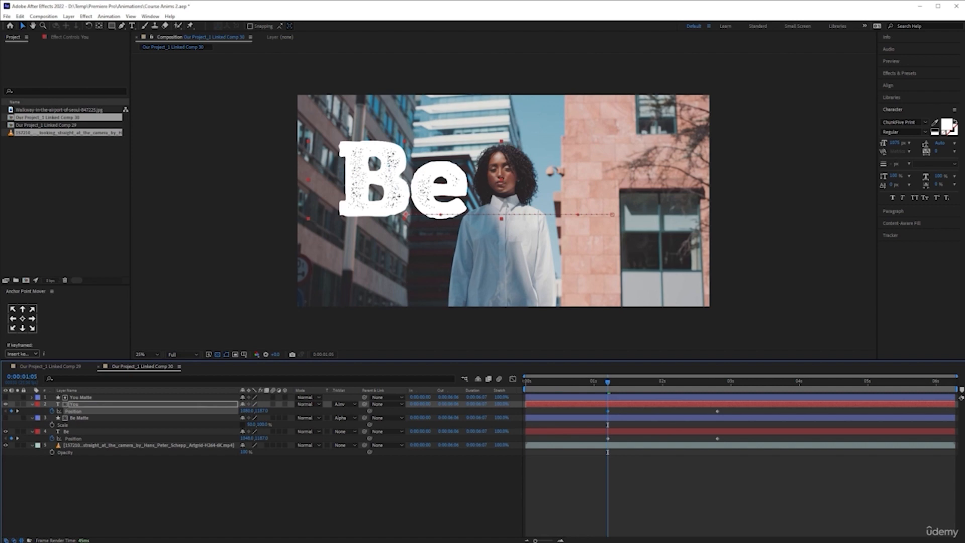
- Set "Be Matte" to No Track Matte and set the "Be" layer's track matte to Alpha Matte "Be Matte"
drag(246, 437, 533, 433)
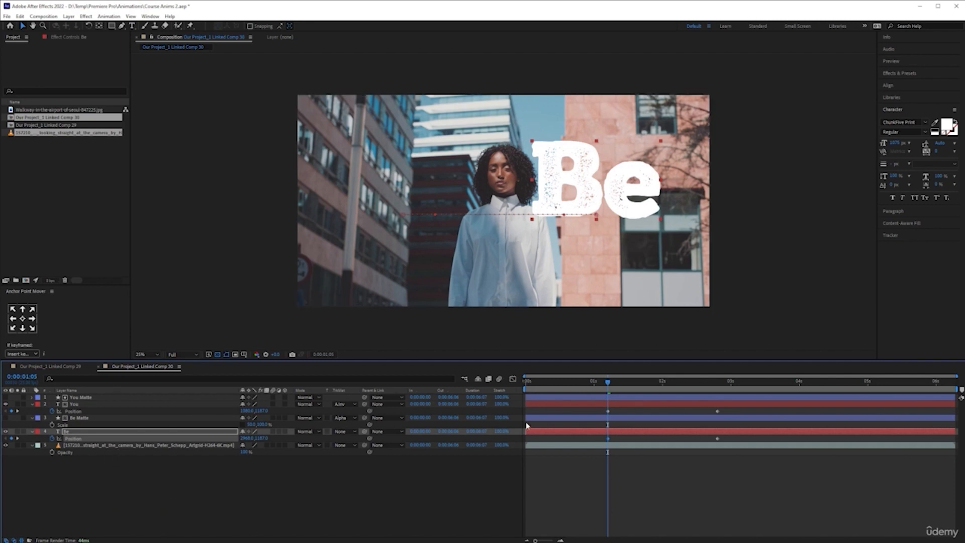
key(ctrl+z)
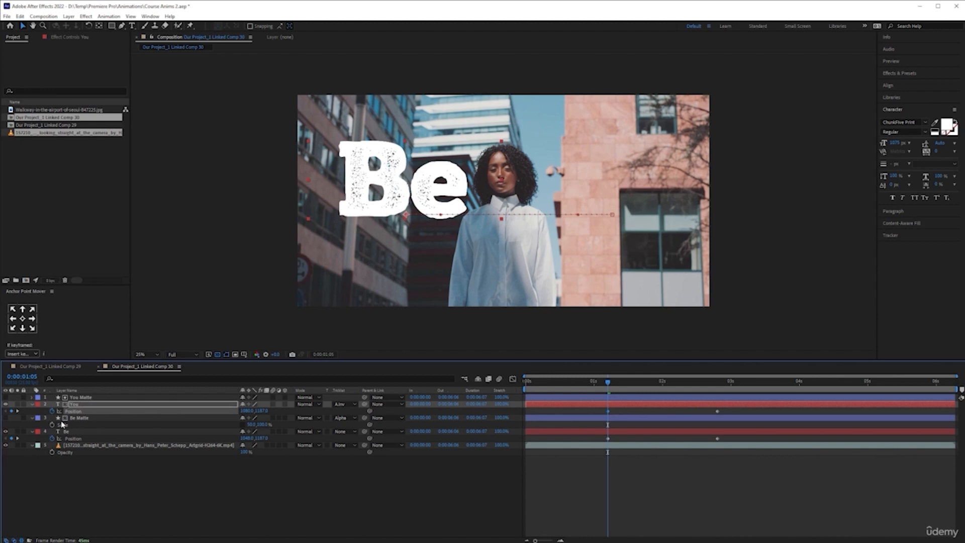
click(85, 418)
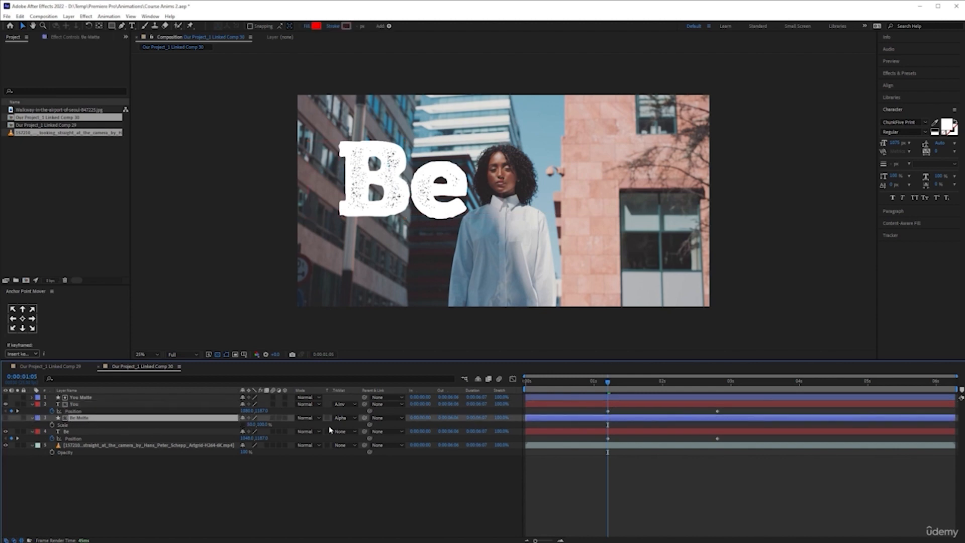
click(344, 418)
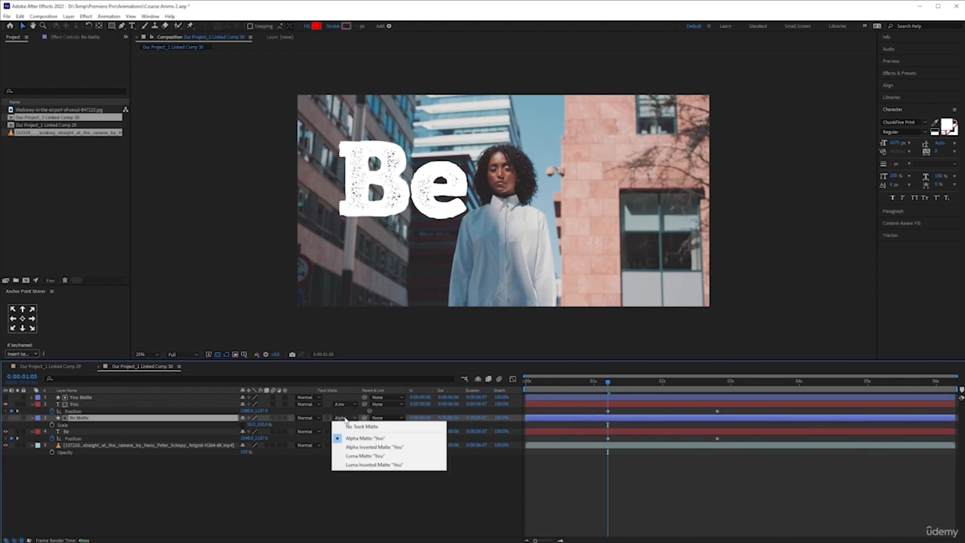
click(362, 427)
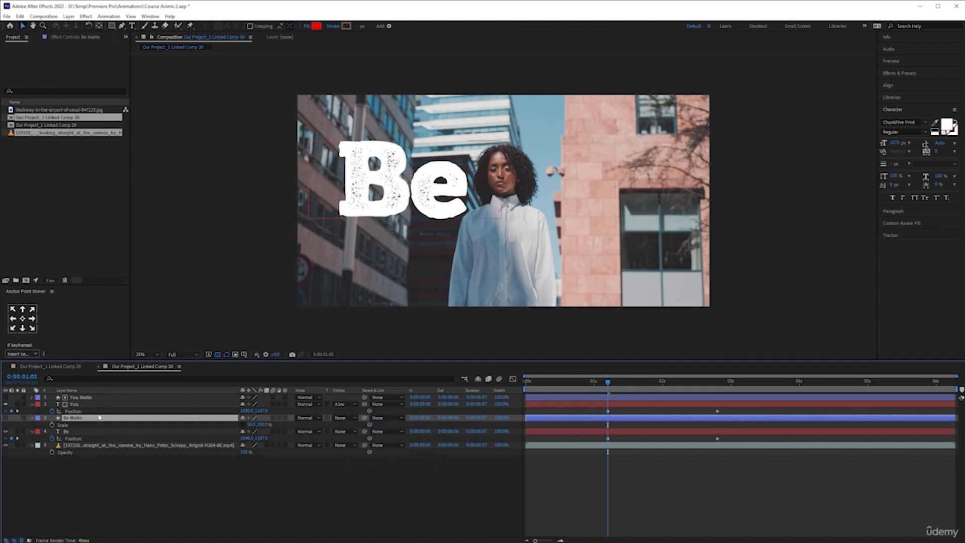
click(352, 431)
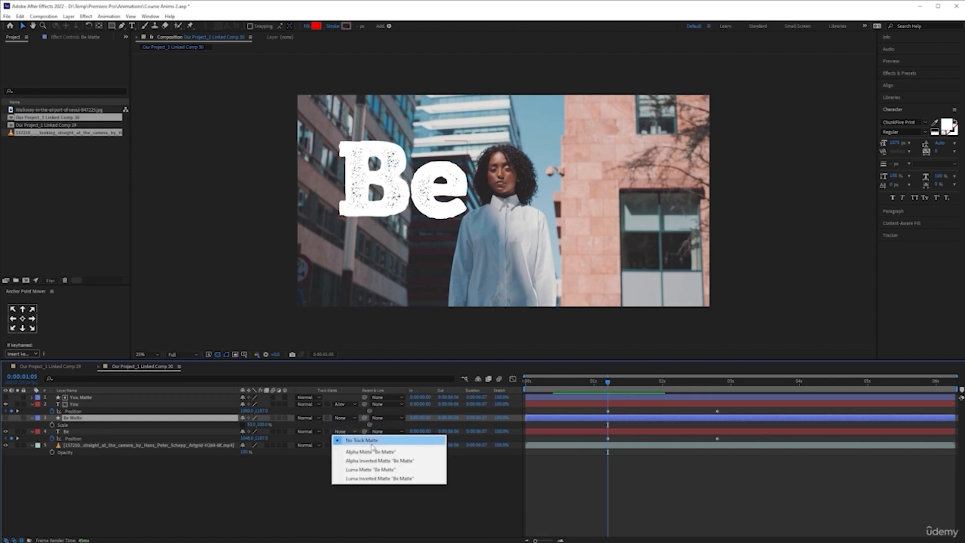
click(371, 451)
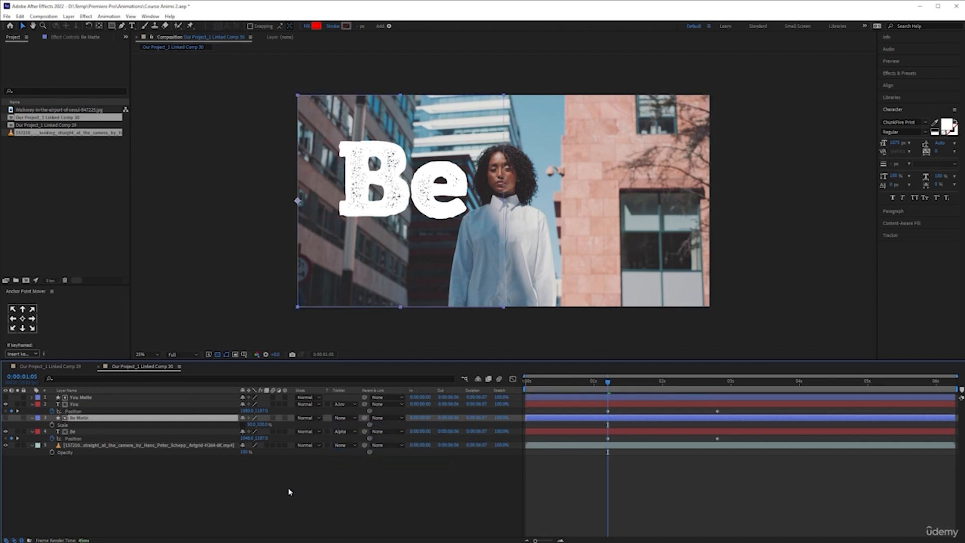
- Move the "Be" text right at 0:00:01:05 to an X position of about 2730 and apply Easy Ease to both layers' Position keyframes
drag(247, 437, 312, 438)
drag(628, 413, 824, 432)
drag(246, 438, 316, 431)
drag(727, 411, 596, 442)
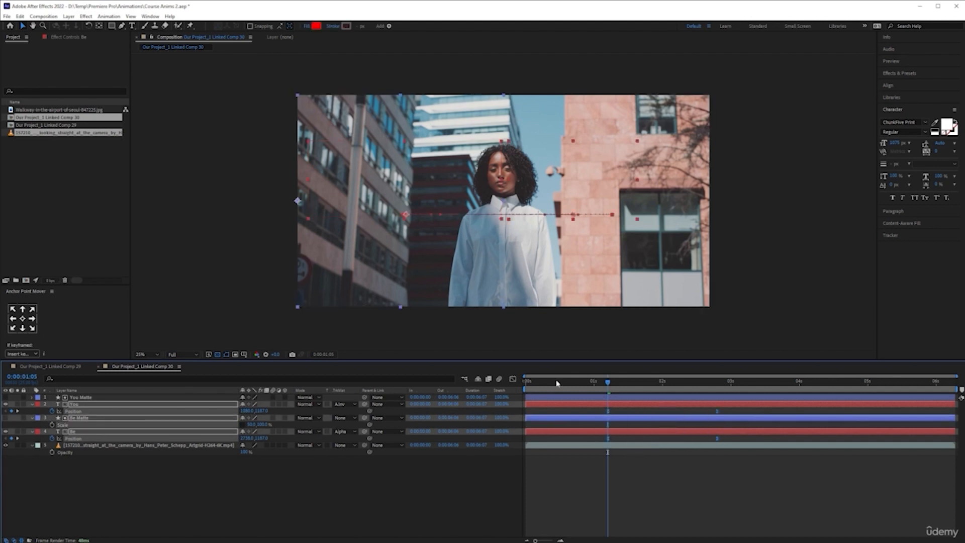
- Play the title animation from the start of the composition to check both text reveals
key(Home)
click(644, 522)
key(space)
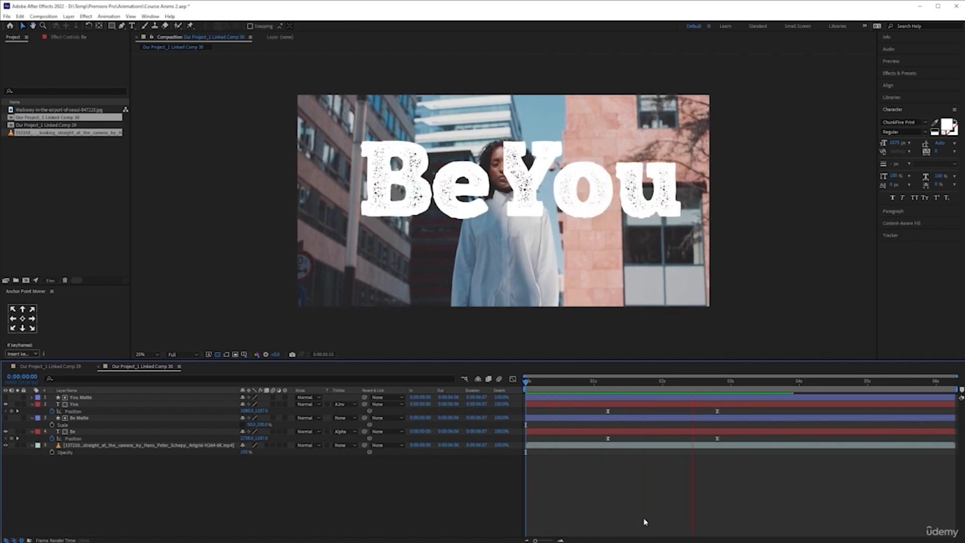
key(space)
- Reshape the speed graph of the "You" and "Be" Position keyframes to peak early and slow gradually into the end keyframes
drag(734, 408, 585, 442)
click(513, 378)
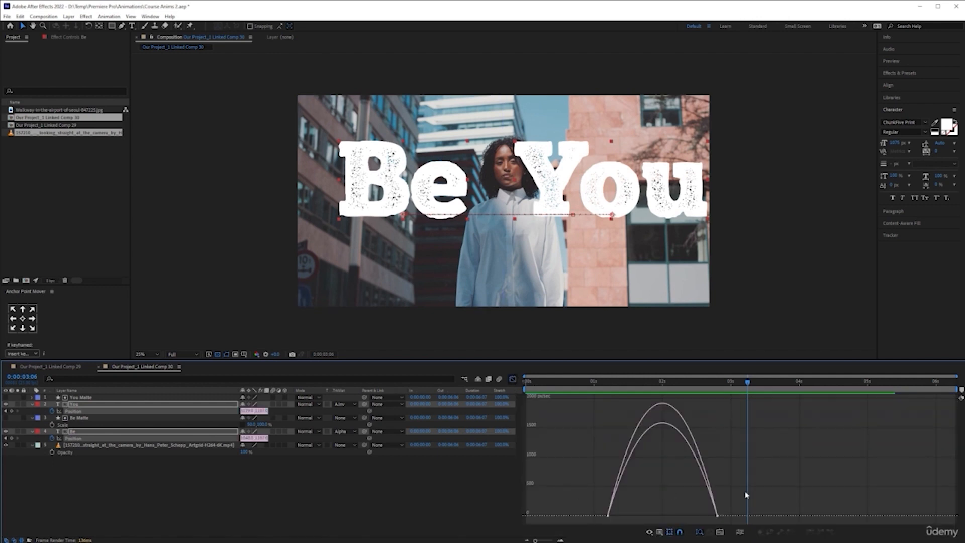
drag(742, 494, 702, 520)
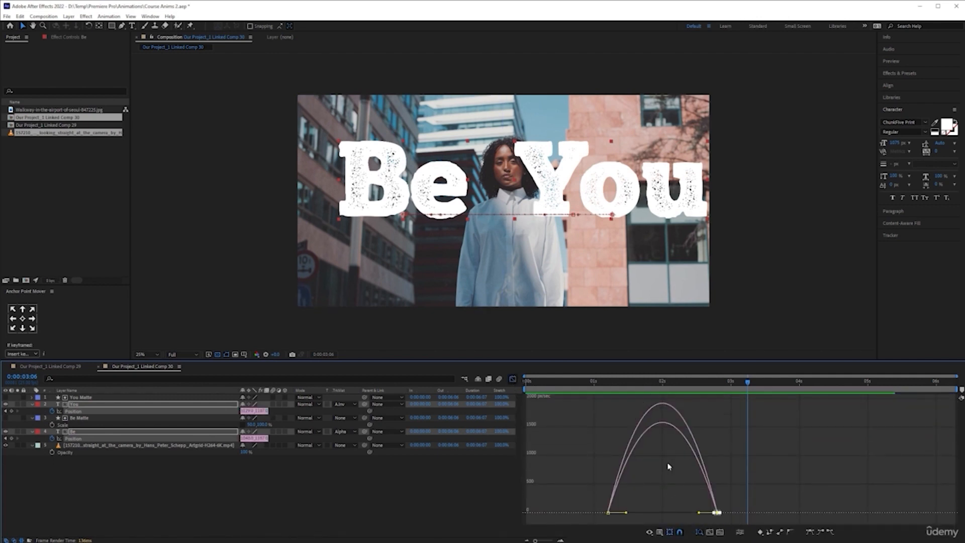
click(512, 378)
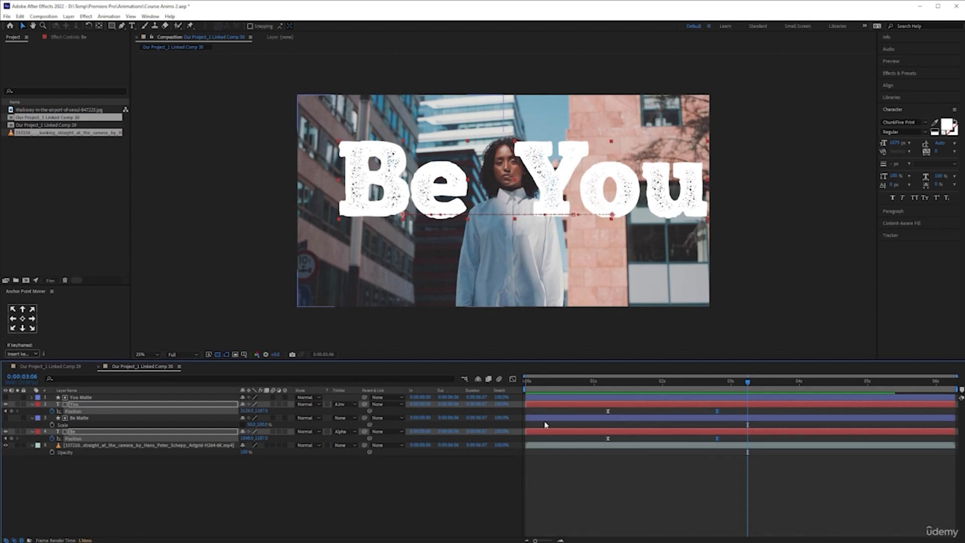
drag(725, 408, 577, 442)
click(513, 380)
drag(724, 488, 630, 510)
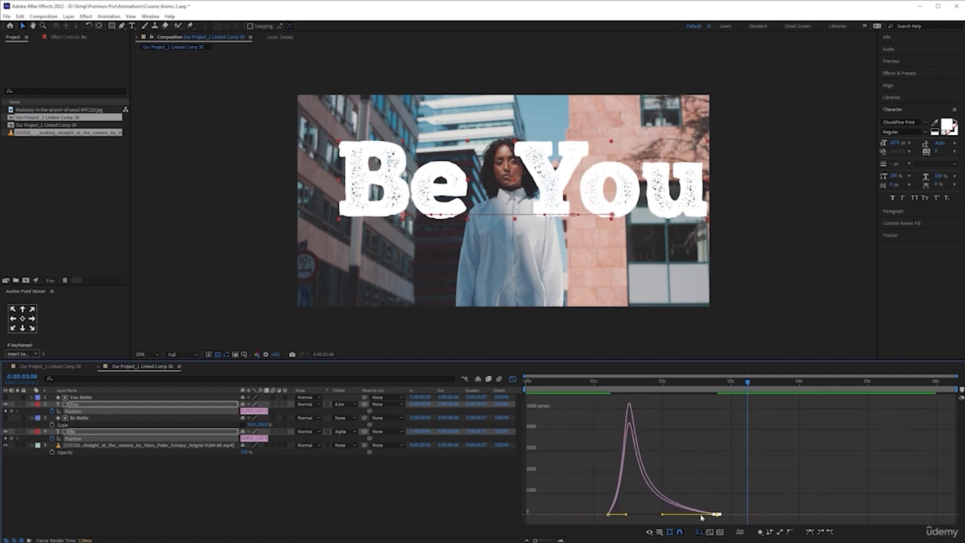
click(513, 379)
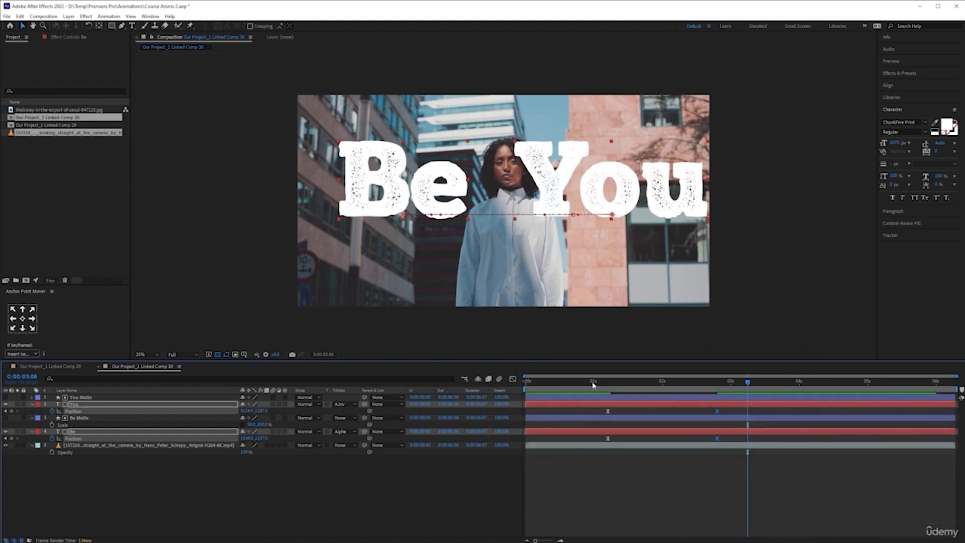
click(512, 379)
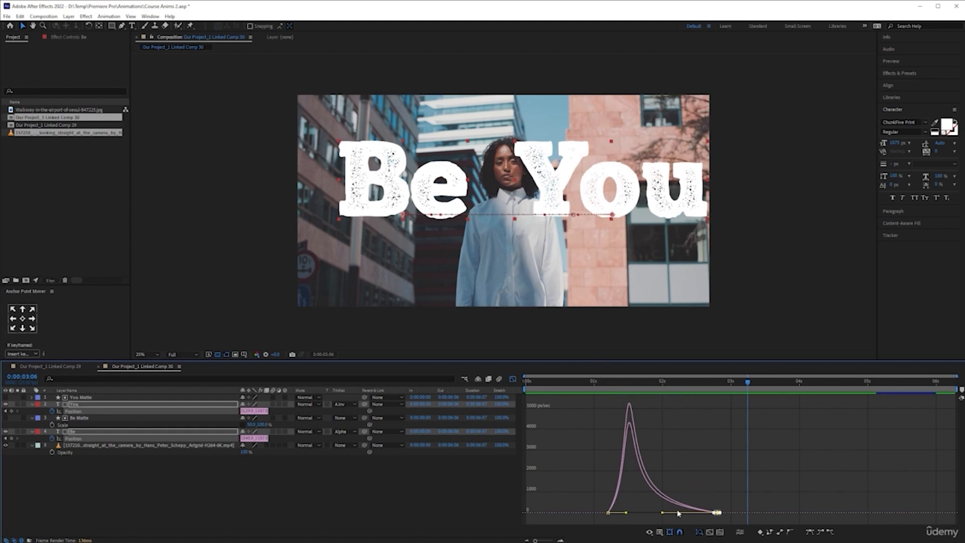
click(512, 380)
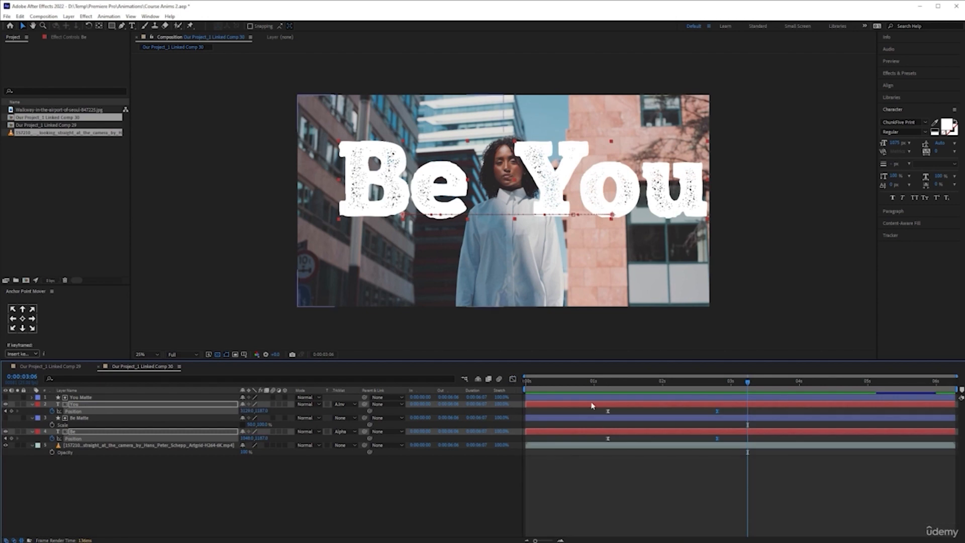
- Preview the eased title animation from the start and scrub through the frames around 0:00:03:00
drag(590, 381, 433, 394)
key(space)
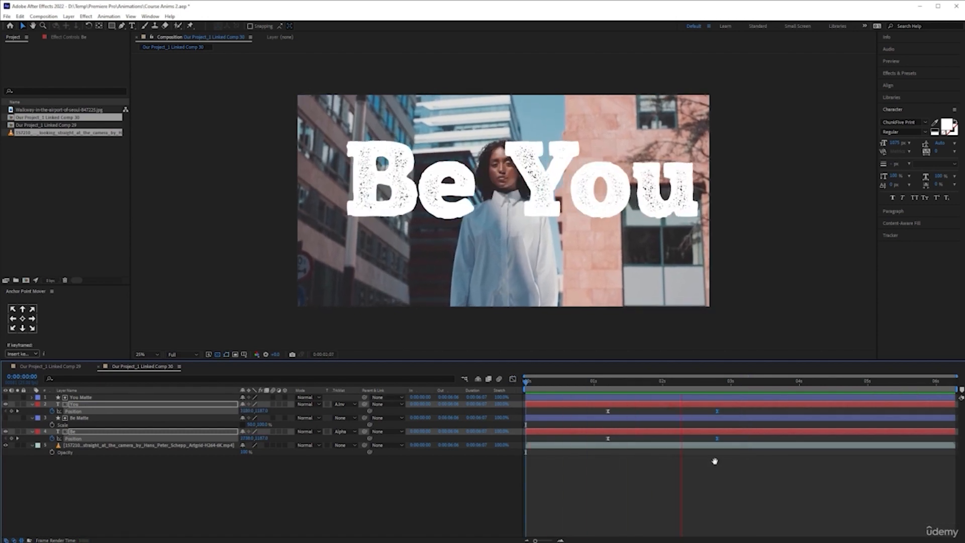
click(774, 387)
drag(778, 384, 722, 383)
click(761, 384)
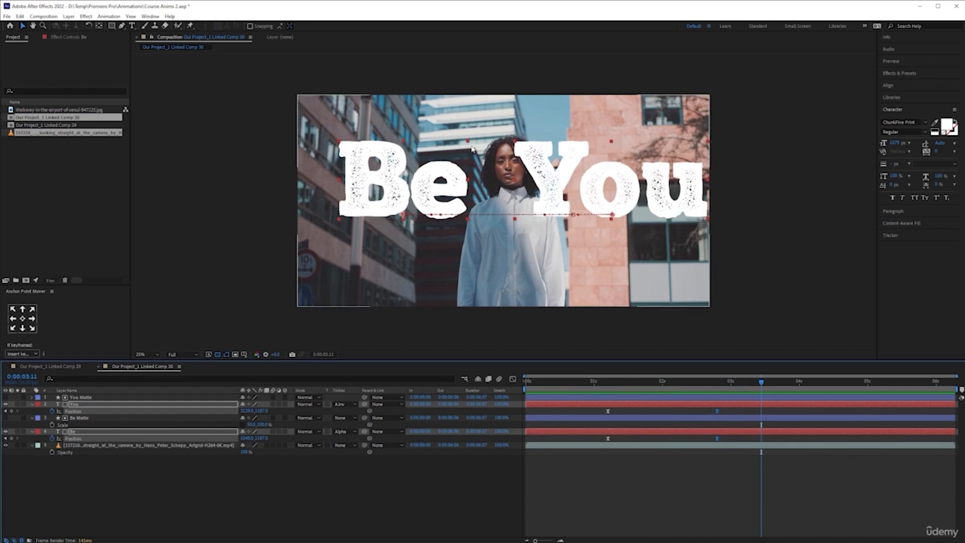
- Save the project and hide the "Be" and "You" text layers so only the footage shows
click(390, 505)
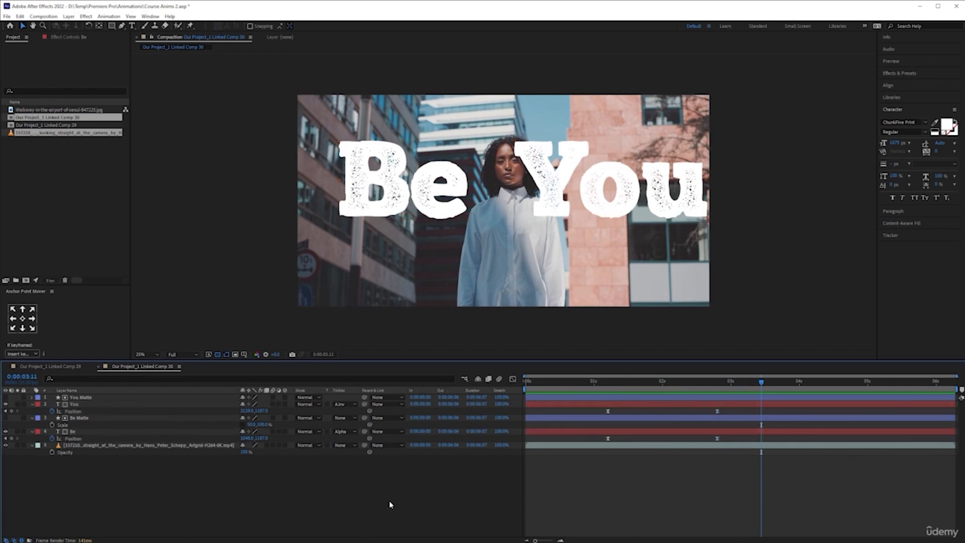
key(ctrl+s)
click(143, 446)
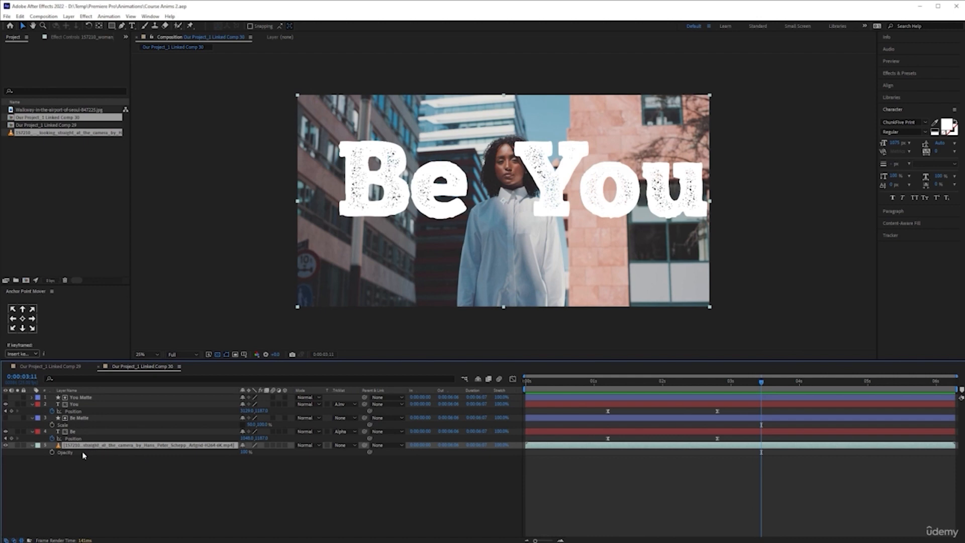
click(6, 431)
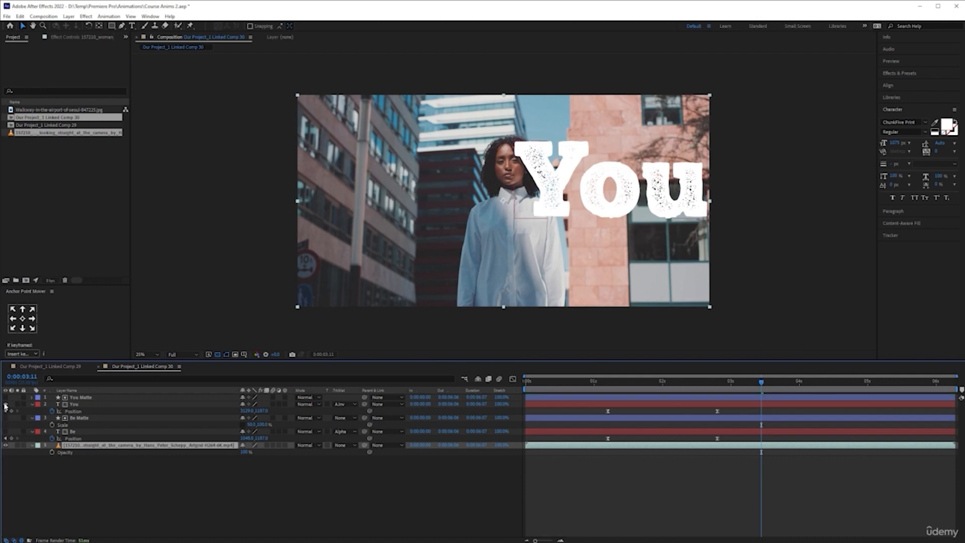
click(5, 404)
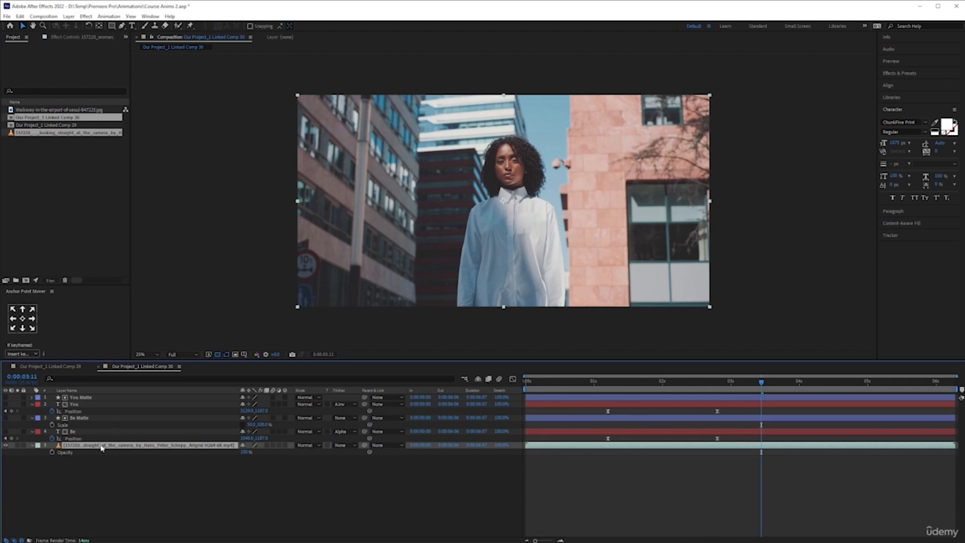
- Place a duplicate of the woman footage layer at the top of the layer stack, with the original hidden and locked
click(131, 467)
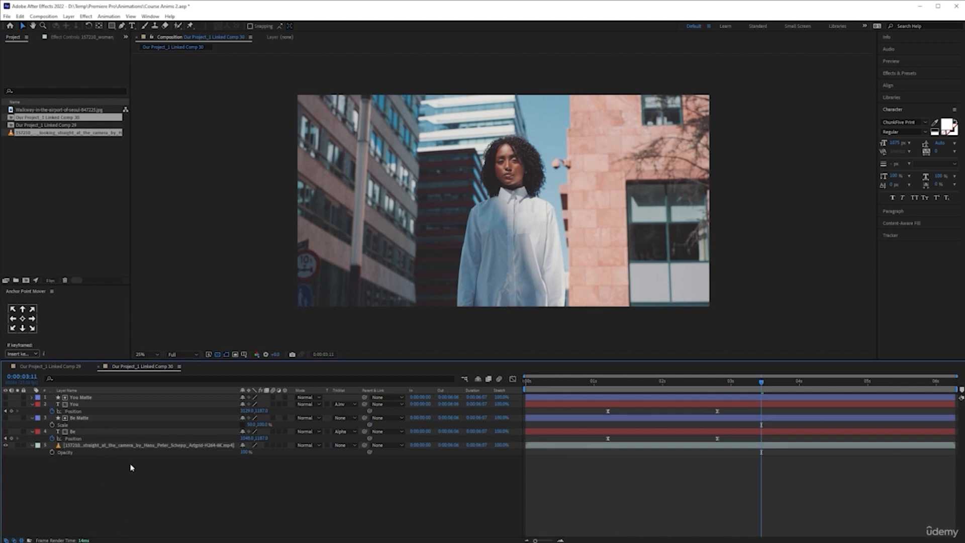
click(135, 446)
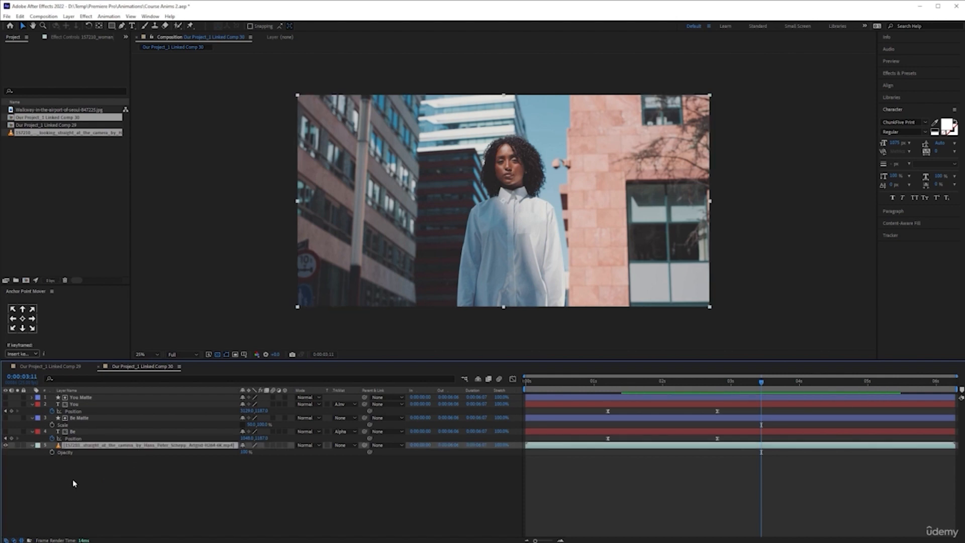
key(ctrl+d)
click(6, 452)
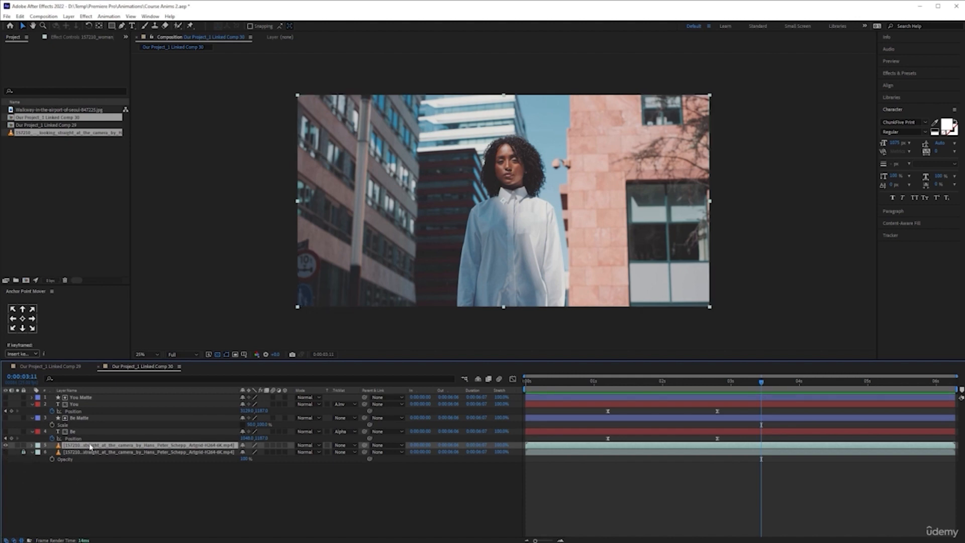
drag(91, 442, 99, 396)
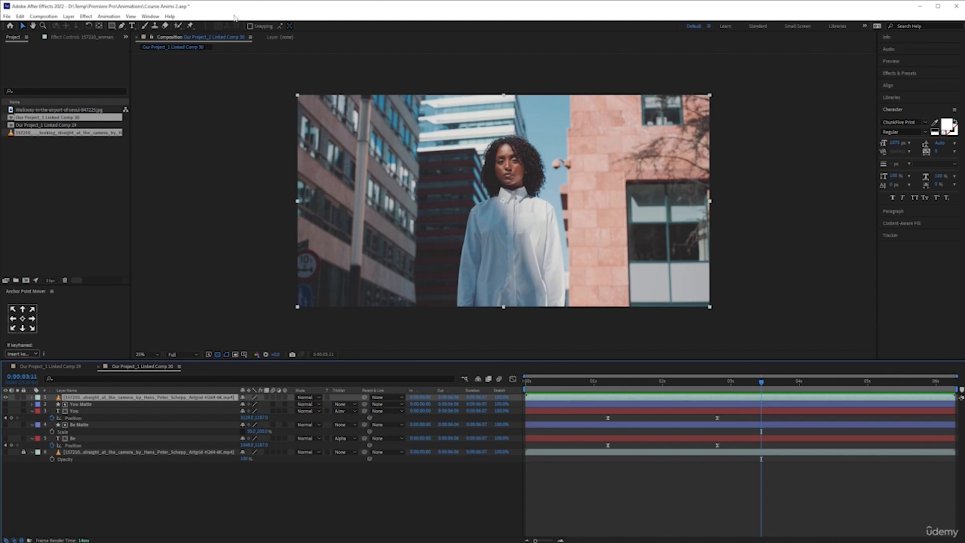
- Open the top footage layer at its first frame and paint Roto Brush foreground strokes over the woman's shirt and sleeves
click(179, 26)
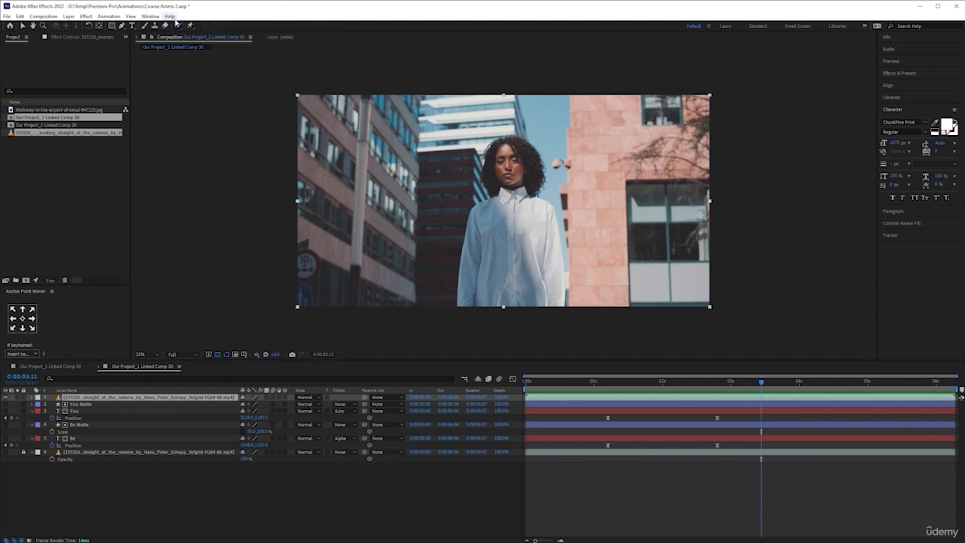
double_click(175, 401)
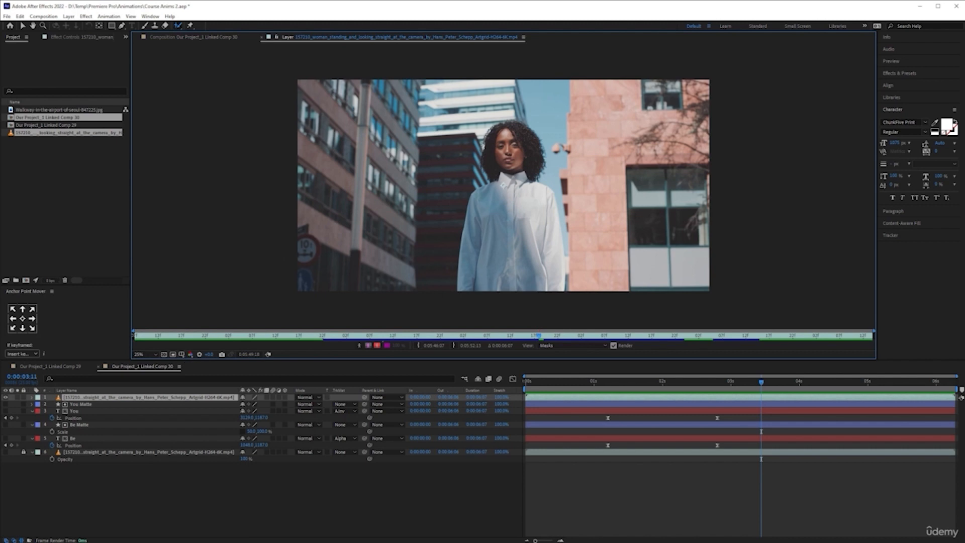
key(Home)
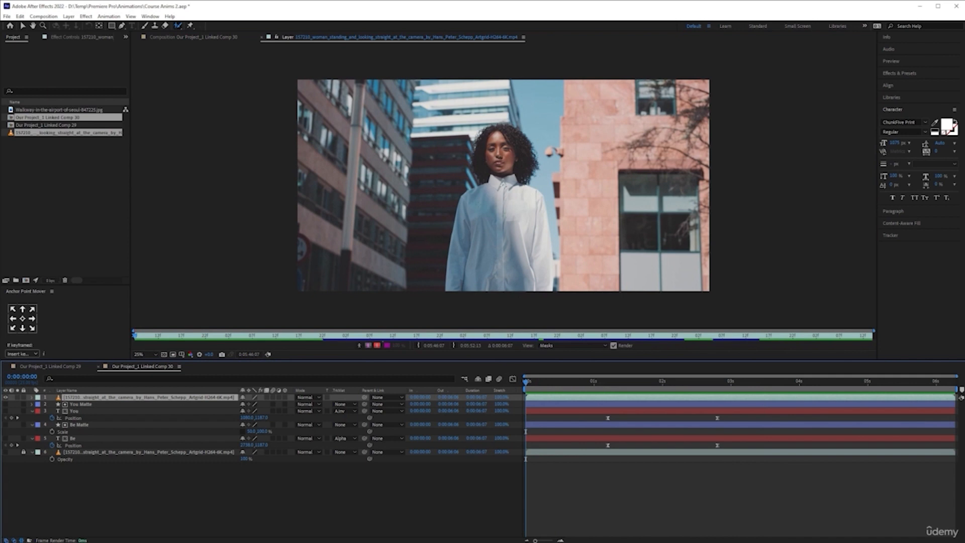
drag(479, 206, 479, 207)
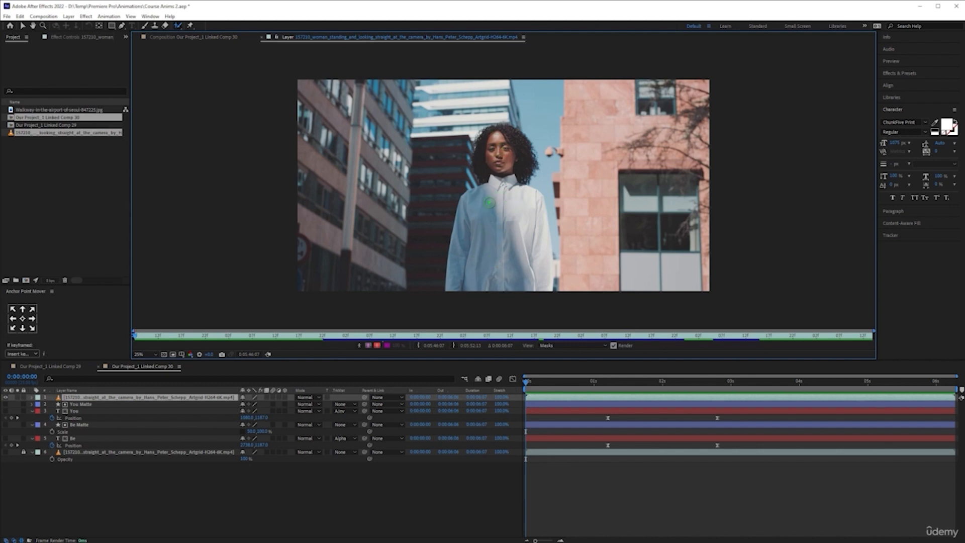
drag(476, 205, 477, 206)
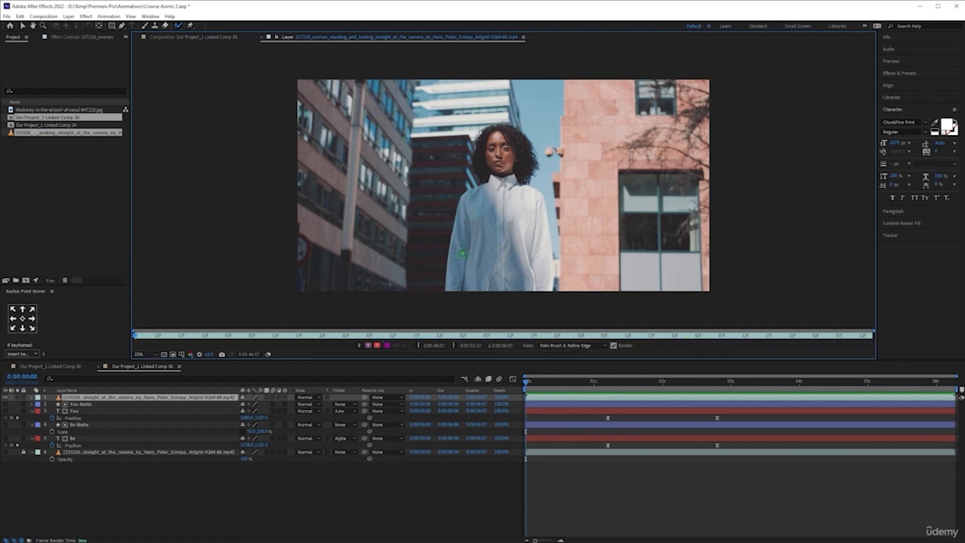
drag(463, 253, 458, 274)
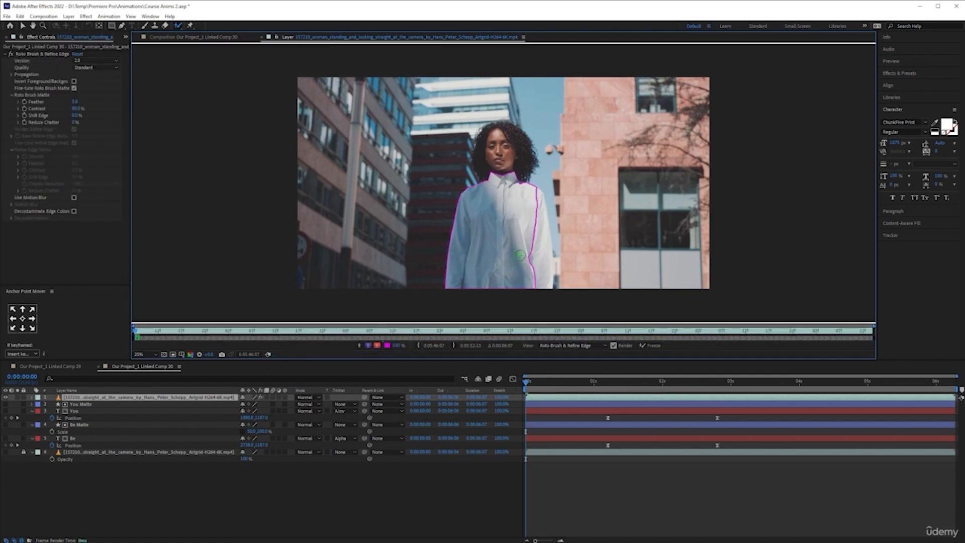
drag(536, 210, 536, 253)
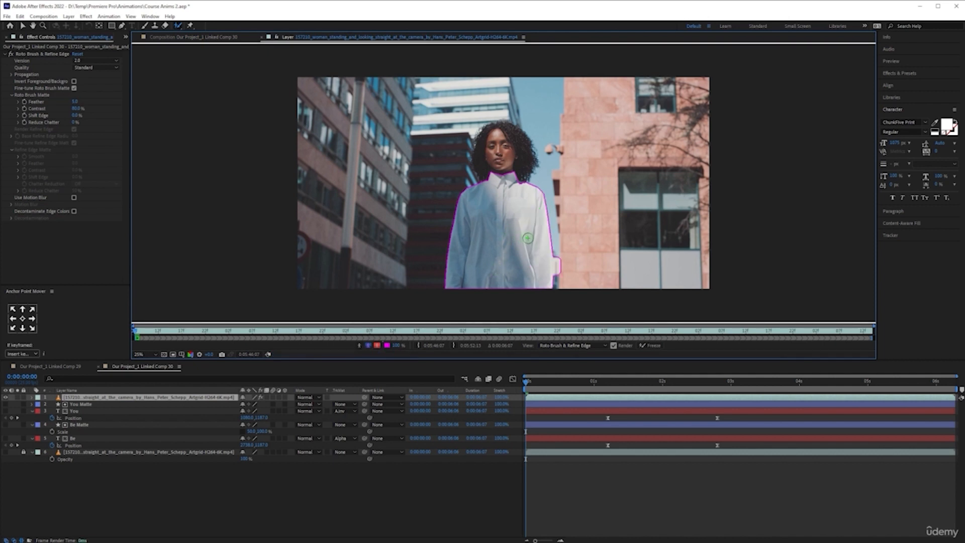
- Enlarge the layer view and subtract the stray bump beside the woman's sleeve from the Roto Brush selection
key(grave)
key(period)
key(period)
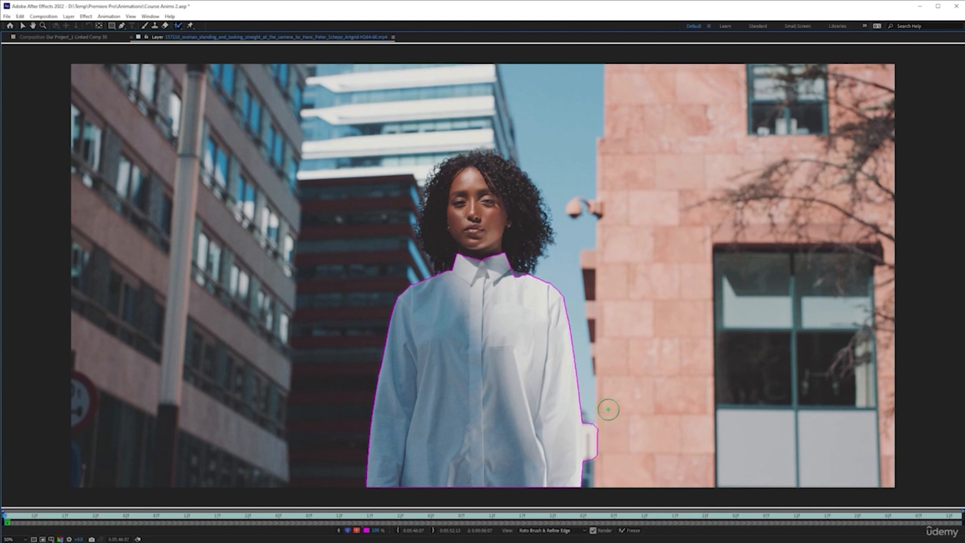
drag(600, 422, 598, 456)
drag(597, 428, 597, 453)
drag(567, 426, 563, 460)
- Extend the Roto Brush selection over the woman's face, neck and hair
key(period)
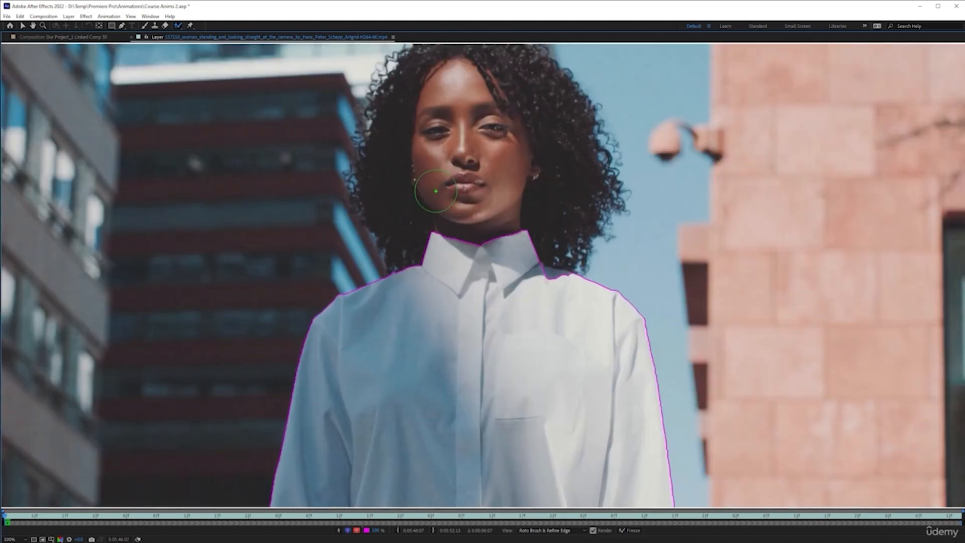
drag(438, 156, 489, 286)
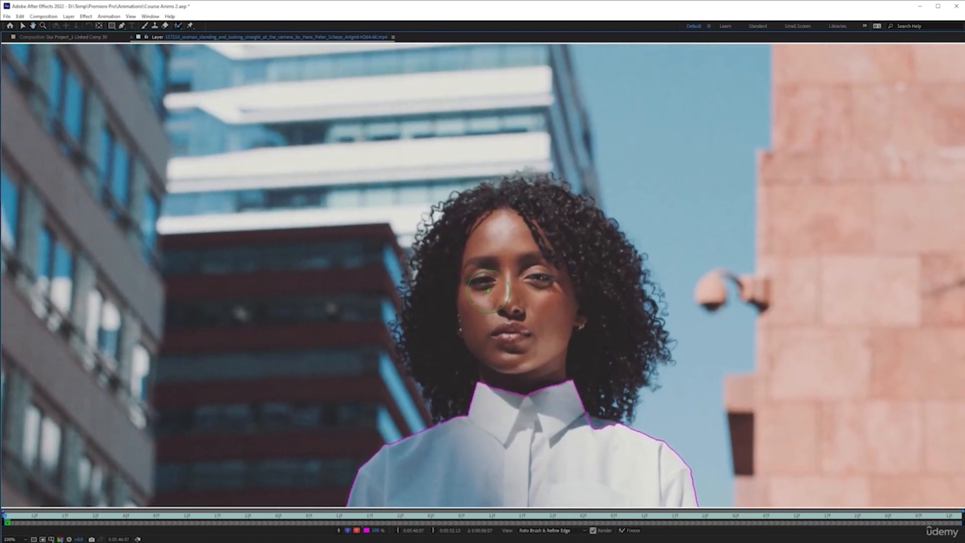
mouse_move(504, 264)
mouse_down()
mouse_move(510, 325)
mouse_move(553, 324)
mouse_move(525, 342)
mouse_up()
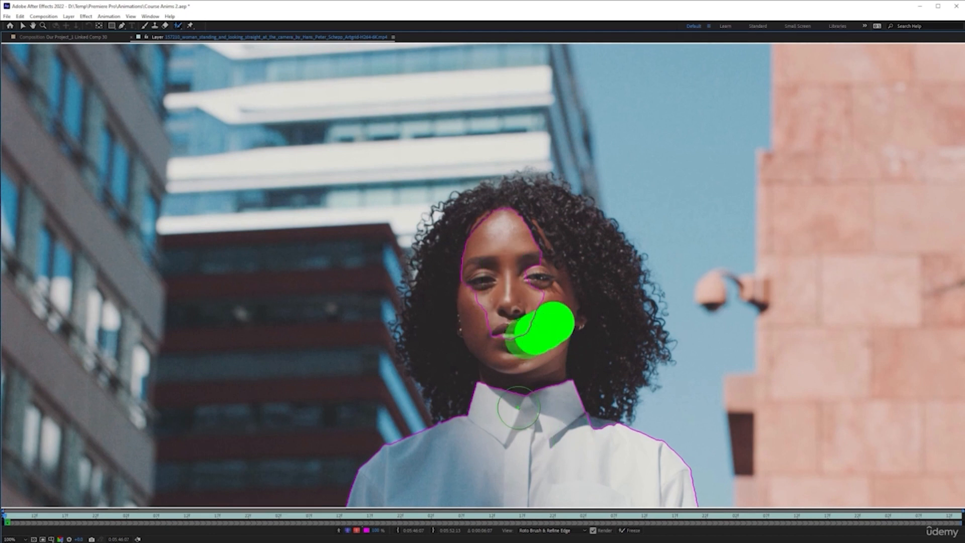
drag(528, 246, 541, 294)
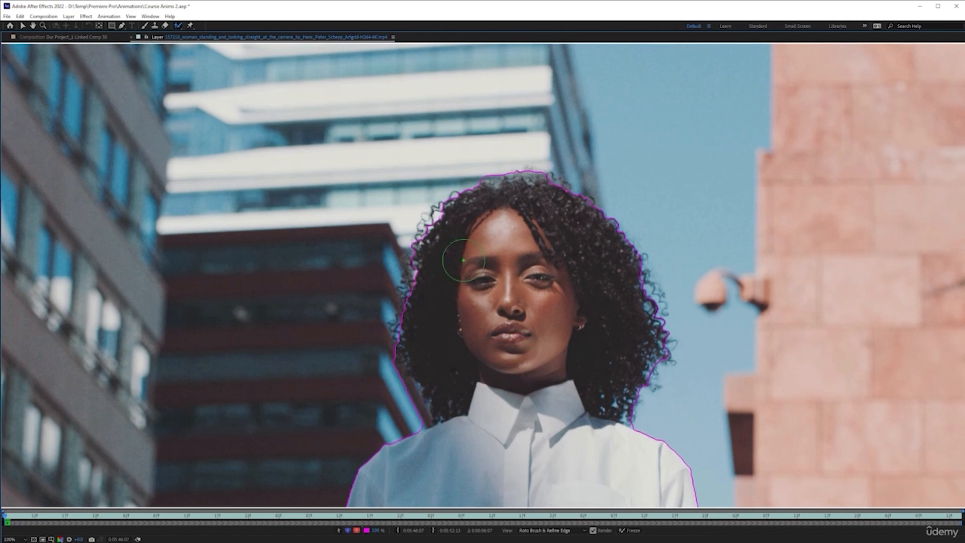
- Paint a Refine Edge stroke around the outline of the woman's curly hair, from one shoulder over the head to the other
click(177, 28)
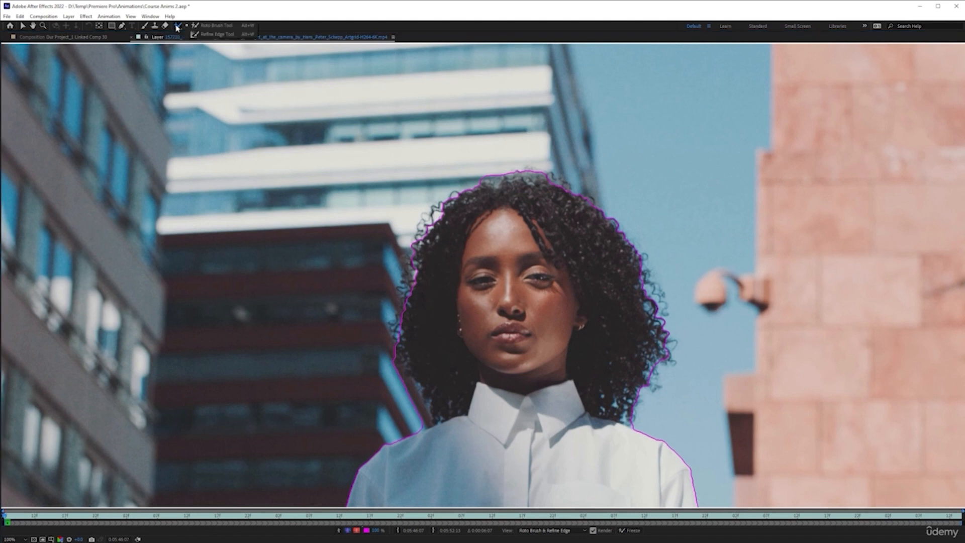
click(215, 35)
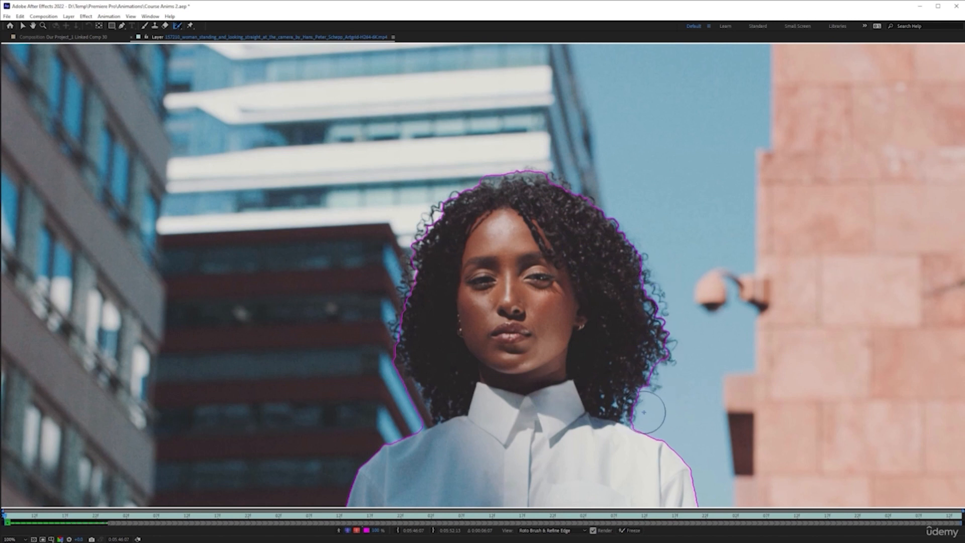
mouse_move(643, 408)
mouse_down()
mouse_move(652, 321)
mouse_move(632, 246)
mouse_move(599, 193)
mouse_move(573, 175)
mouse_move(513, 167)
mouse_move(466, 176)
mouse_move(429, 209)
mouse_move(392, 358)
mouse_move(418, 403)
mouse_up()
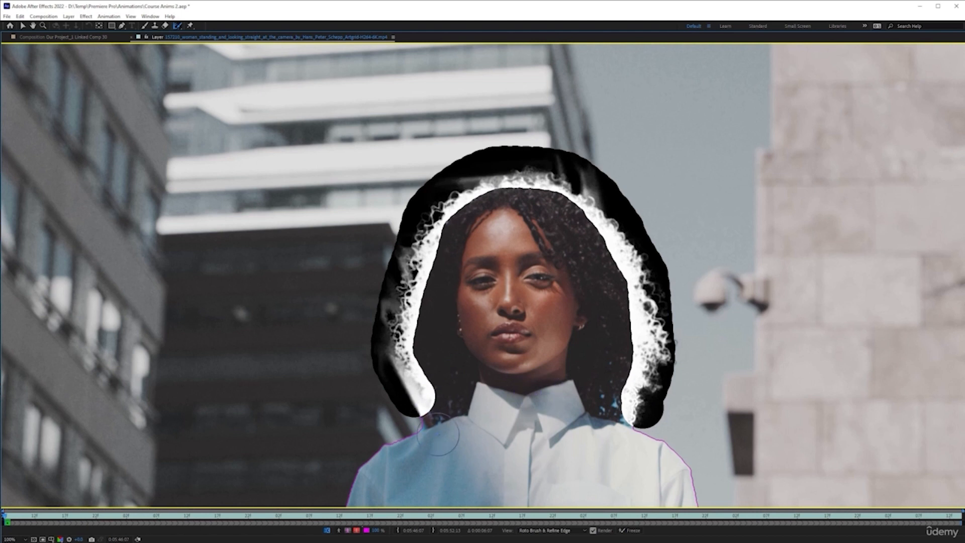
- Extend the Refine Edge area at the lower ends of the hair above both shoulders
key(period)
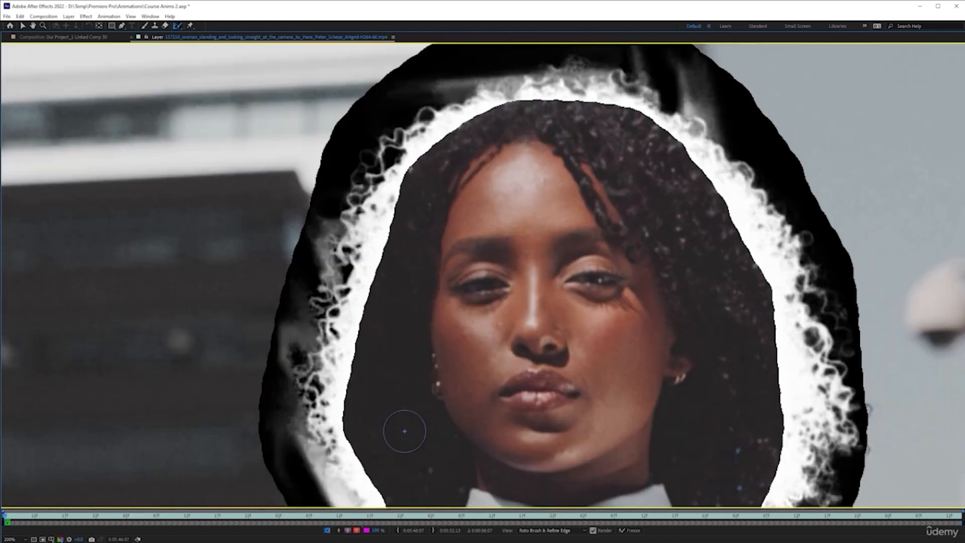
key(space)
drag(445, 393, 468, 151)
drag(463, 367, 489, 315)
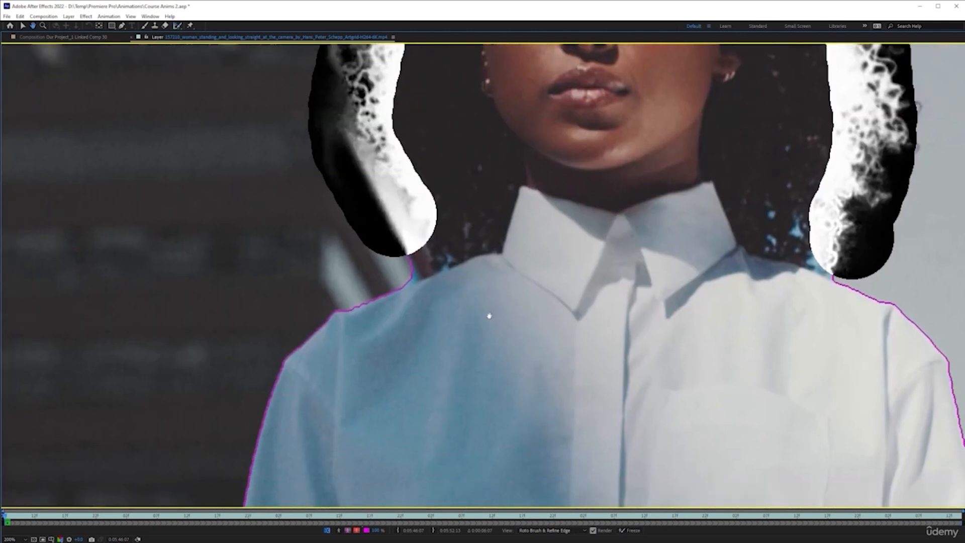
click(407, 232)
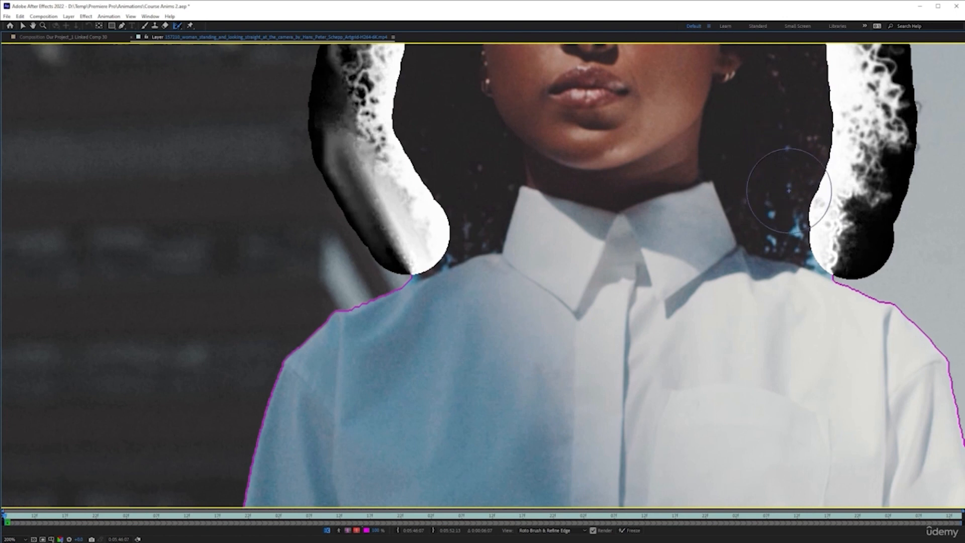
click(828, 222)
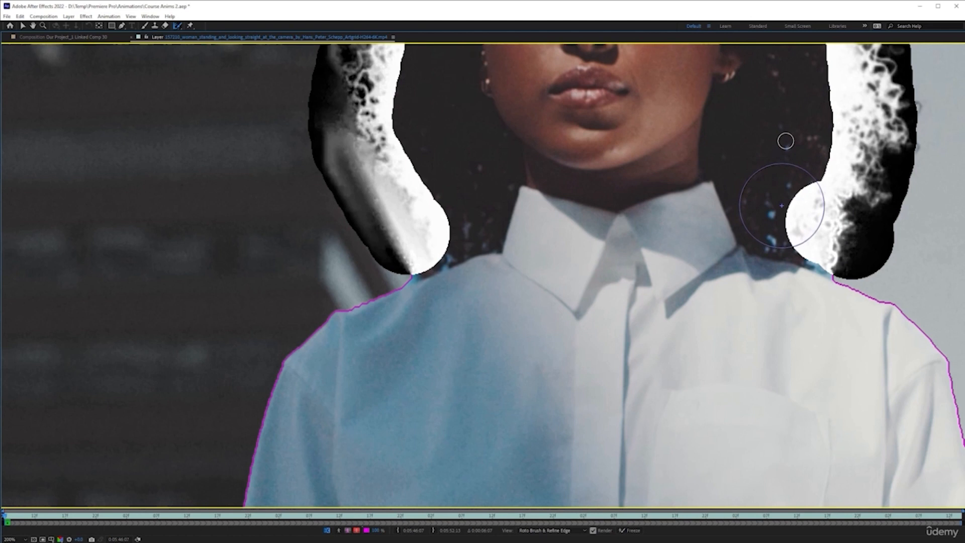
- Reduce the Refine Edge brush size and cover the small background gaps in the hair and the edge above the shoulder
drag(781, 209, 745, 210)
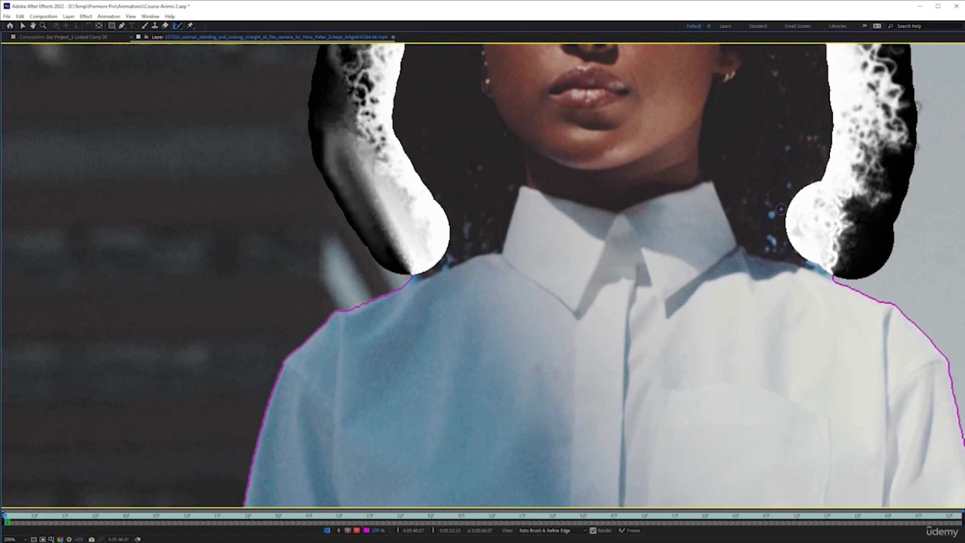
click(787, 148)
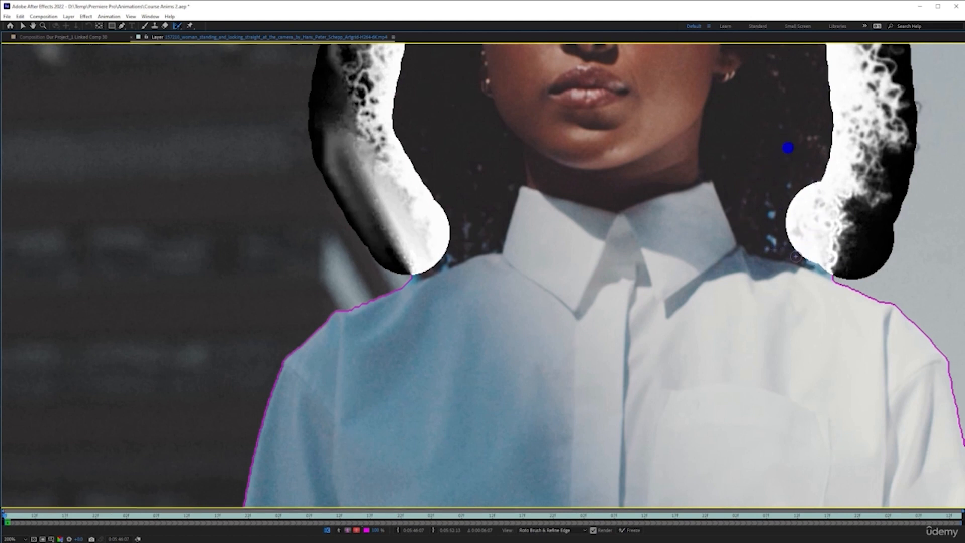
click(789, 184)
click(771, 214)
click(772, 242)
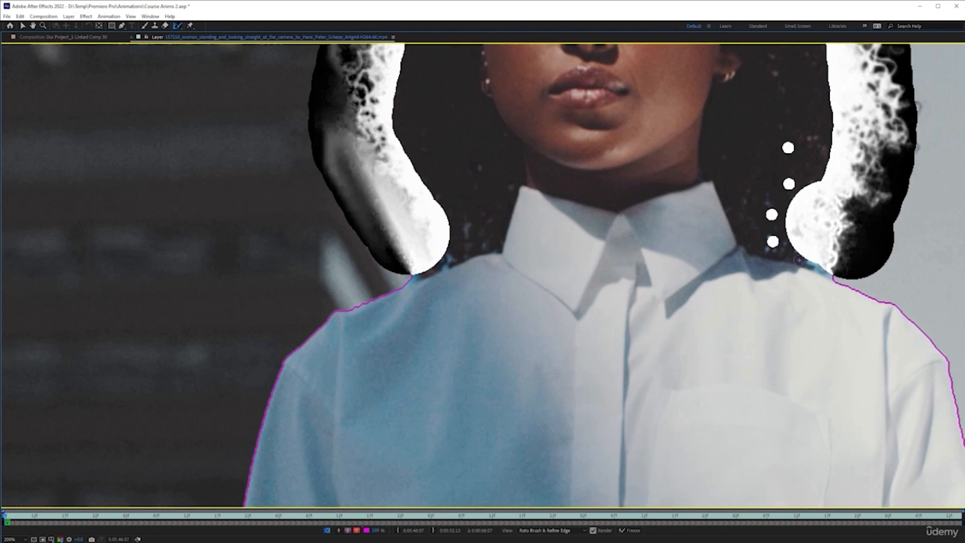
drag(810, 260, 820, 264)
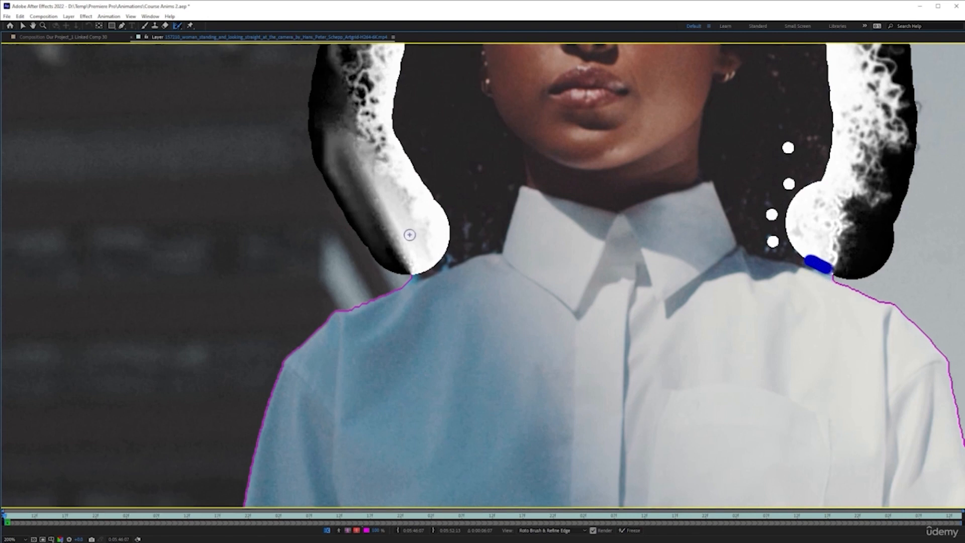
- Erase the excess outer Refine Edge area above the woman's head and along the hair on the security camera's side
scroll(640, 272, down, 2)
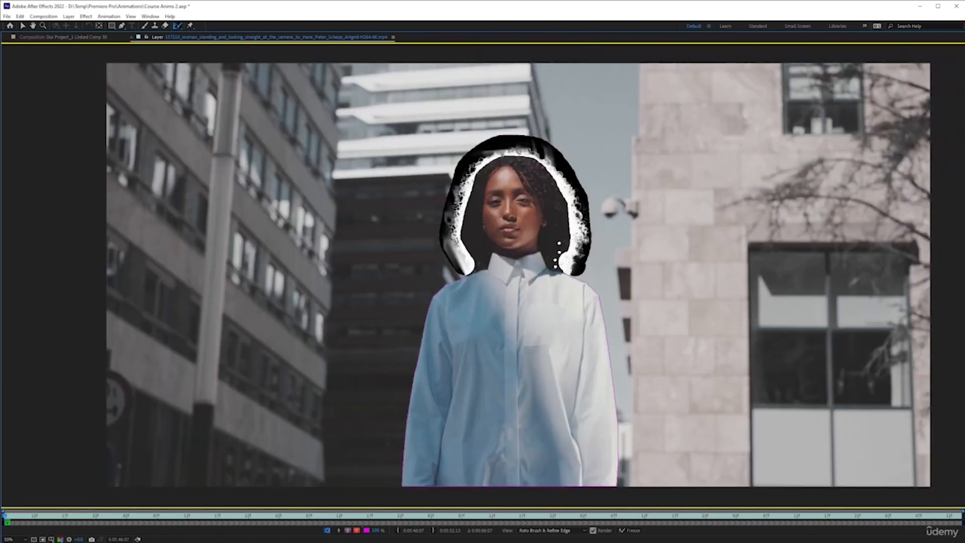
right_click(463, 145)
click(515, 24)
right_click(475, 160)
click(548, 25)
drag(456, 159, 486, 139)
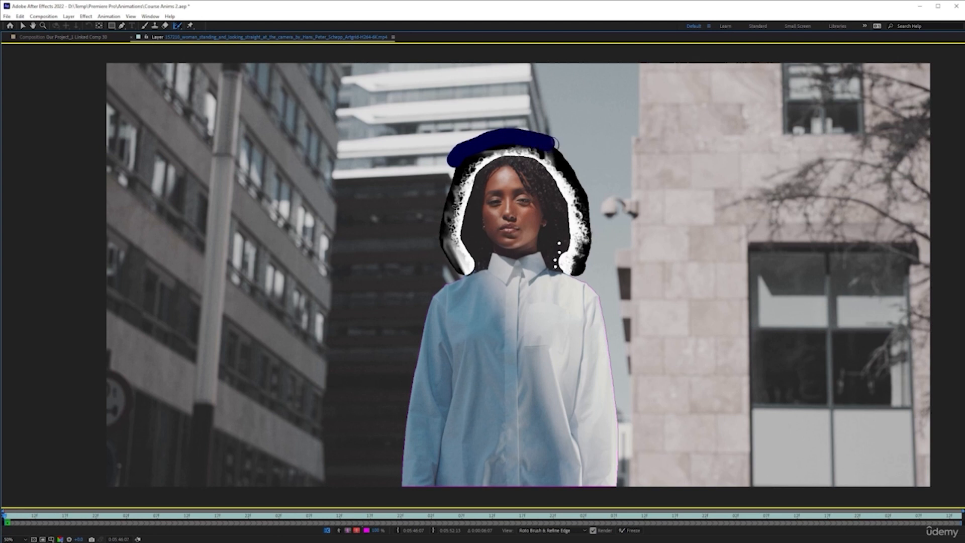
drag(576, 167, 578, 173)
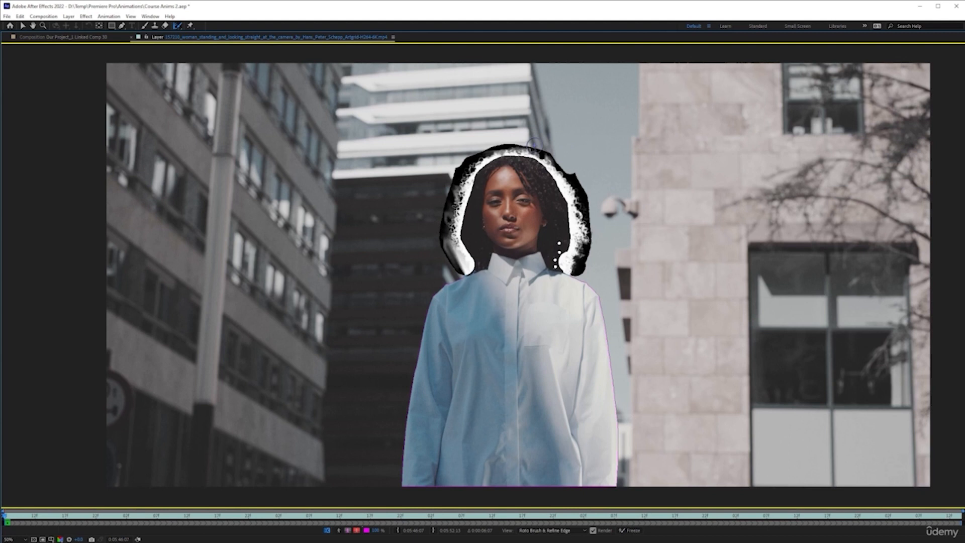
drag(576, 165, 600, 212)
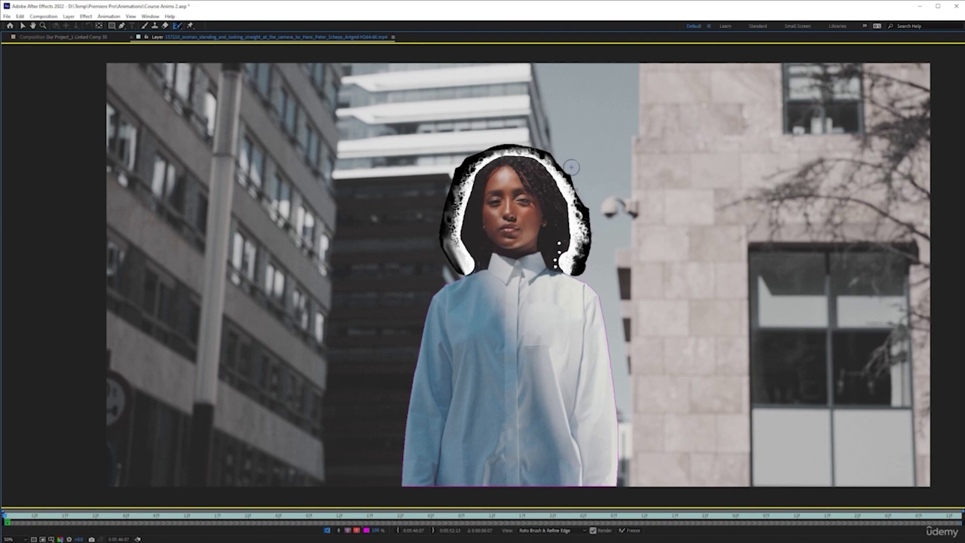
drag(572, 167, 572, 169)
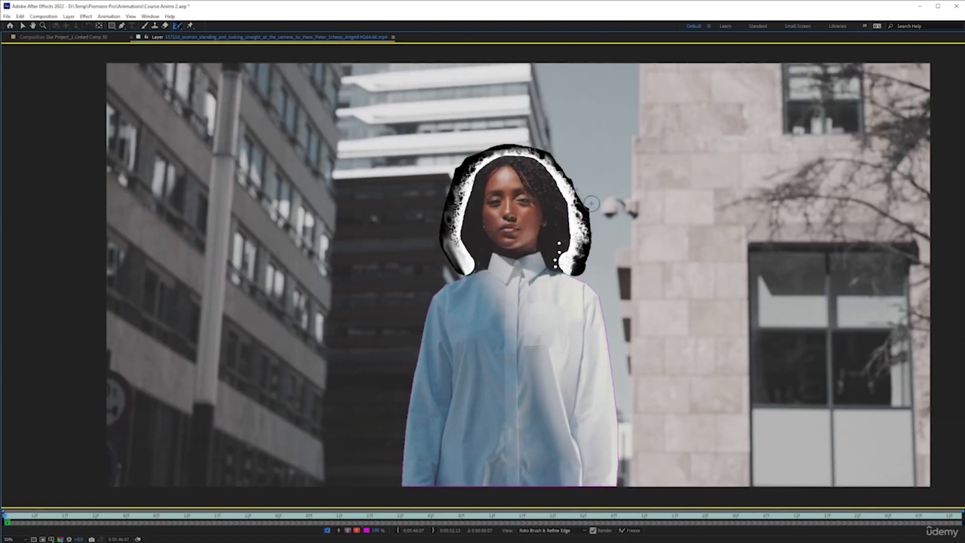
drag(592, 203, 590, 205)
- Fit the footage in the restored viewer and propagate the Roto Brush selection to 0:00:00:03
scroll(564, 309, down, 2)
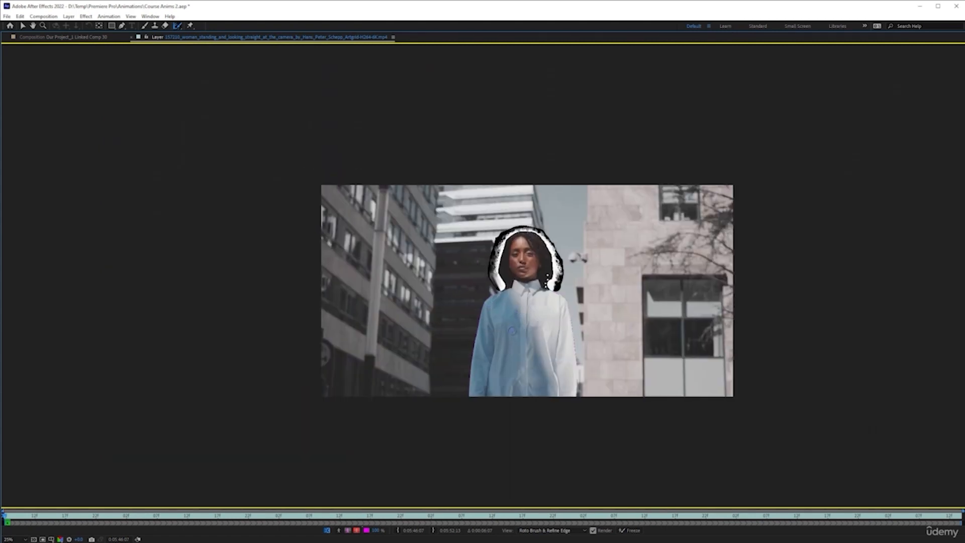
scroll(511, 330, up, 2)
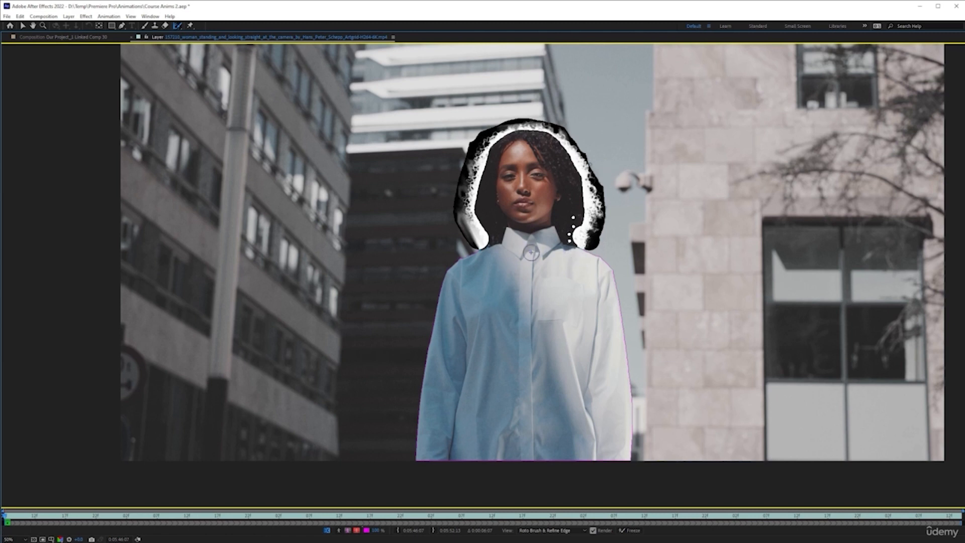
key(grave)
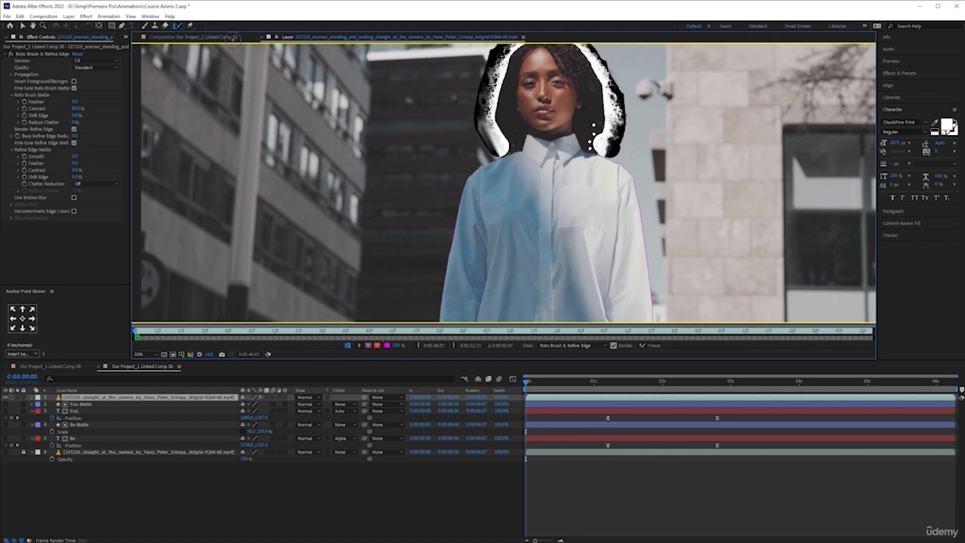
drag(177, 26, 194, 27)
click(138, 354)
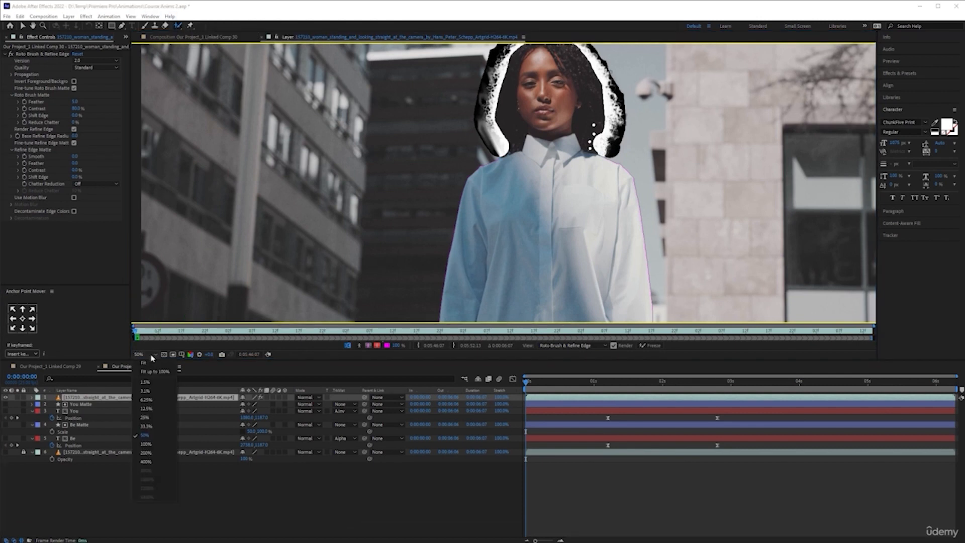
click(151, 364)
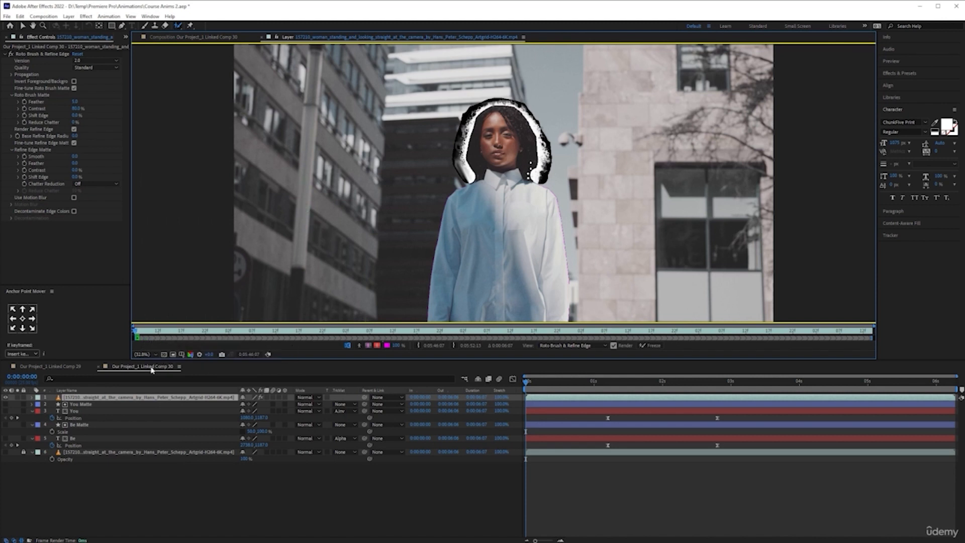
click(151, 335)
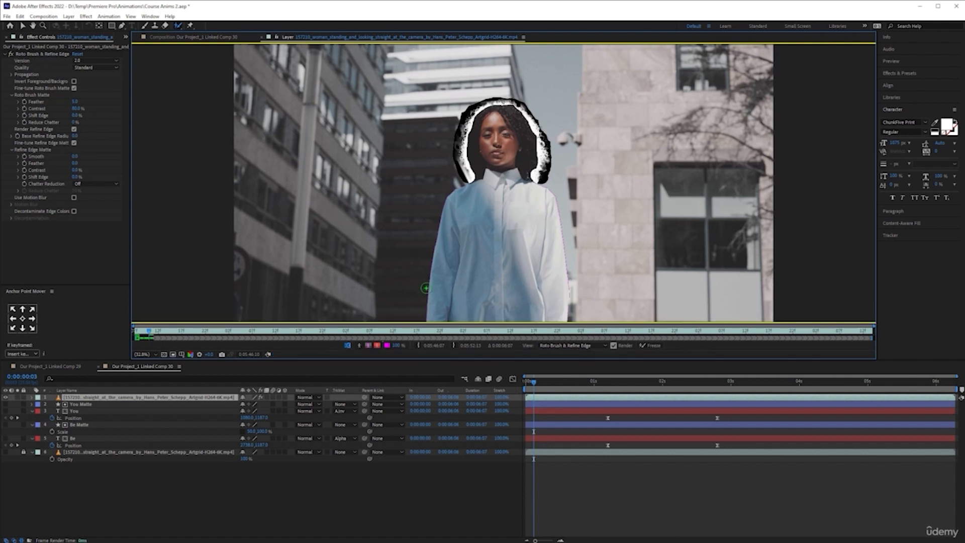
- Check the cutout as a black-and-white alpha matte and switch the viewer to the alpha overlay
click(360, 348)
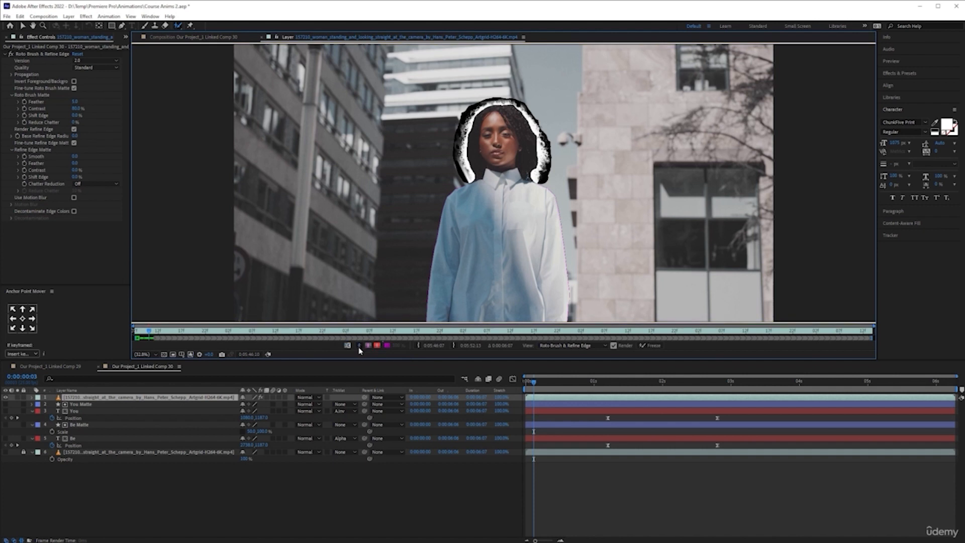
click(359, 349)
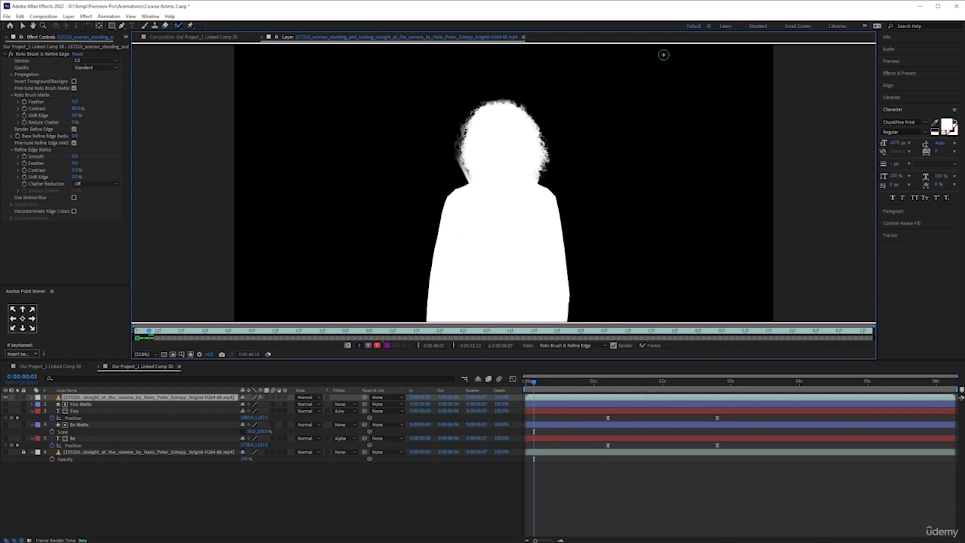
click(367, 346)
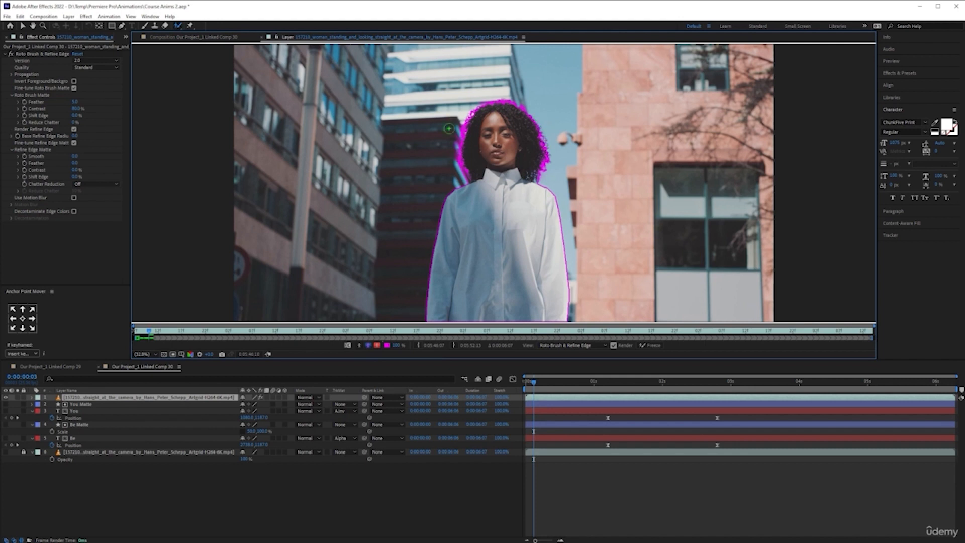
- Subtract the excess Refine Edge area from the dark building beside the hair at face height with the Refine Edge tool
scroll(438, 142, up, 6)
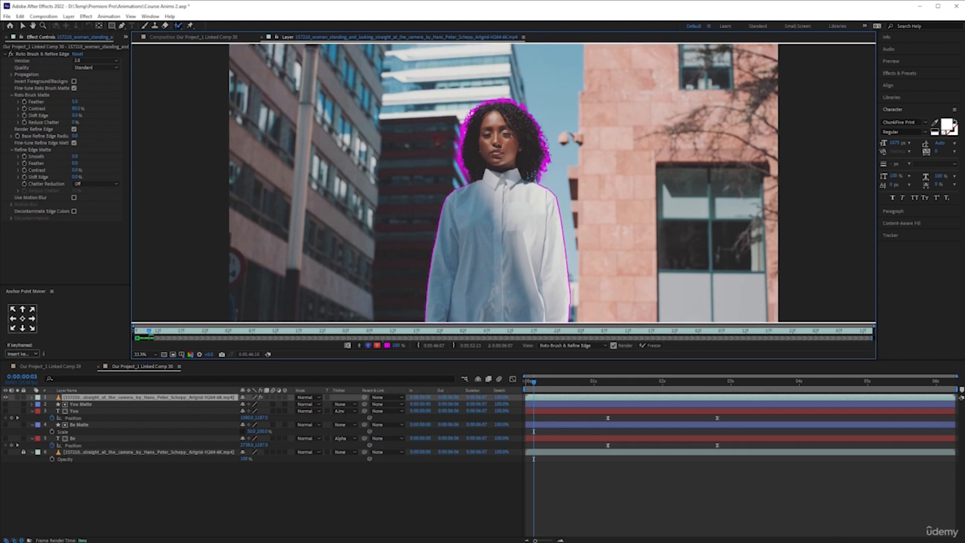
scroll(441, 129, down, 2)
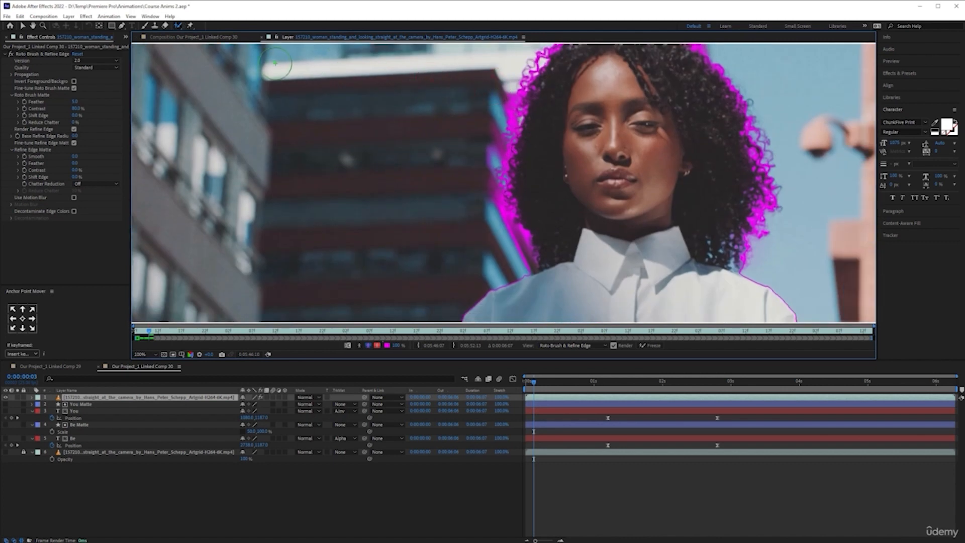
mouse_move(491, 82)
mouse_down()
mouse_move(478, 106)
mouse_move(480, 203)
mouse_up()
scroll(456, 198, down, 2)
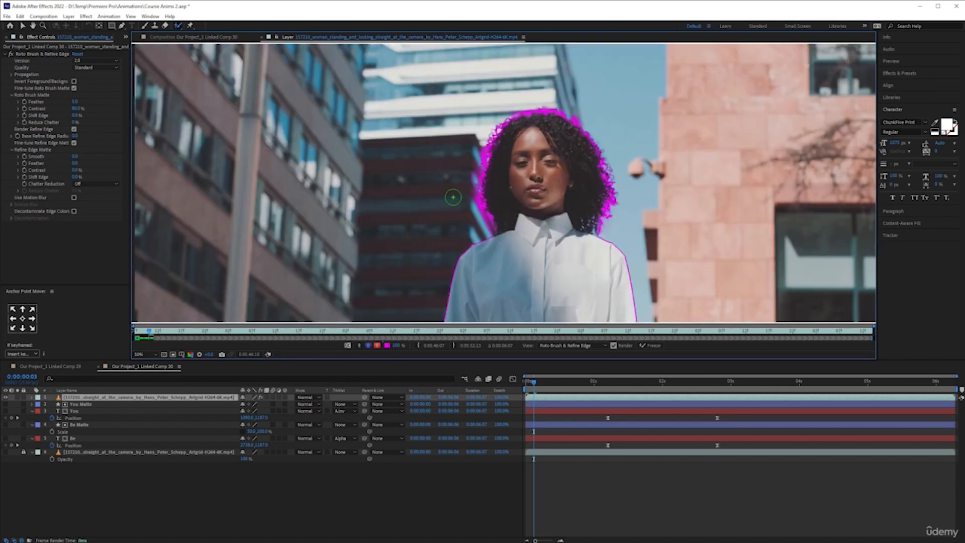
scroll(454, 199, down, 1)
scroll(412, 199, up, 1)
click(177, 27)
click(202, 36)
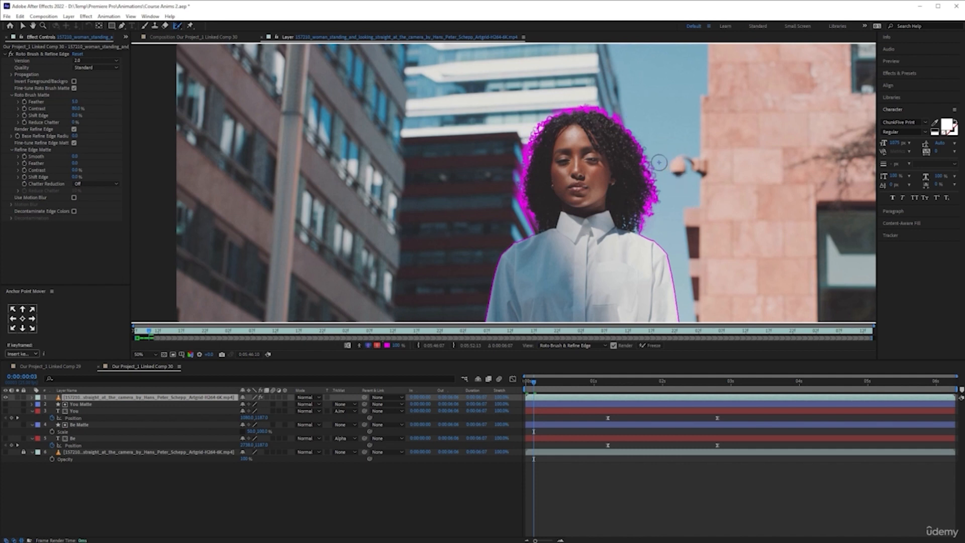
scroll(659, 159, up, 1)
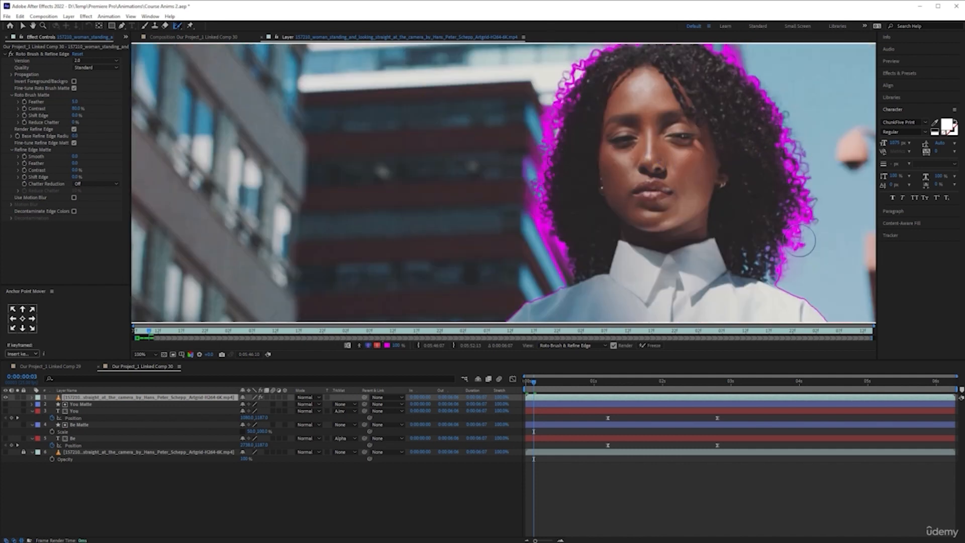
scroll(526, 148, up, 1)
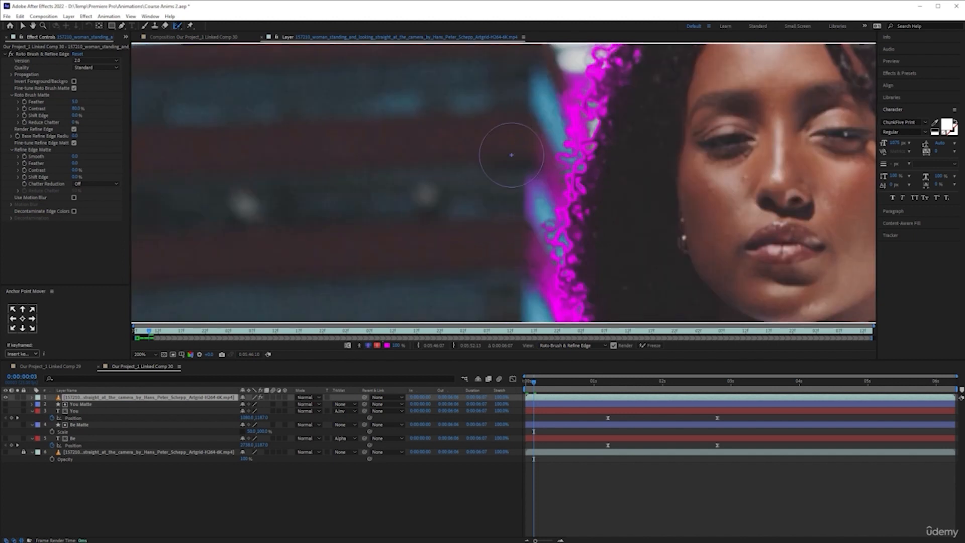
mouse_move(545, 73)
mouse_down()
mouse_move(530, 97)
mouse_move(511, 284)
mouse_move(508, 274)
mouse_up()
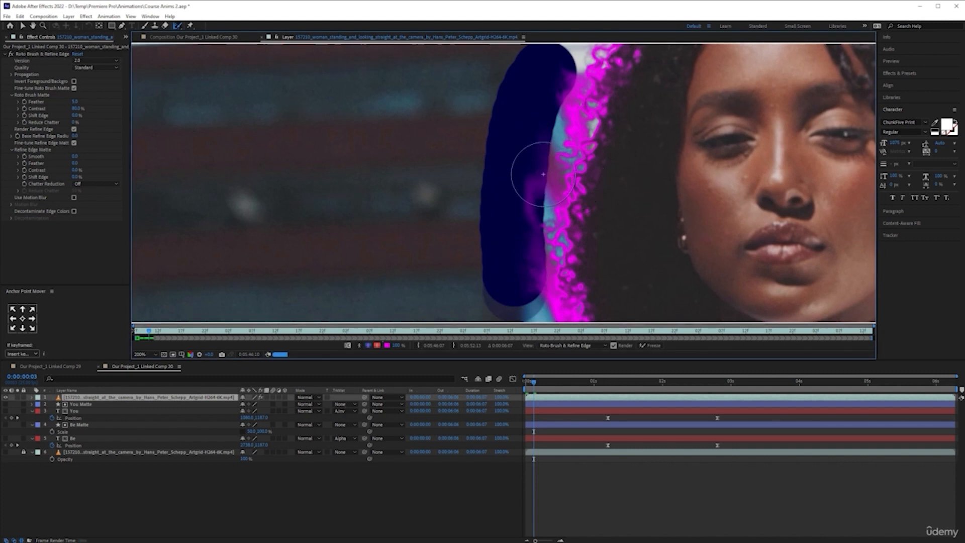
- Subtract the excess Refine Edge area along the blue beam beside the lower hair, down to the shoulder
key(comma)
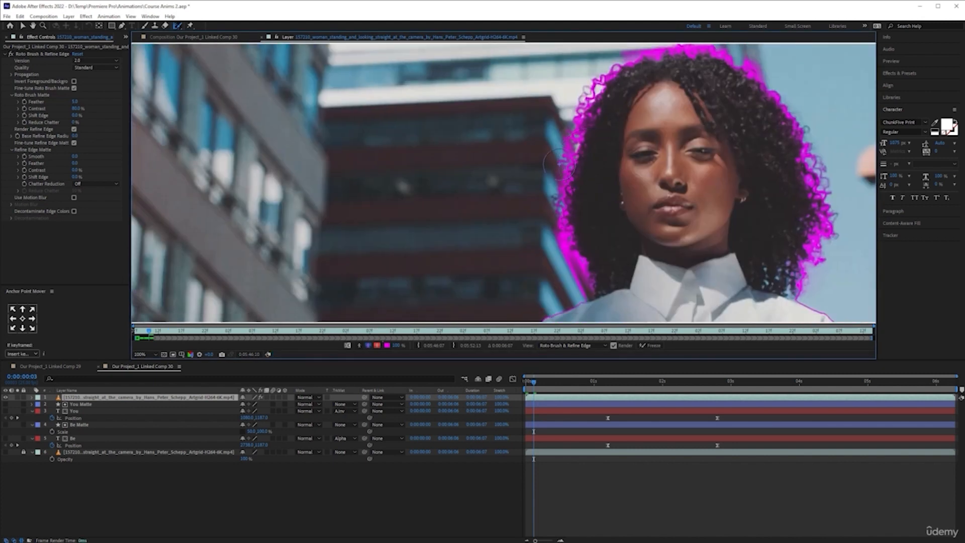
scroll(560, 164, down, 1)
scroll(547, 229, up, 1)
scroll(569, 227, up, 1)
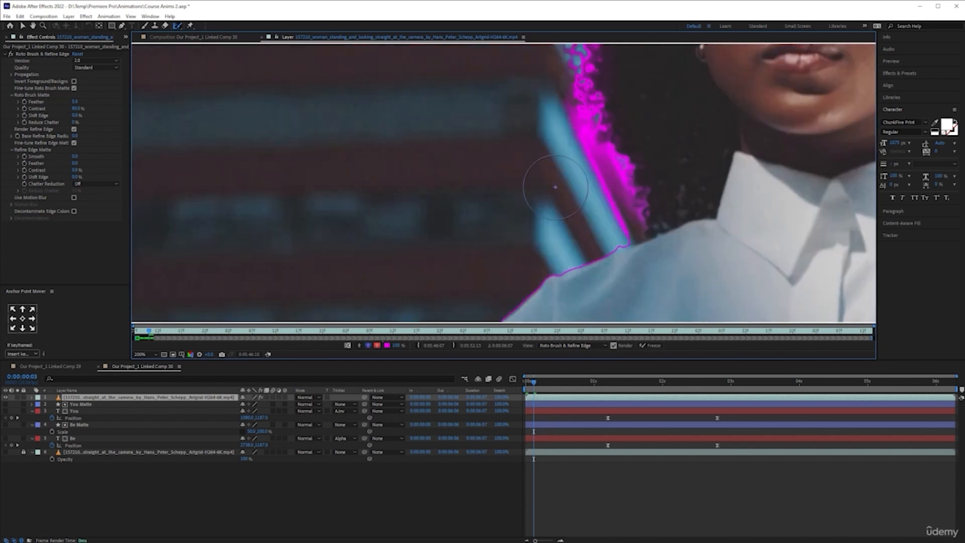
drag(538, 112, 602, 222)
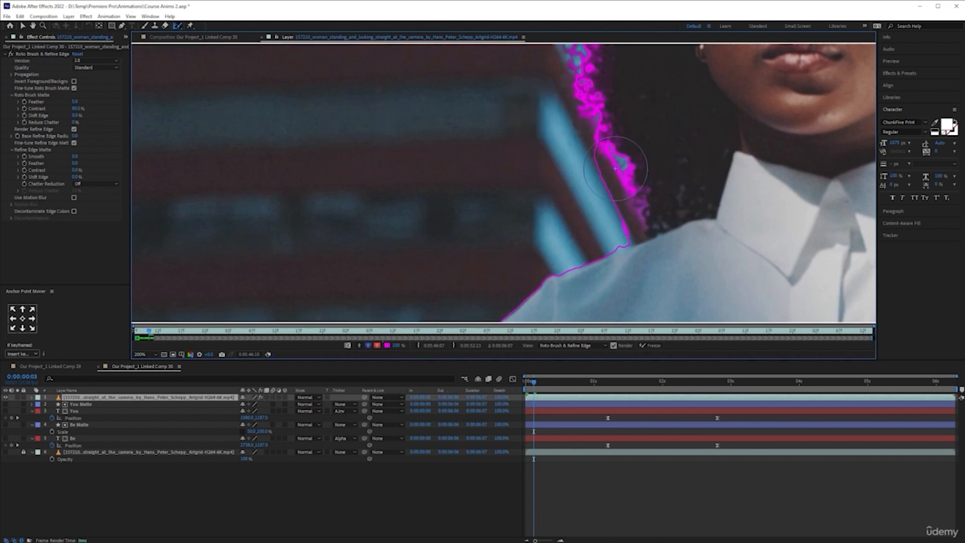
- Reduce the brush size and subtract the leftover background strip between the blue beam and the lower hair with Refine Edge and Roto Brush strokes
scroll(568, 165, down, 2)
scroll(543, 164, up, 4)
right_click(605, 146)
click(590, 149)
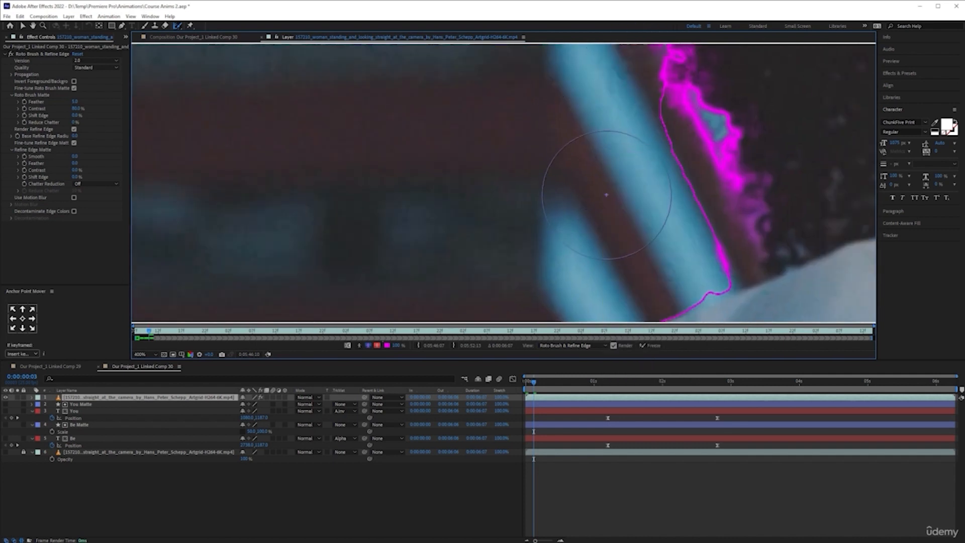
drag(613, 169, 609, 239)
drag(631, 105, 721, 277)
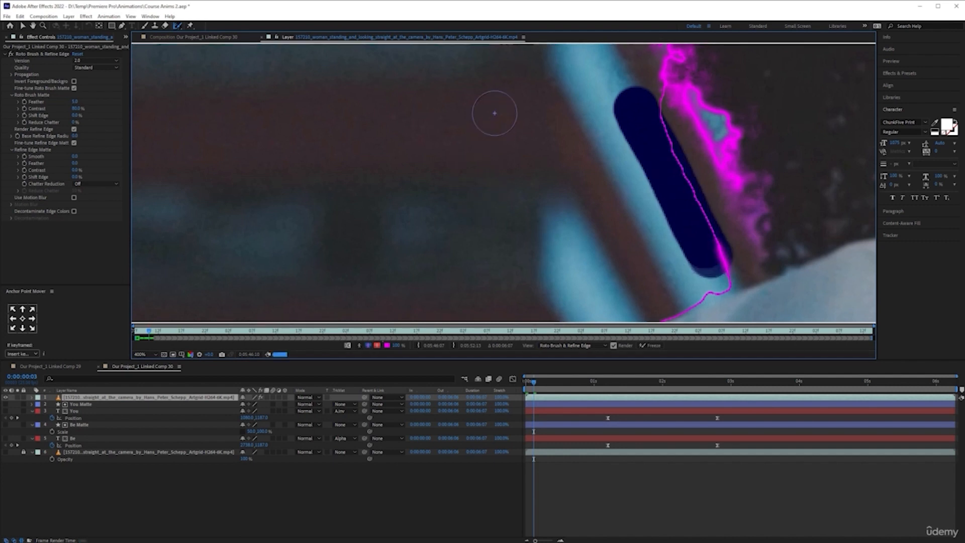
drag(641, 117, 699, 247)
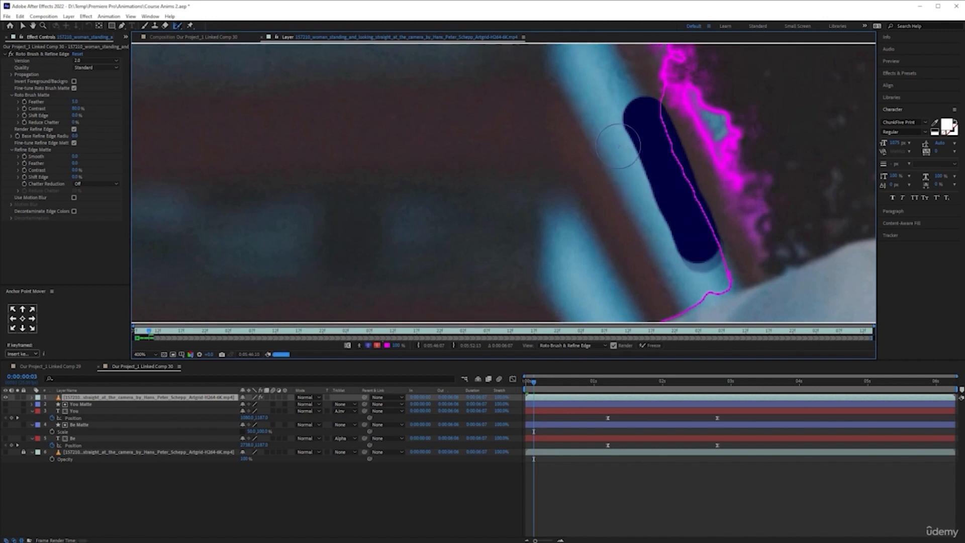
mouse_move(654, 120)
mouse_down()
mouse_move(683, 229)
mouse_move(700, 251)
mouse_up()
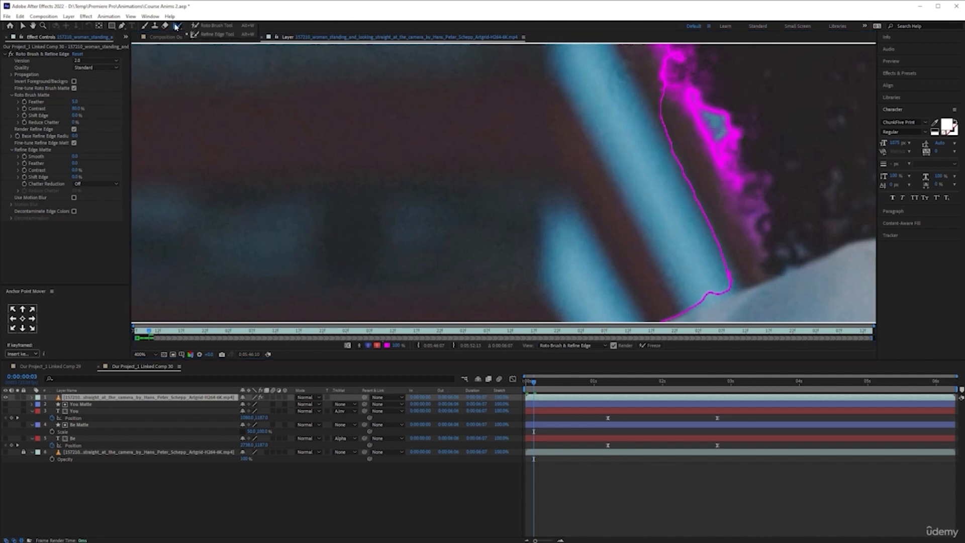
drag(634, 106, 708, 266)
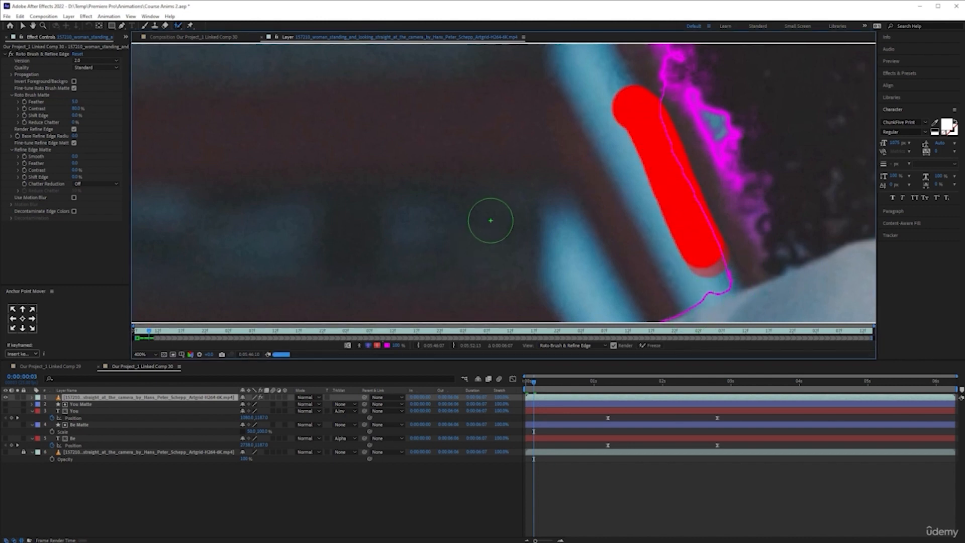
scroll(501, 217, down, 6)
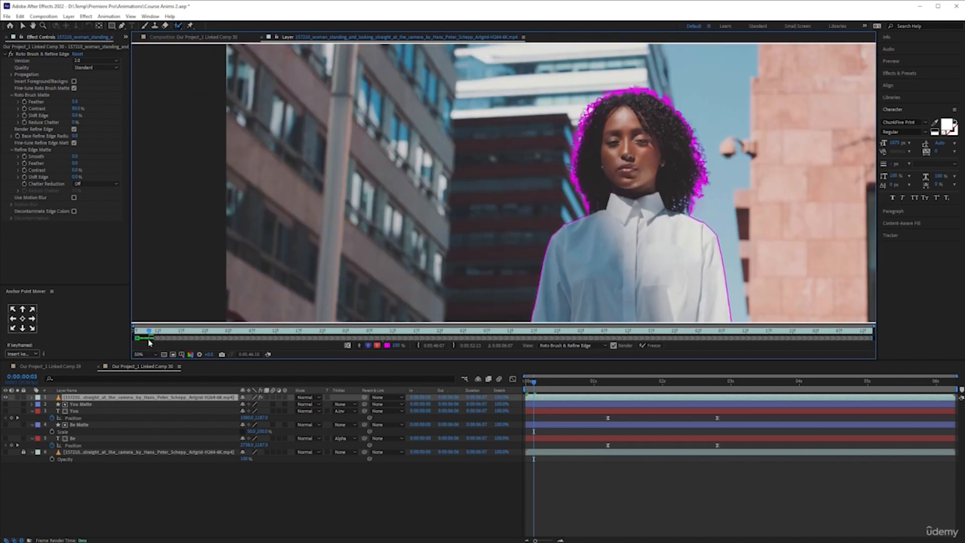
- Fit the footage in the viewer and propagate the Roto Brush cutout in stages through the clip up to 0:00:06:06
click(173, 332)
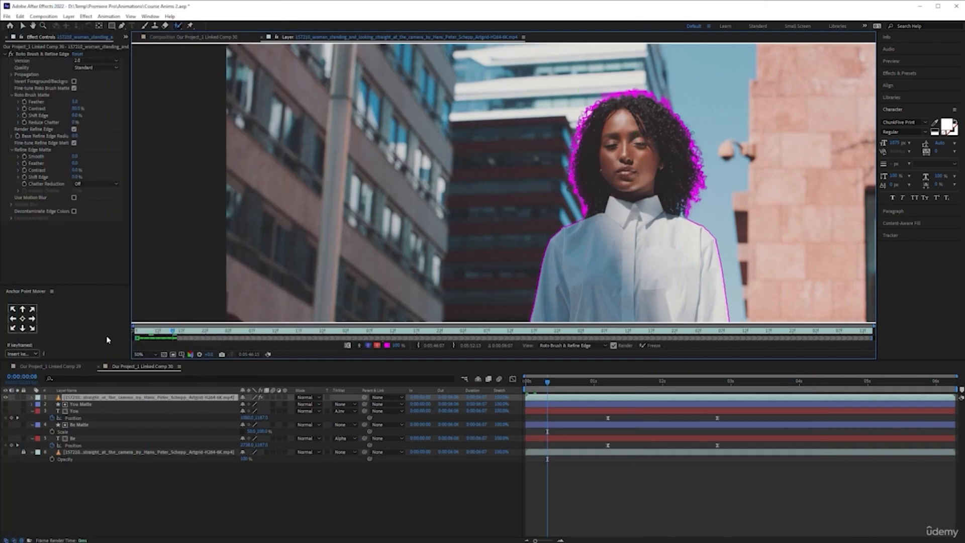
click(145, 354)
click(153, 363)
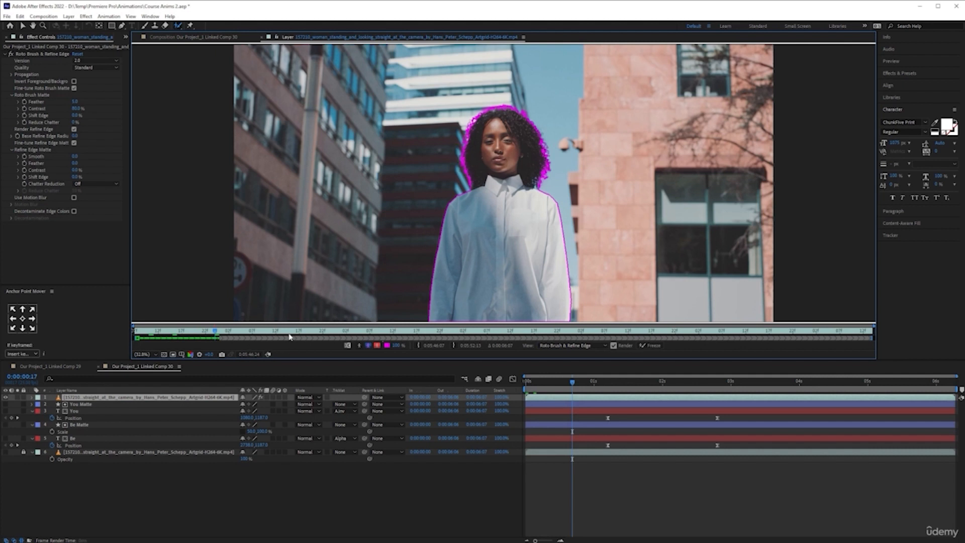
click(308, 336)
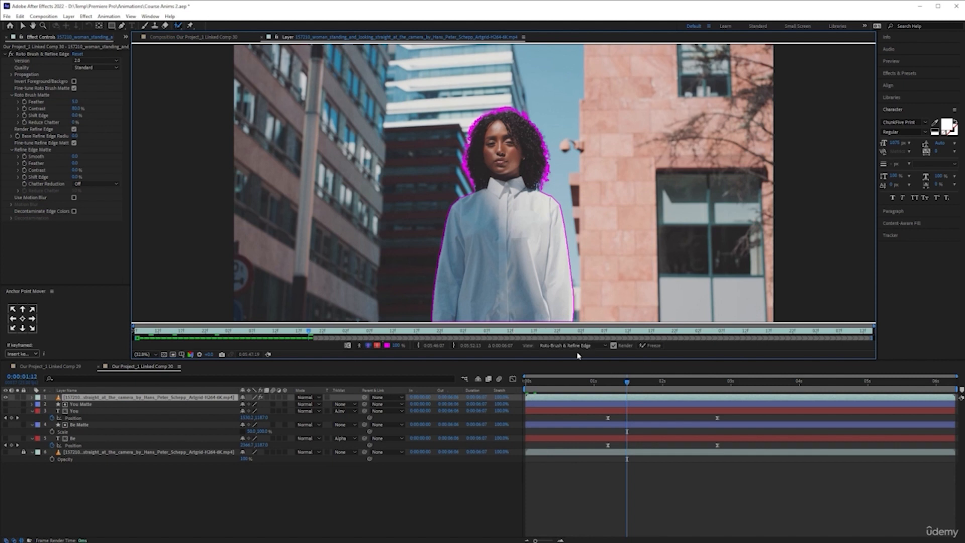
click(546, 333)
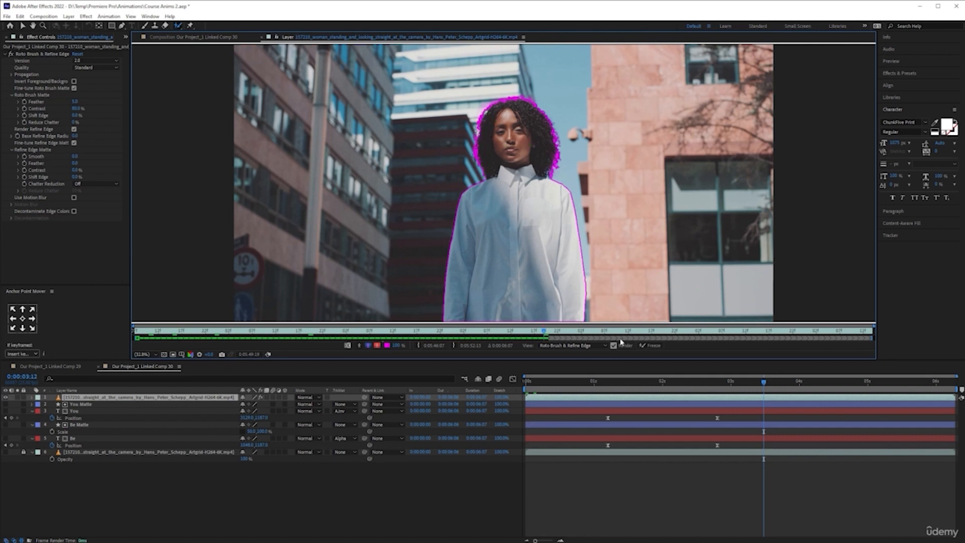
click(713, 330)
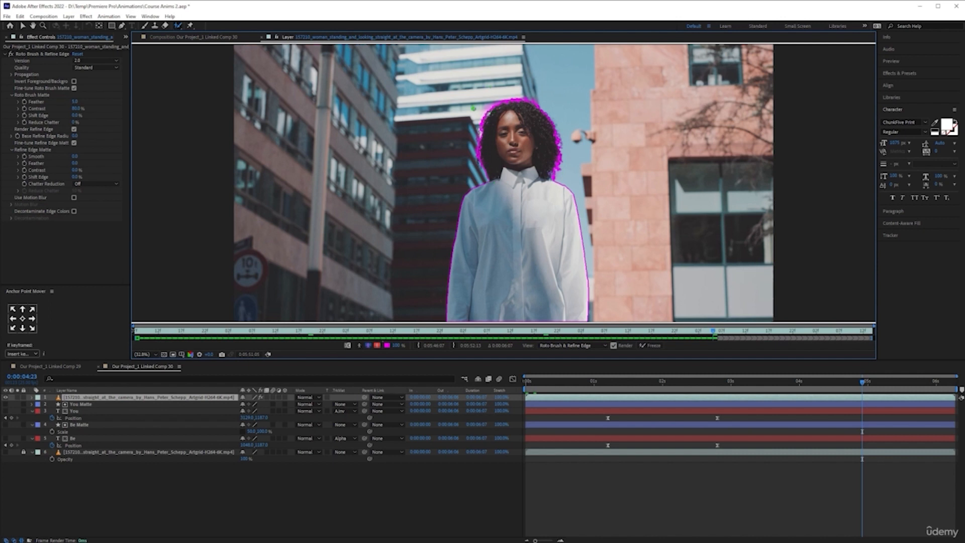
click(802, 331)
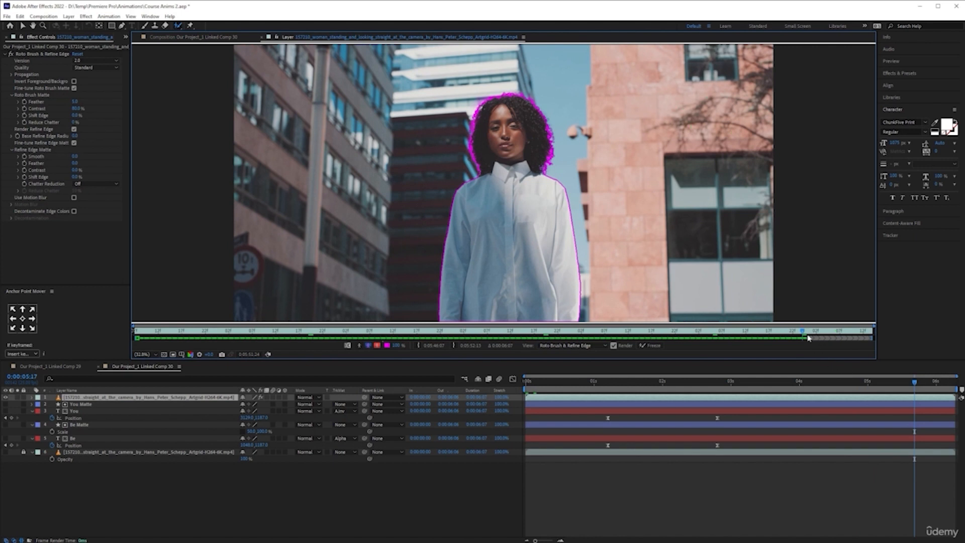
drag(803, 332, 876, 332)
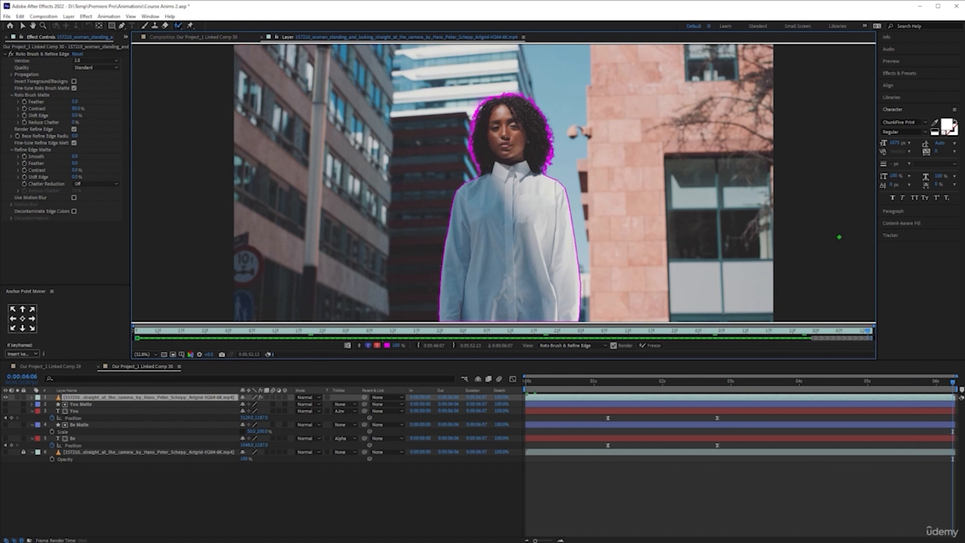
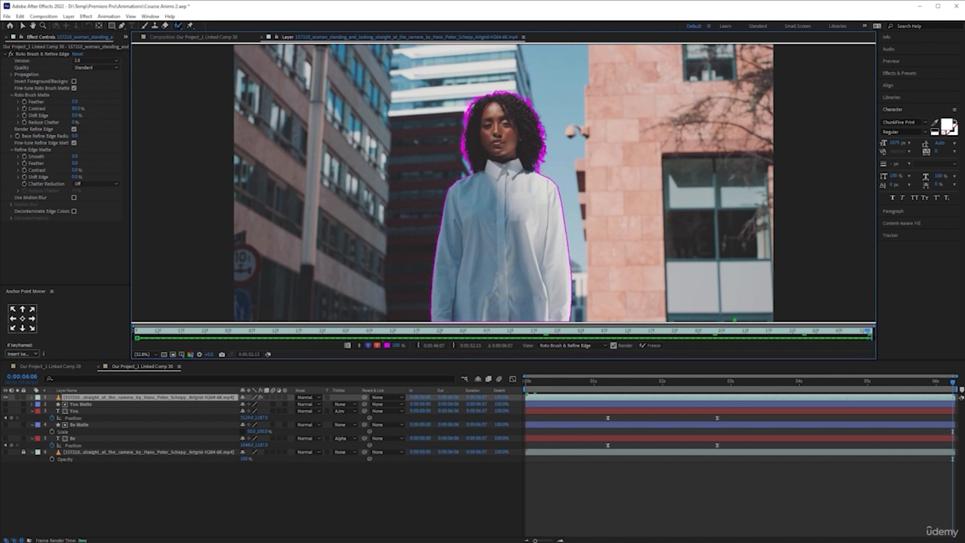
- Freeze the Roto Brush & Refine Edge propagation, return to the composition view and unlock the background footage layer
click(651, 346)
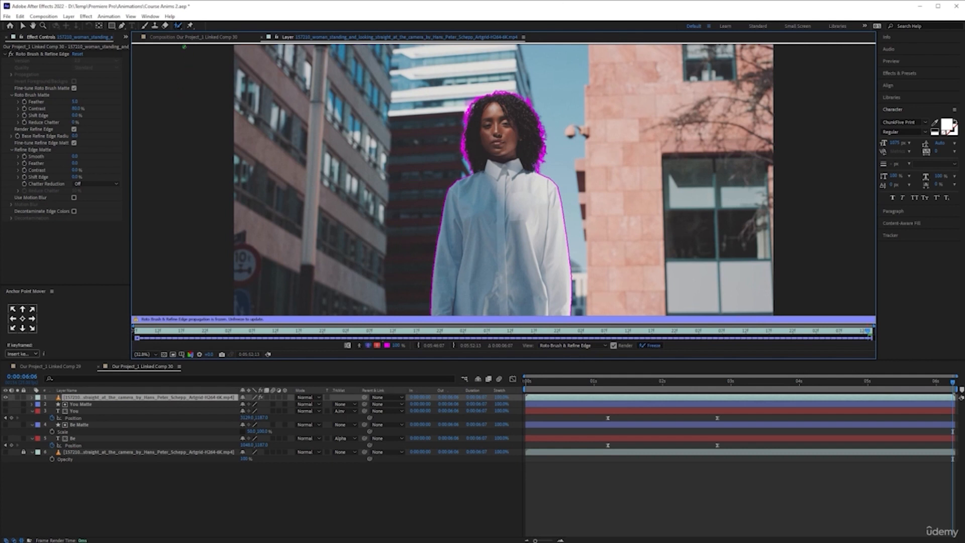
click(183, 38)
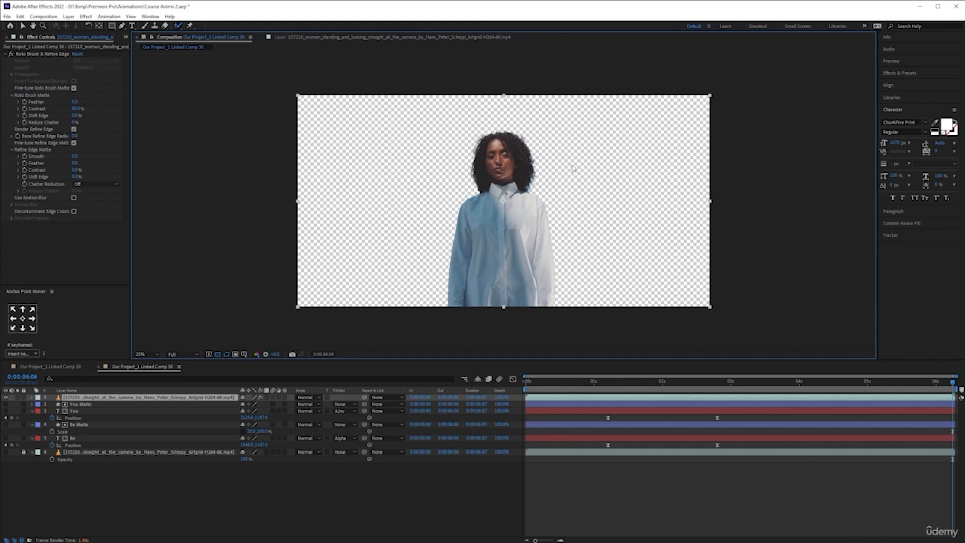
click(24, 452)
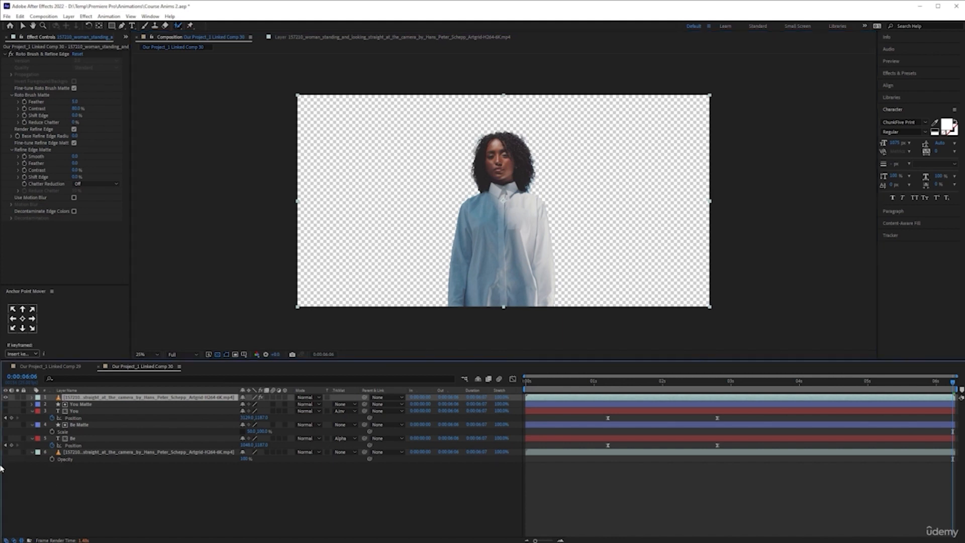
- Compare the cutout with the background footage shown and hidden, and preview it on transparency from the start to 0:00:02:06
click(5, 452)
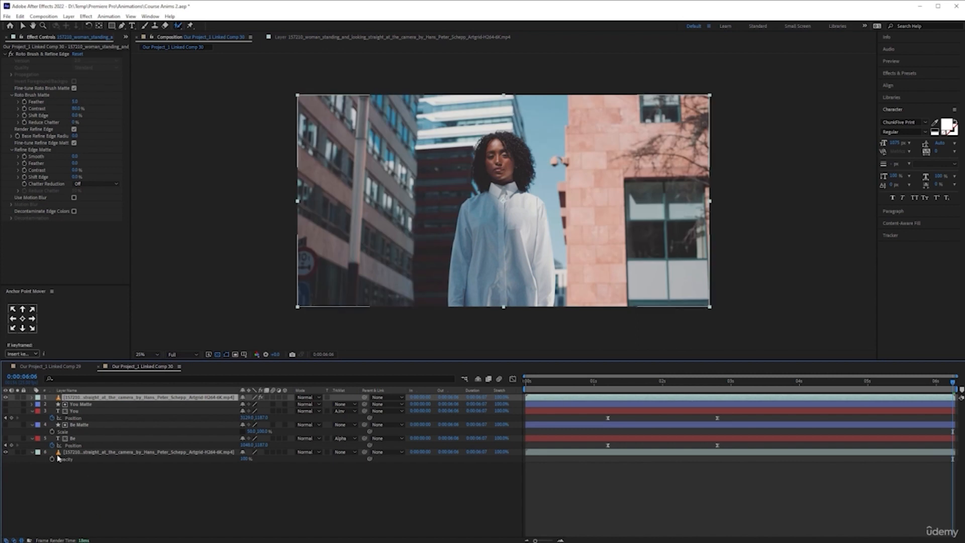
click(5, 452)
drag(537, 380, 526, 380)
key(space)
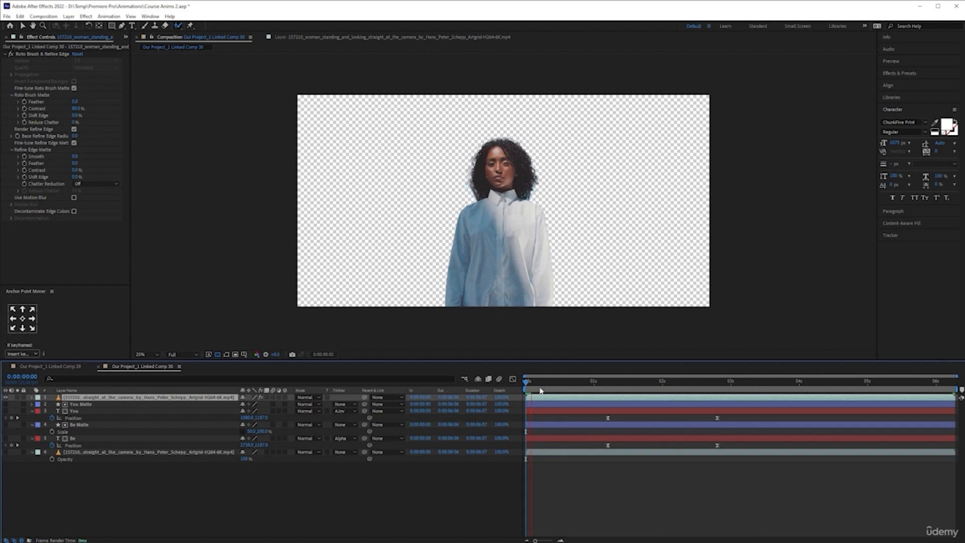
key(space)
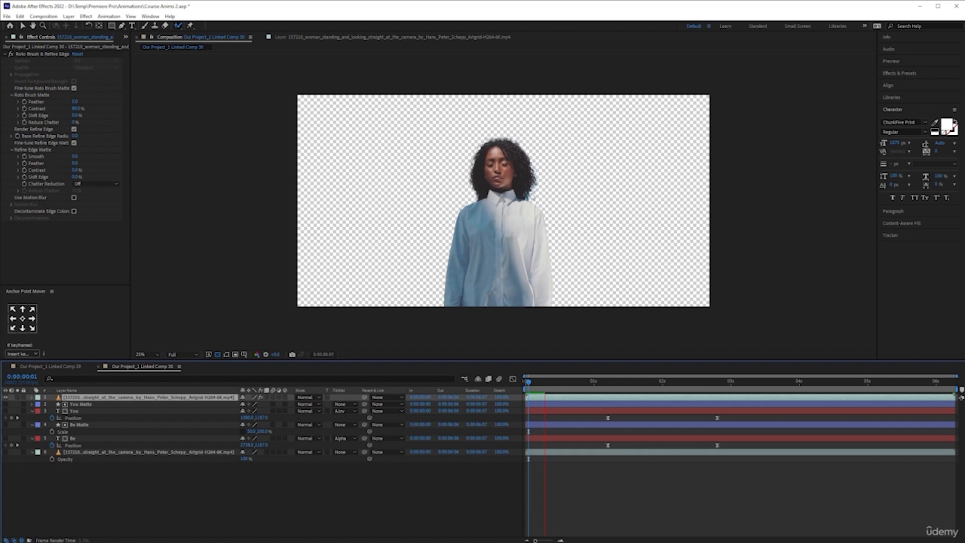
click(603, 382)
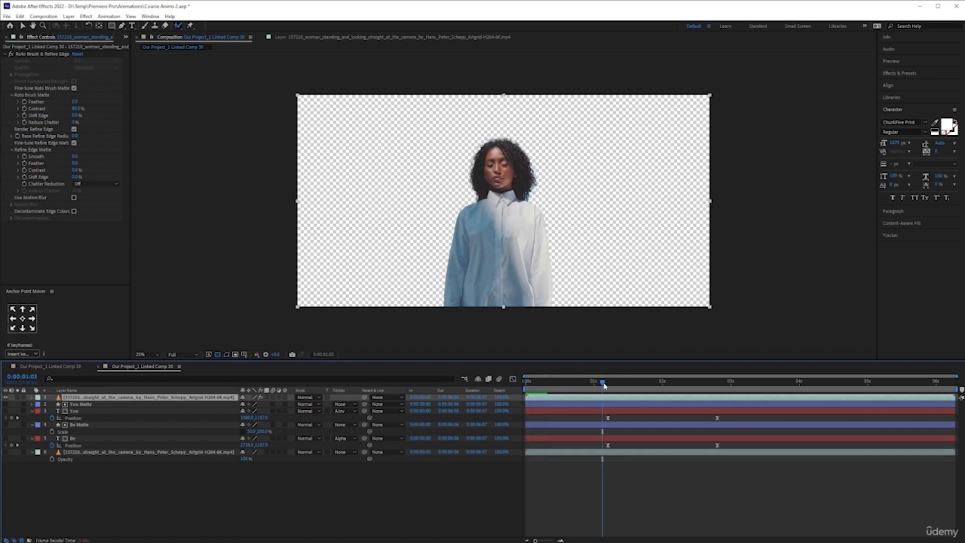
drag(605, 385, 627, 385)
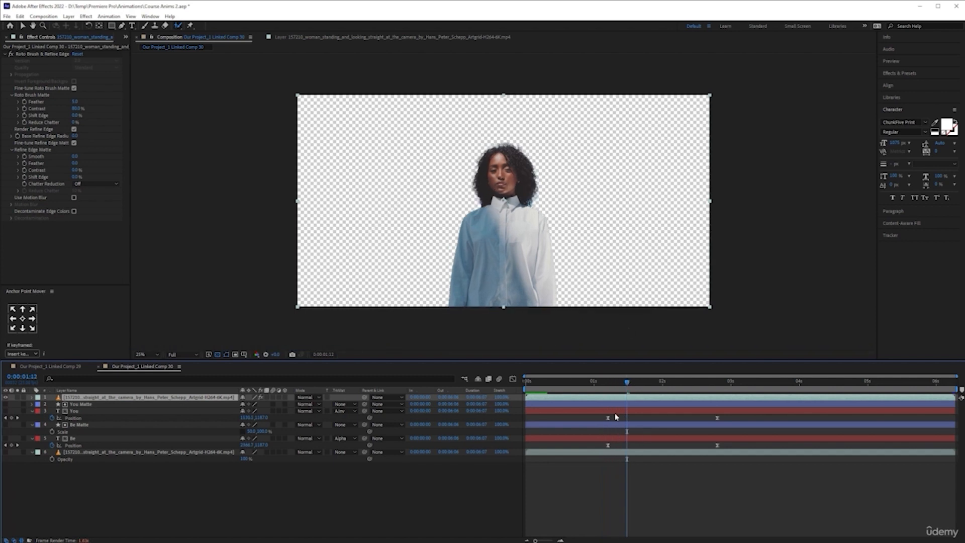
click(660, 386)
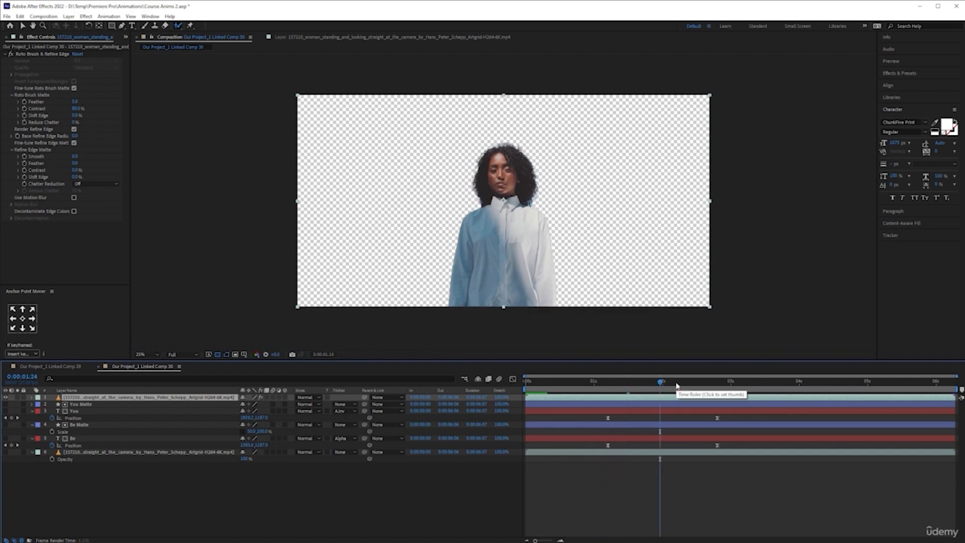
click(679, 385)
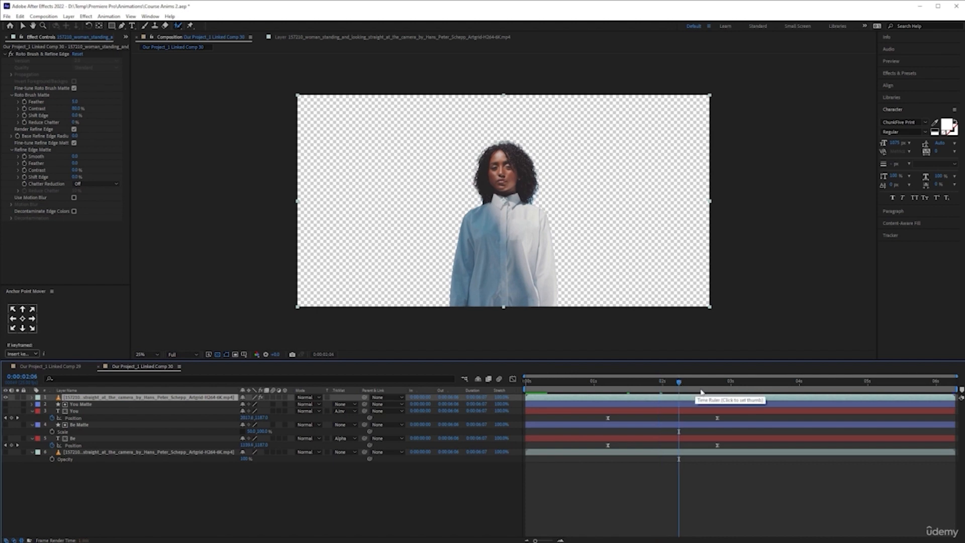
- Make the You and Be text layers visible and check the title behind the woman up to 0:00:02:19
click(6, 411)
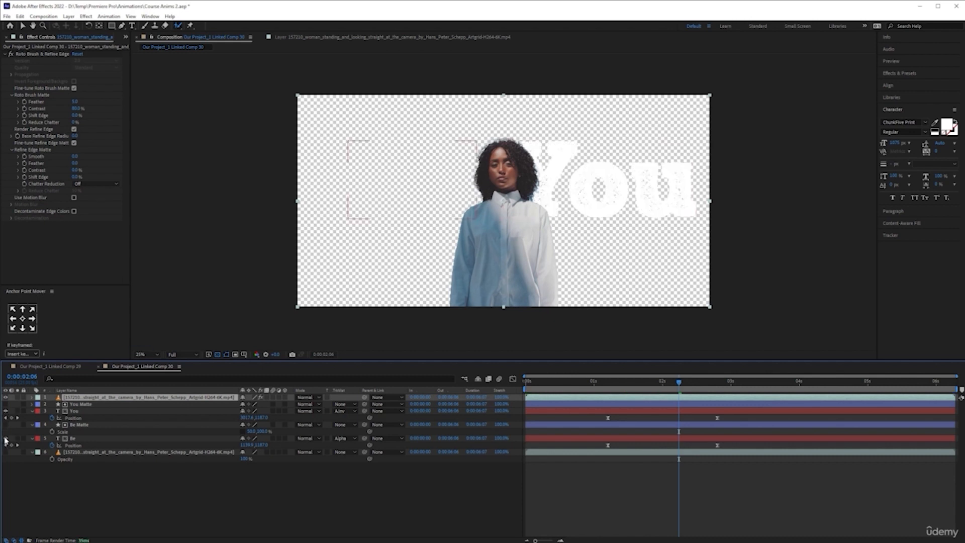
click(5, 439)
drag(684, 384, 715, 384)
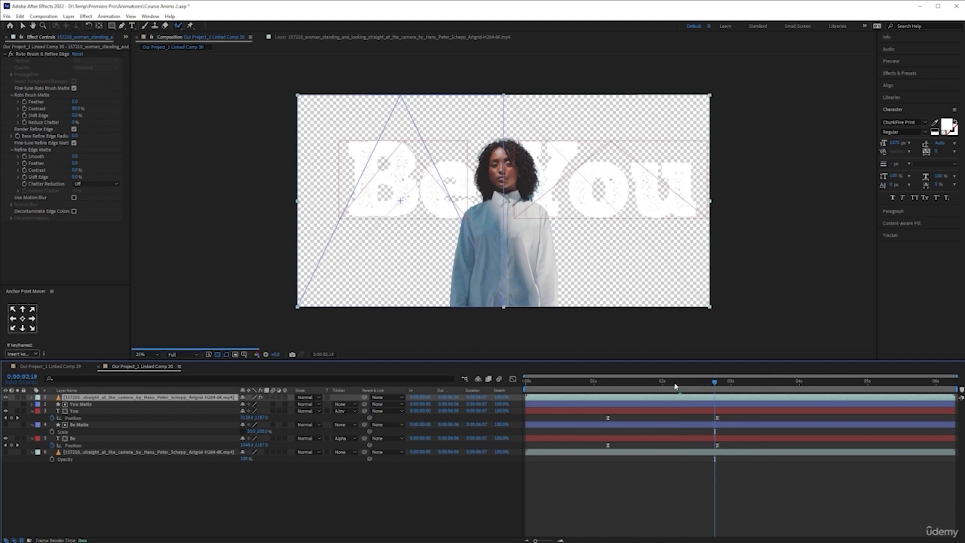
click(588, 391)
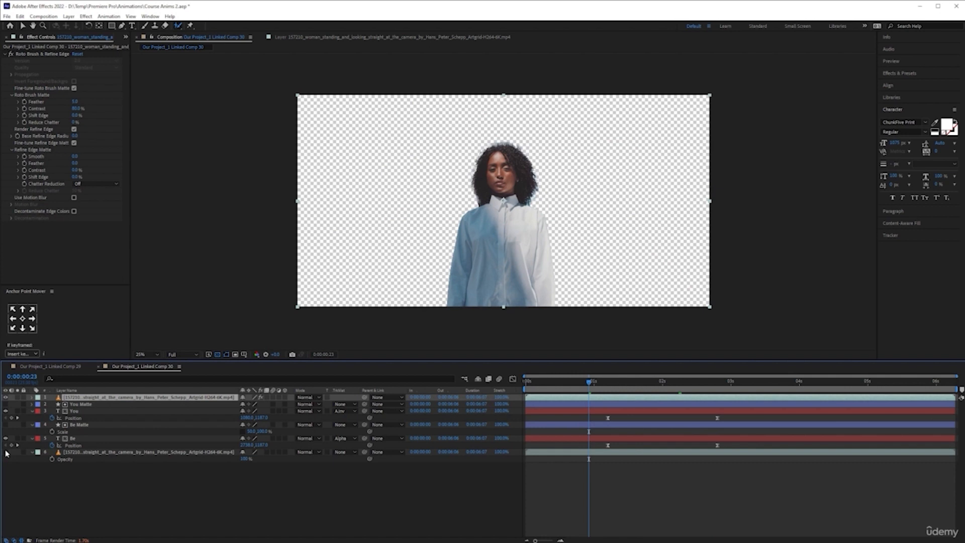
- Make the background footage layer visible and play the composition from the start
click(5, 452)
key(Home)
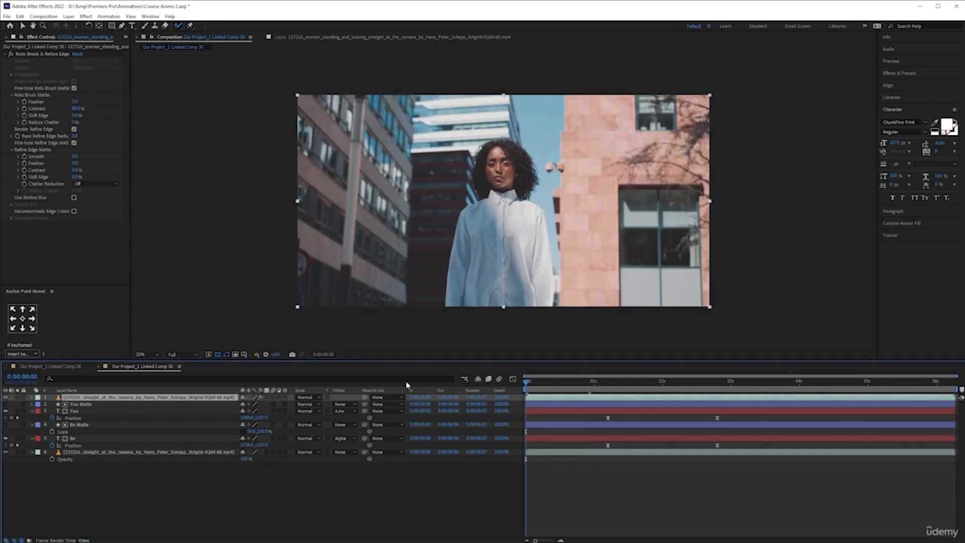
key(space)
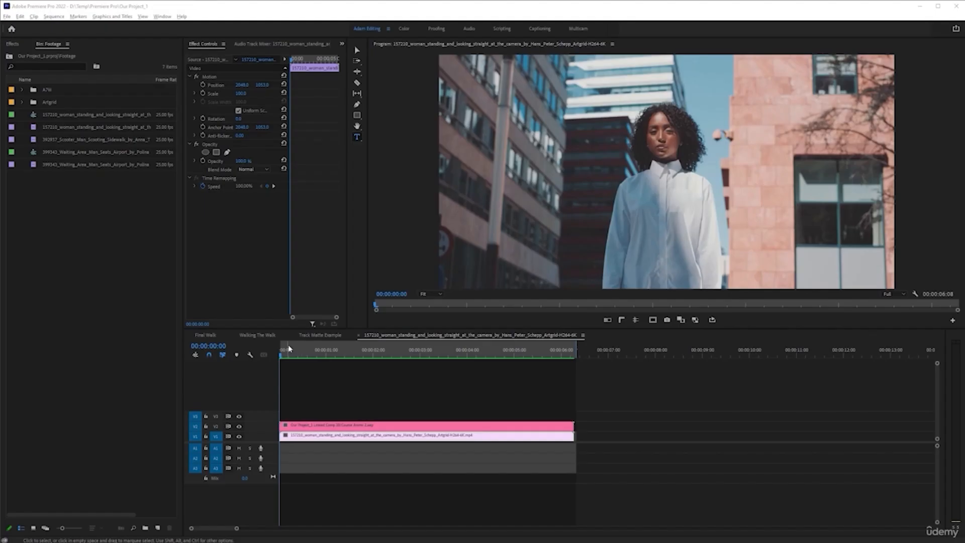
- Play the sequence with the linked composition in Premiere Pro, checking the Be You title animation behind the woman
click(281, 357)
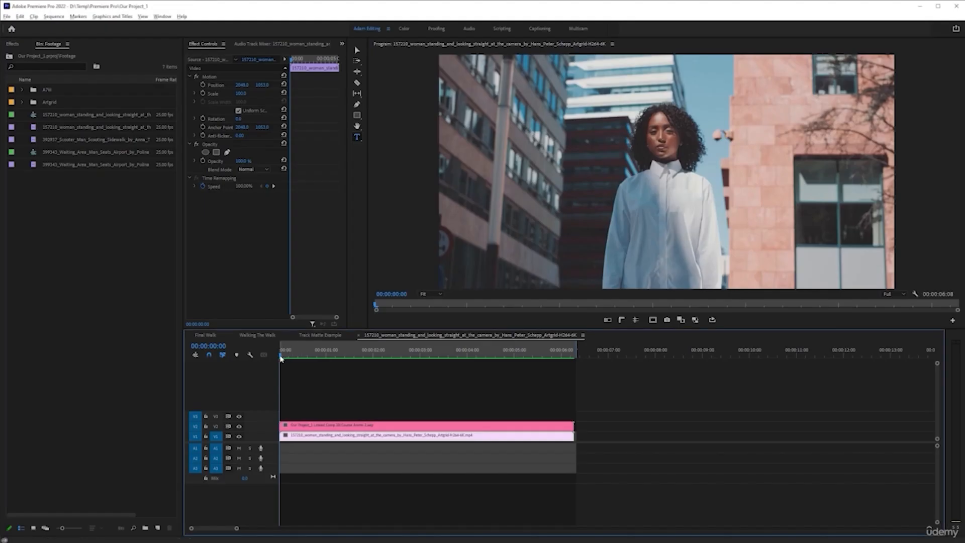
key(space)
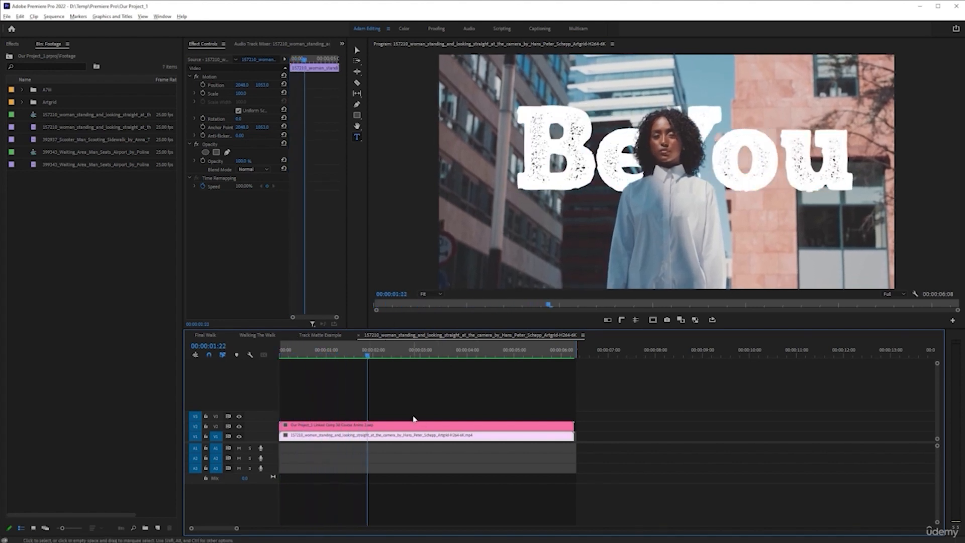
key(space)
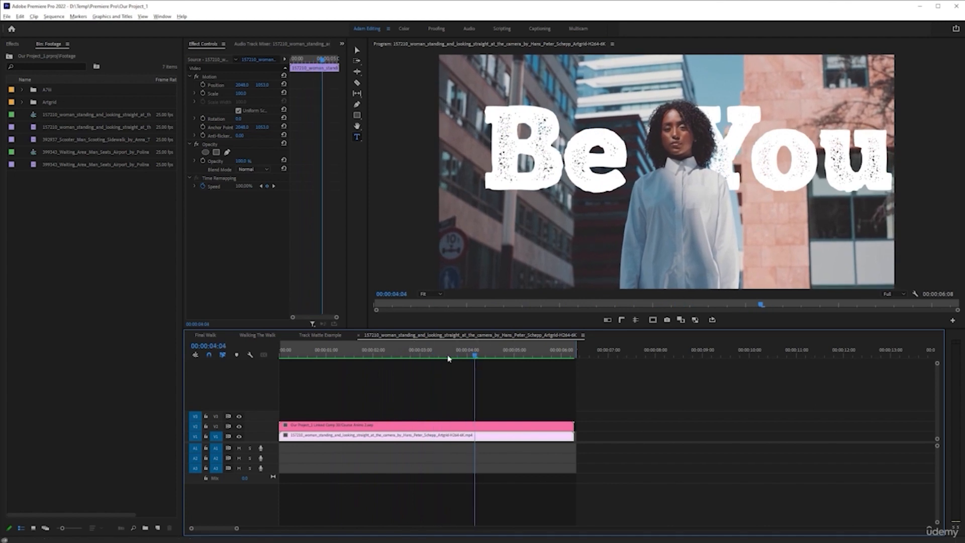
click(343, 356)
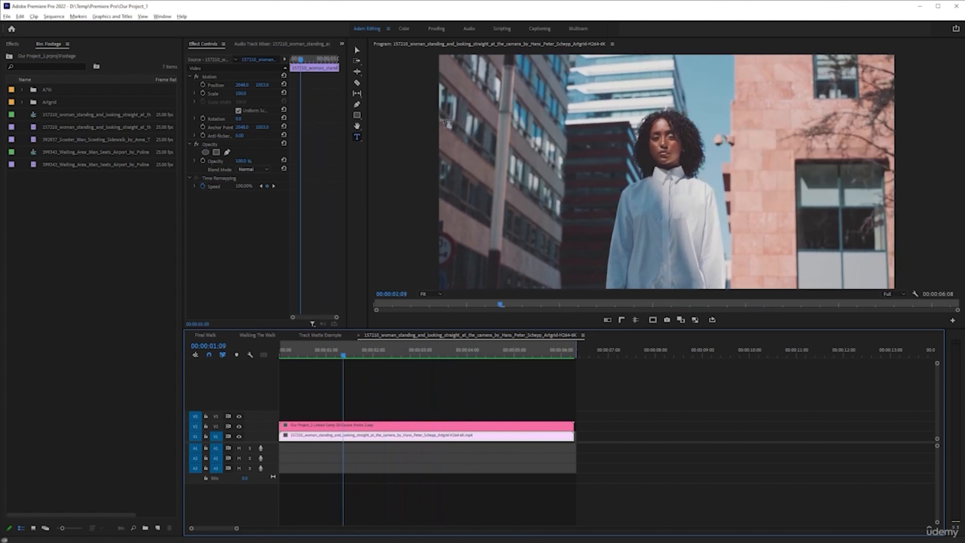
click(357, 51)
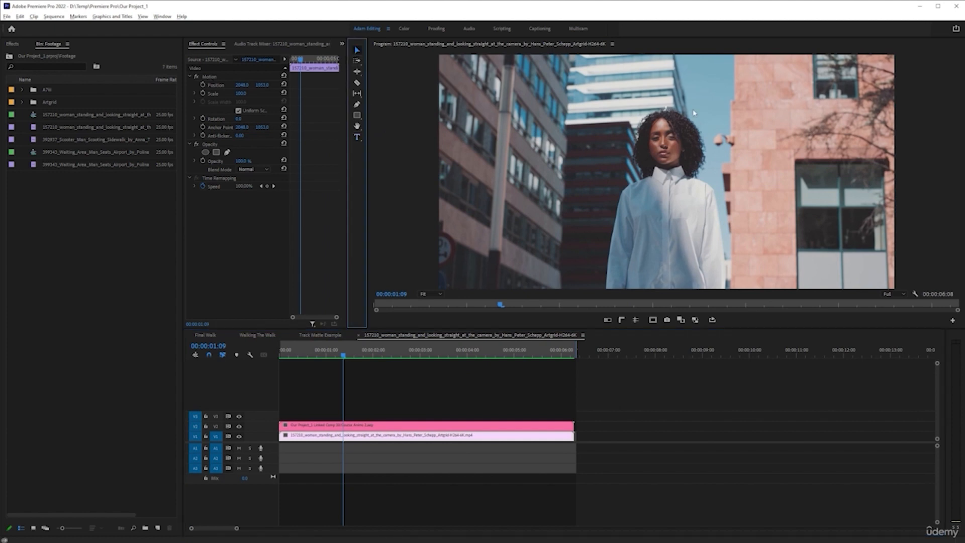
key(space)
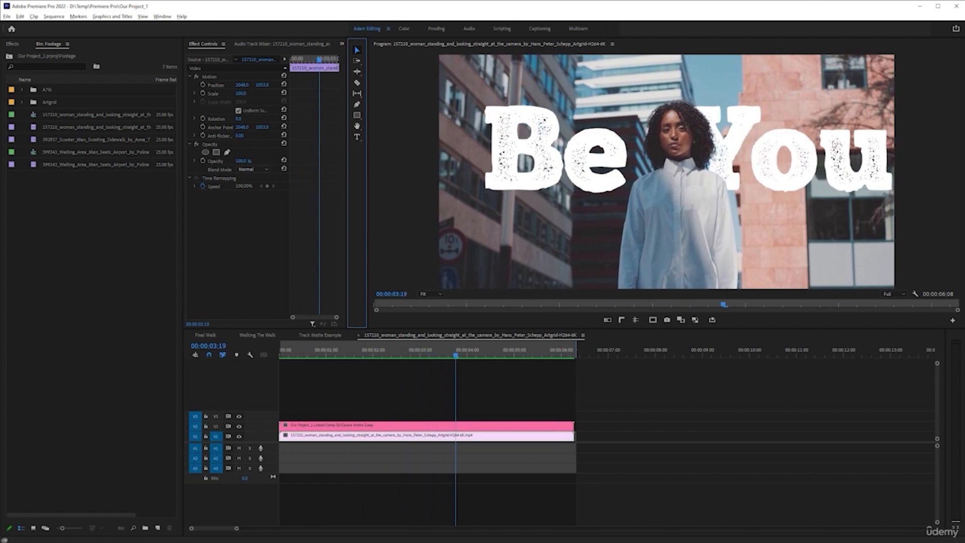
key(space)
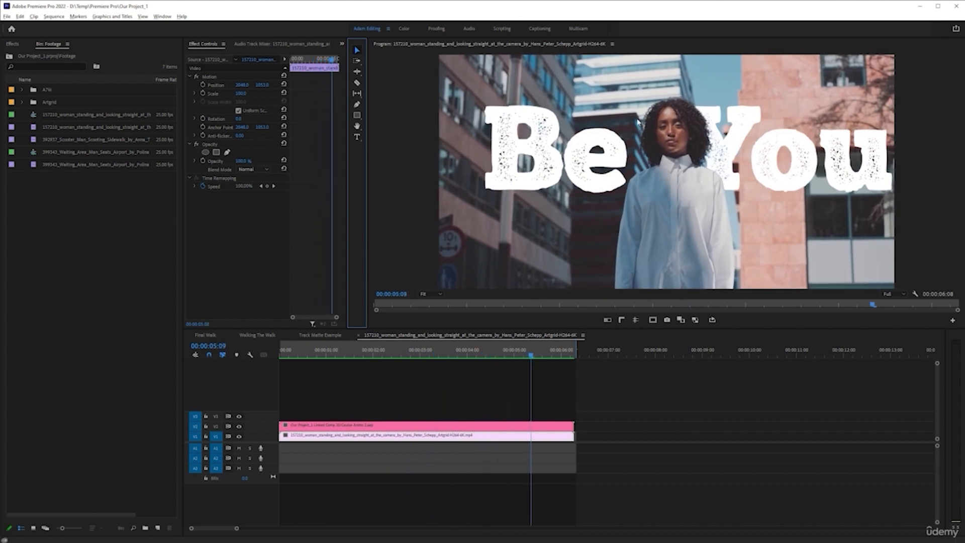
drag(536, 357, 411, 357)
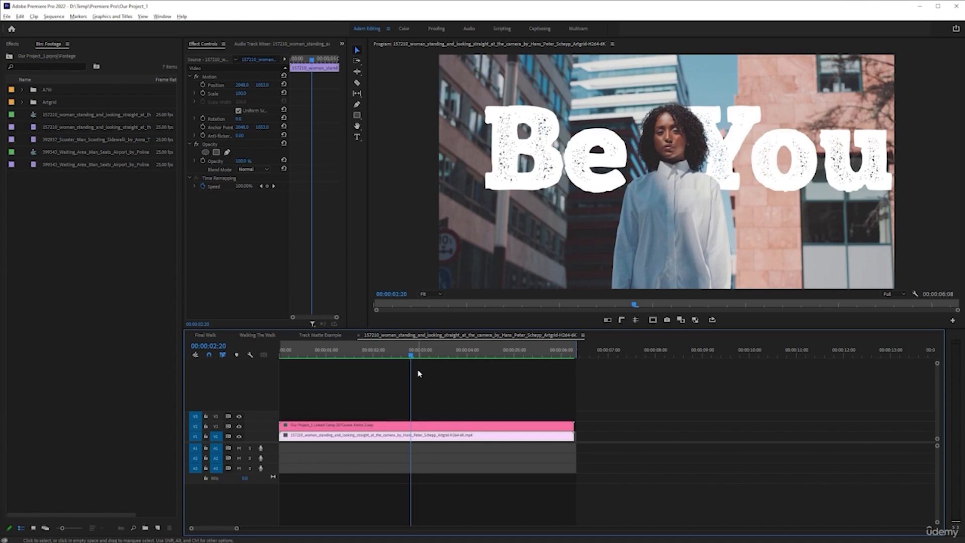
- Disable the stock footage clip beneath the linked composition in Premiere Pro to inspect the composite, and enable it again
key(alt+Tab)
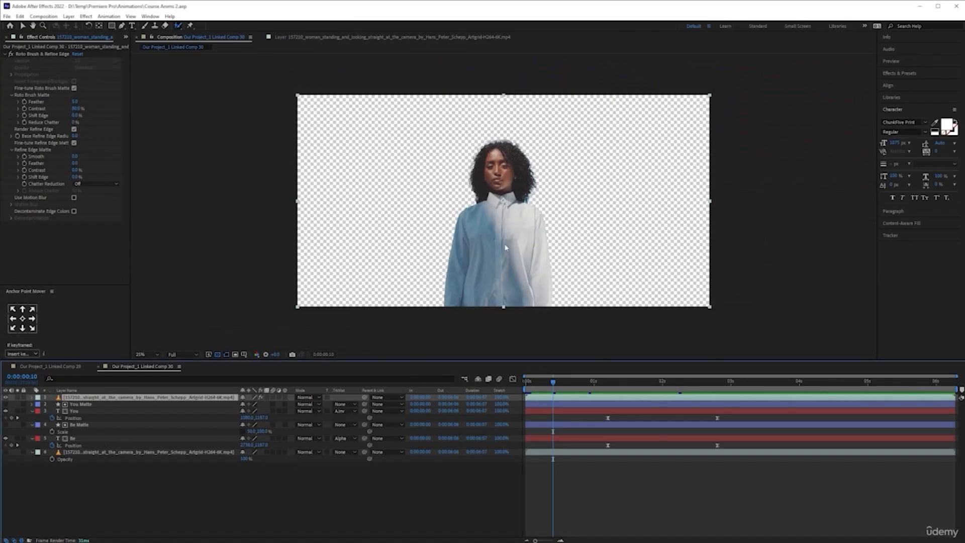
key(alt+Tab)
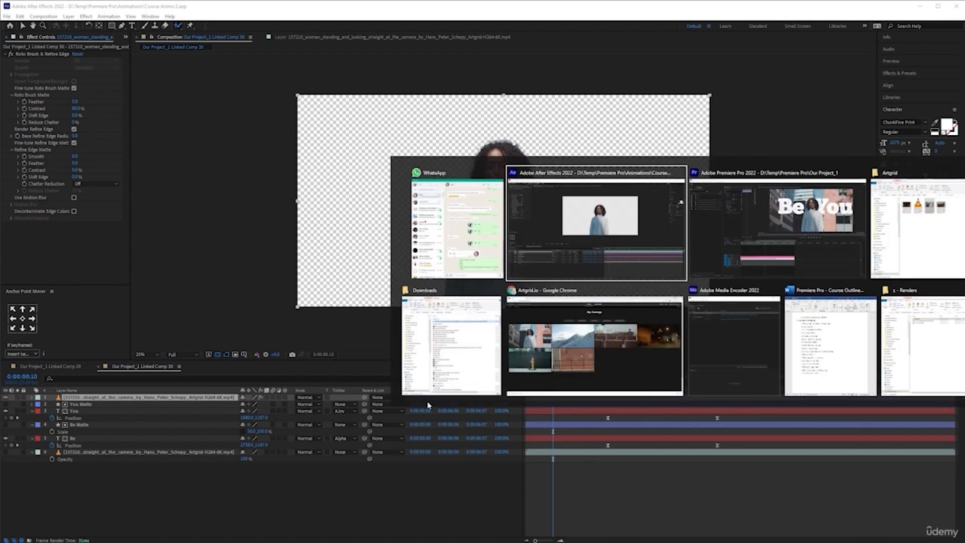
key(alt+Tab)
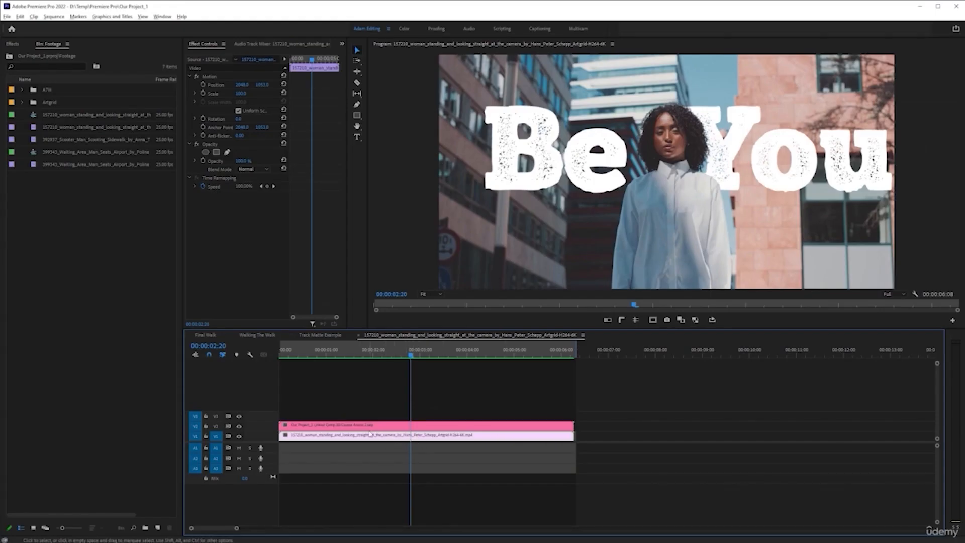
key(shift+e)
key(shift+e)
key(shift+e)
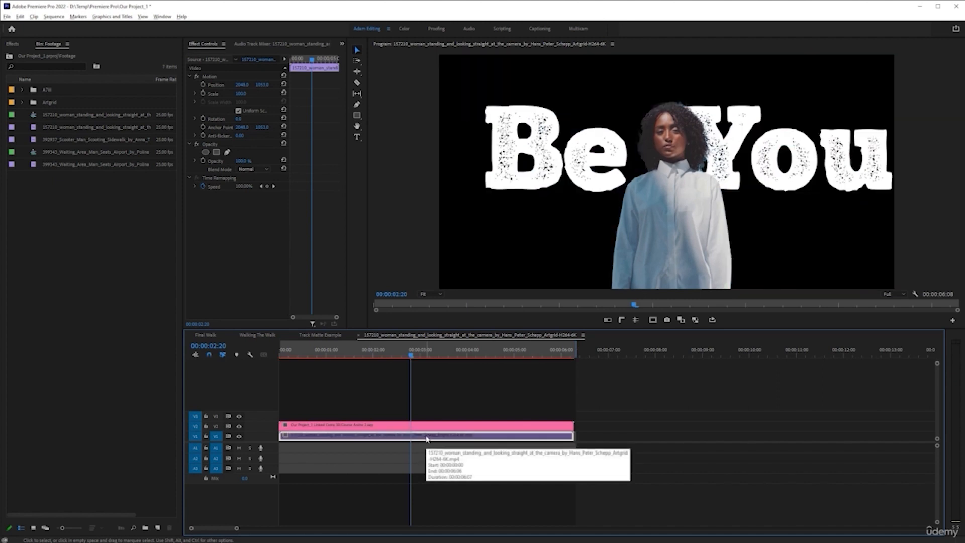
key(shift+e)
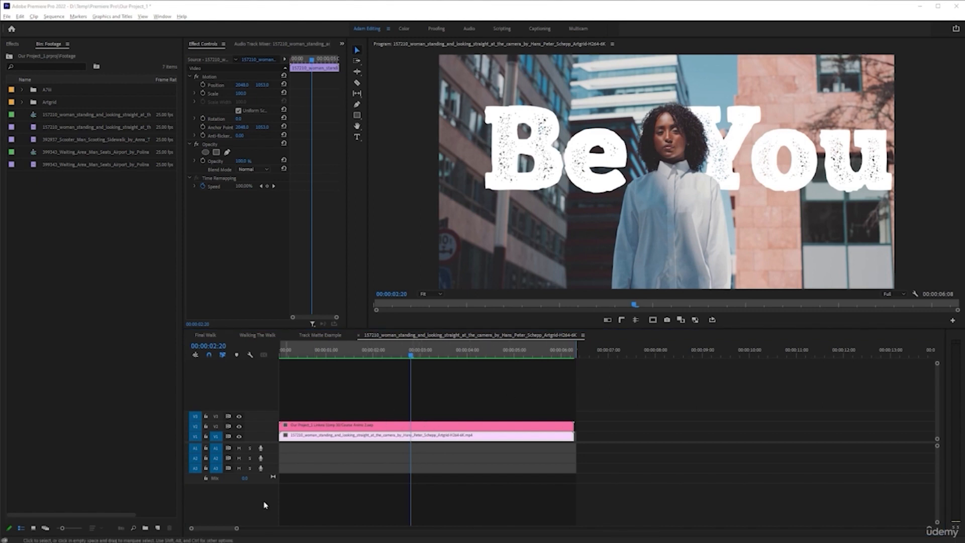
- Switch to After Effects, show the background footage layer and hide the cutout, You and Be layers
key(alt+Tab)
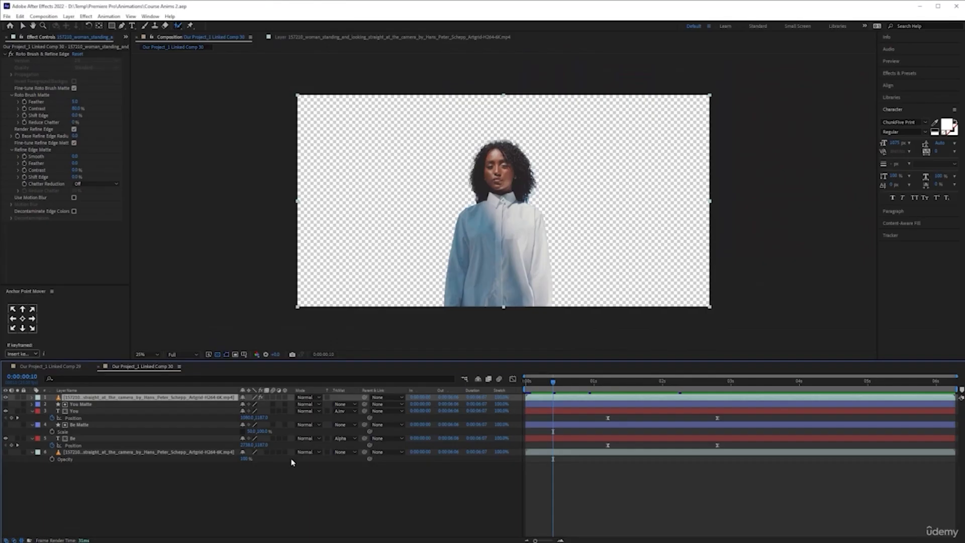
click(5, 452)
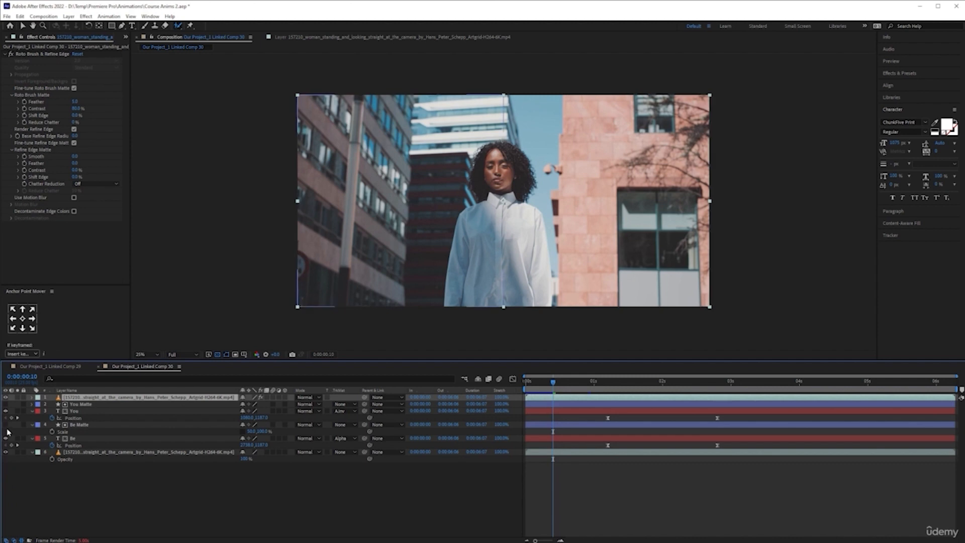
click(6, 397)
click(5, 410)
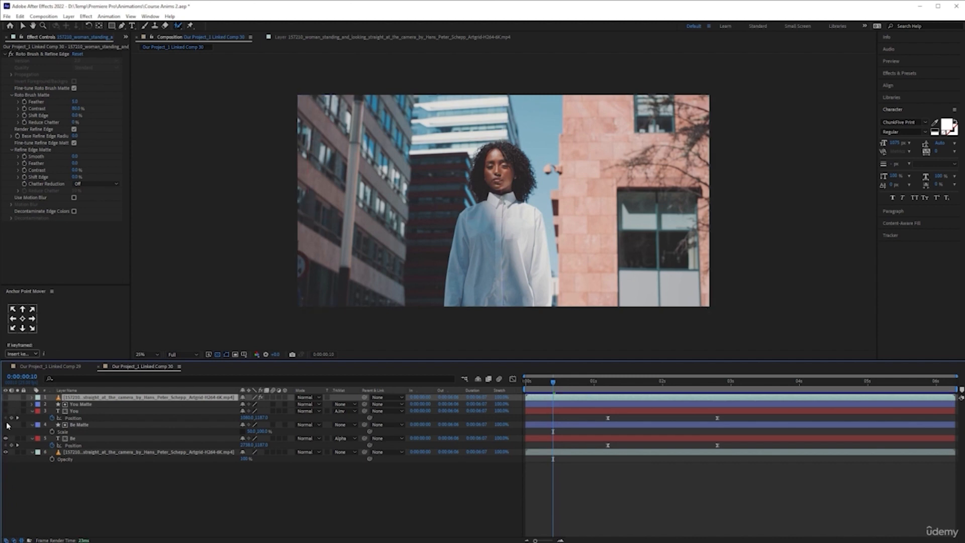
click(6, 438)
click(382, 511)
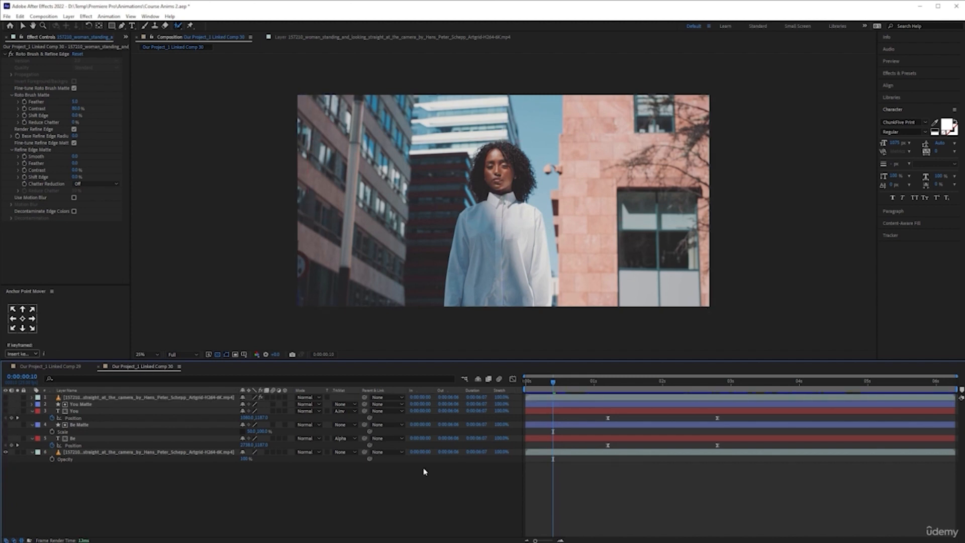
- Examine the camera movement in the plain background footage between 0:00:02:03 and 0:00:01:04
drag(685, 387, 585, 386)
key(space)
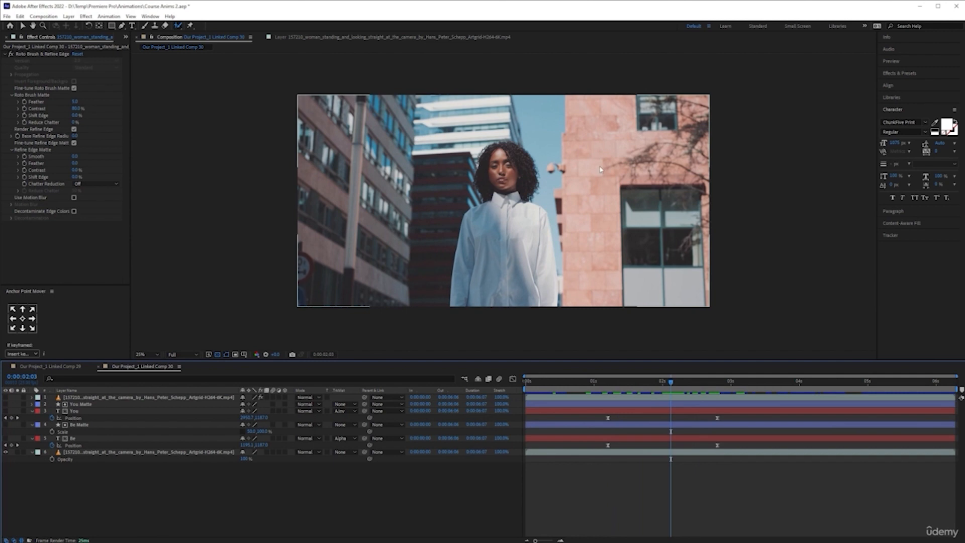
drag(674, 383, 641, 385)
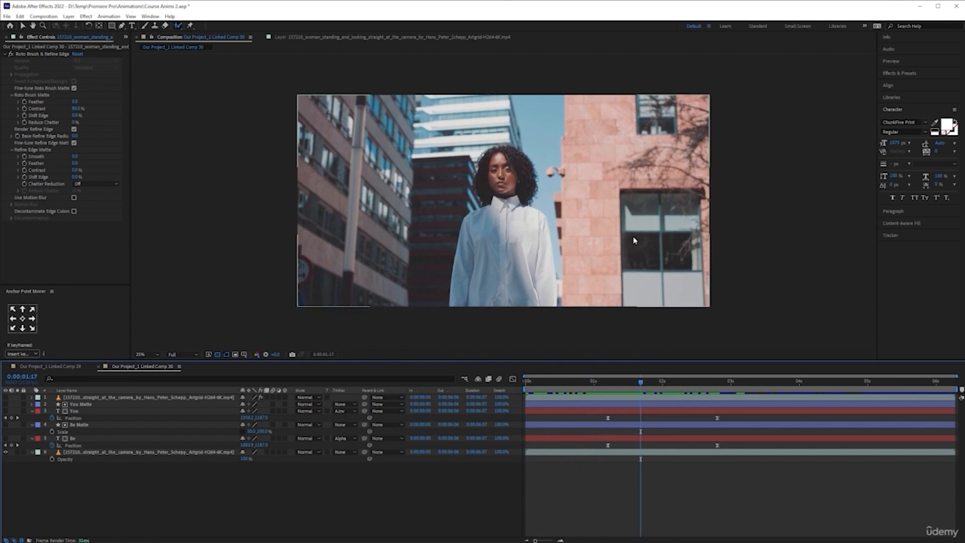
drag(641, 383, 606, 375)
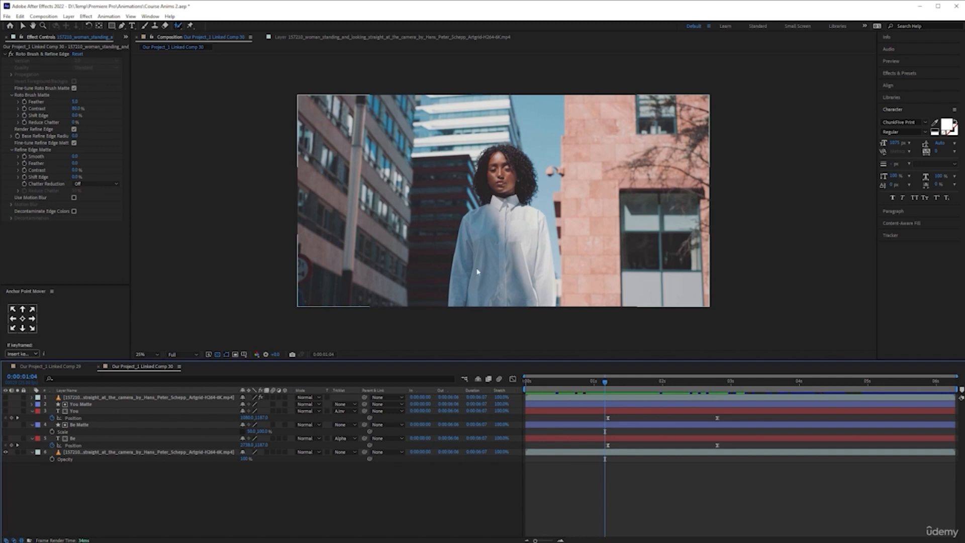
- Add a null object to the linked composition
right_click(216, 478)
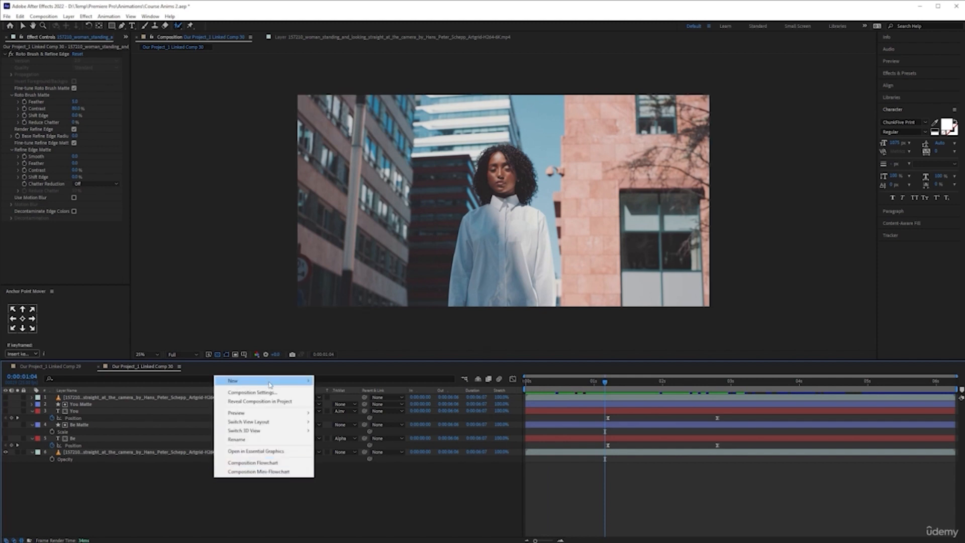
mouse_move(270, 383)
click(342, 427)
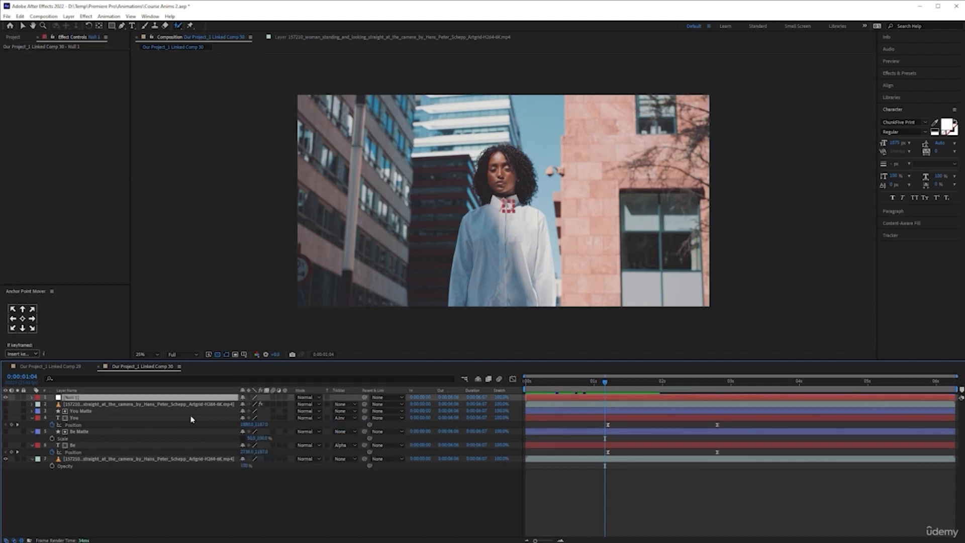
- Center the null object's anchor point and align the null horizontally and vertically to the center of the composition
click(32, 328)
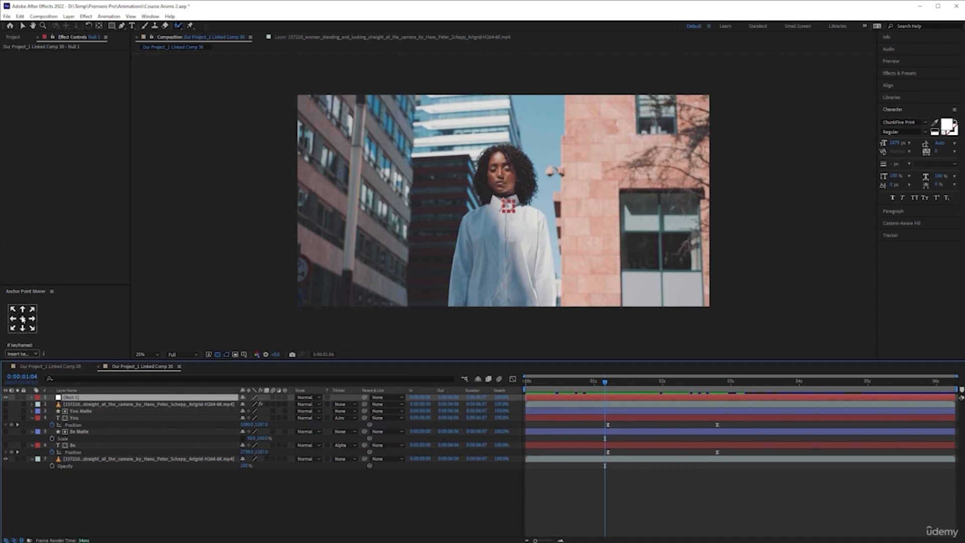
click(889, 86)
click(899, 105)
click(940, 105)
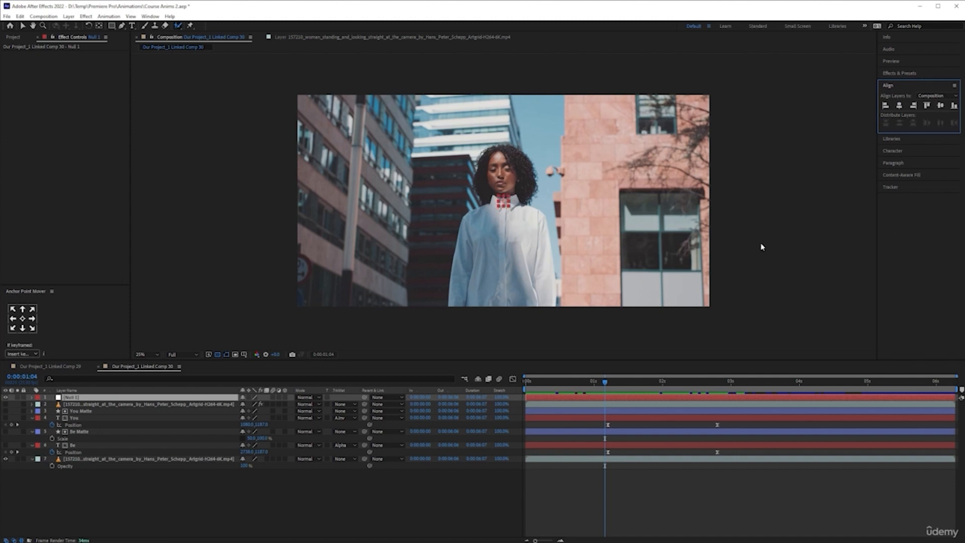
right_click(82, 399)
click(109, 490)
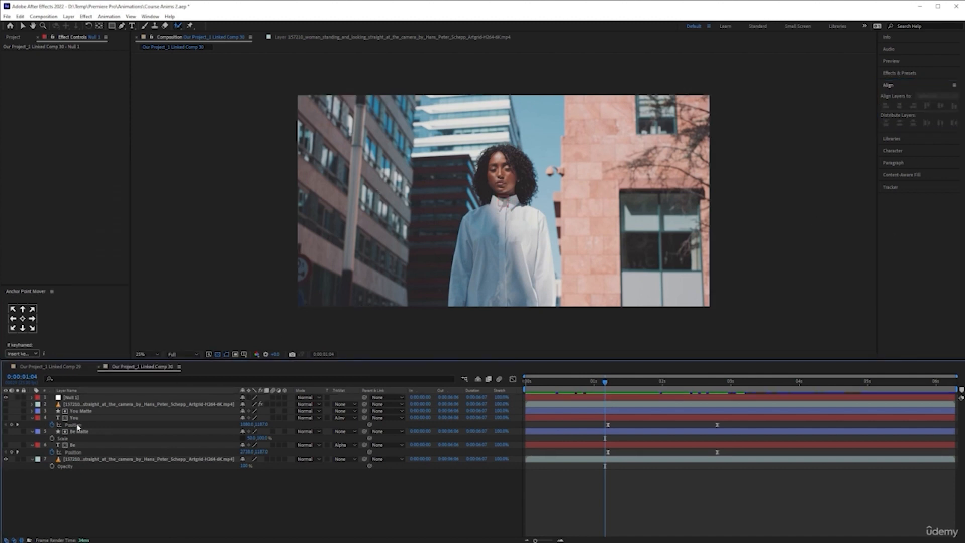
- Start motion tracking on the background footage layer and switch to the Selection tool
click(153, 459)
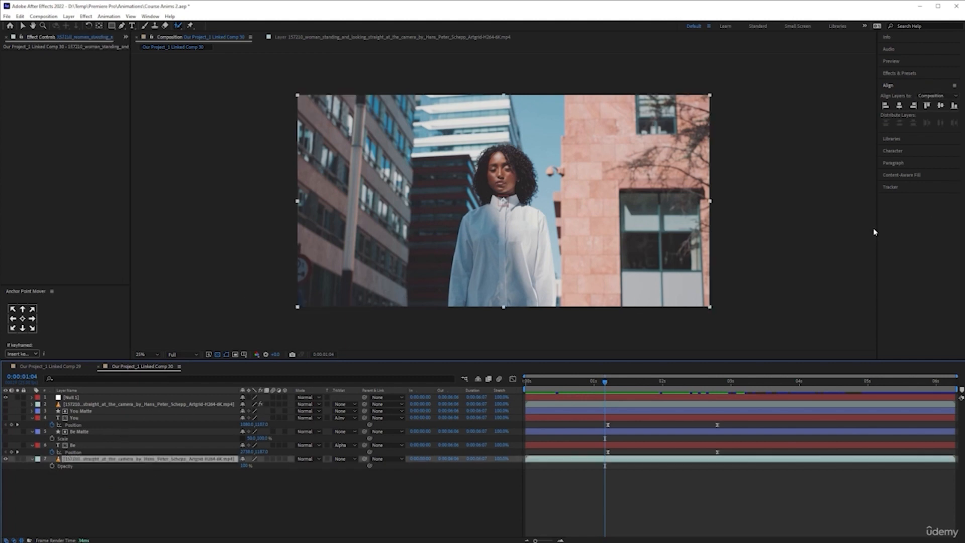
click(926, 188)
click(900, 169)
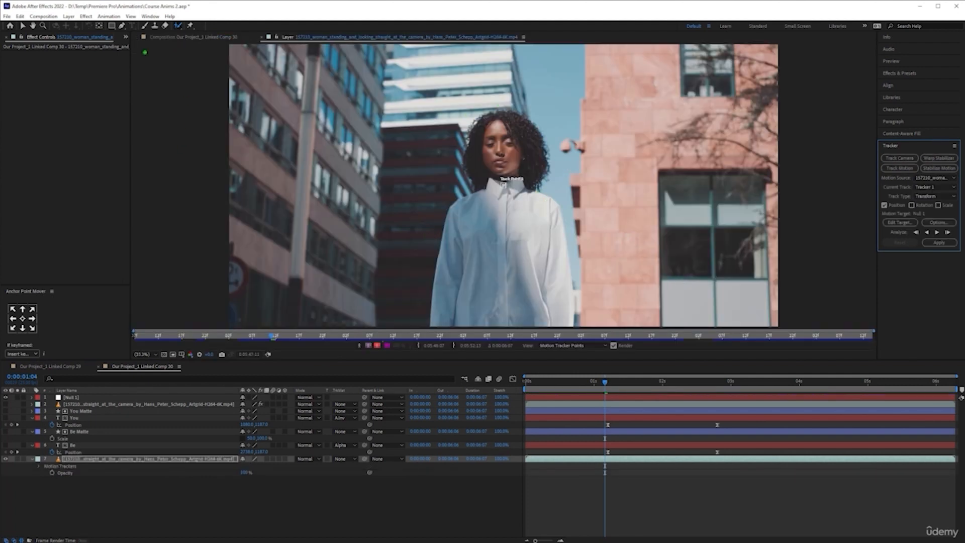
click(22, 25)
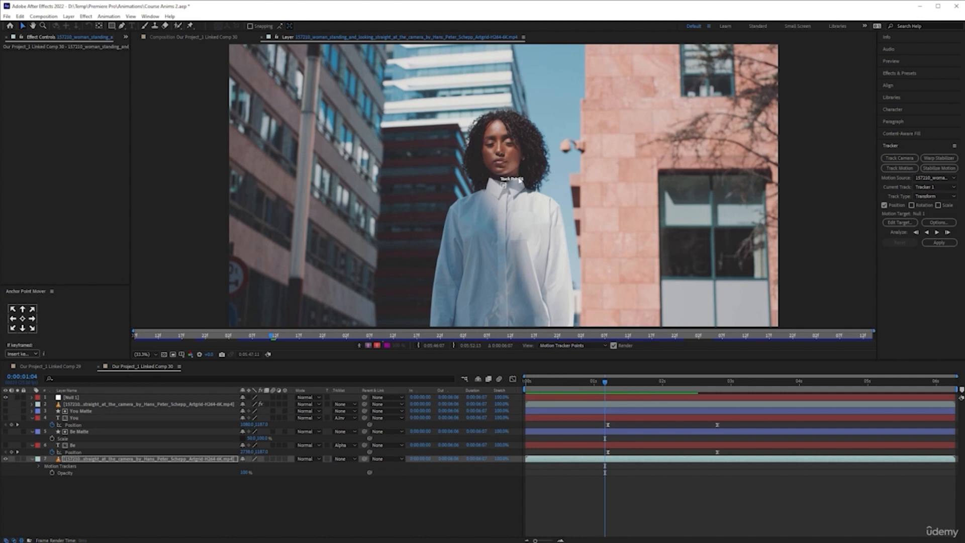
- Move the track point from the woman's collar to the pale reflection in the window of the pink building
click(503, 185)
drag(526, 200, 503, 187)
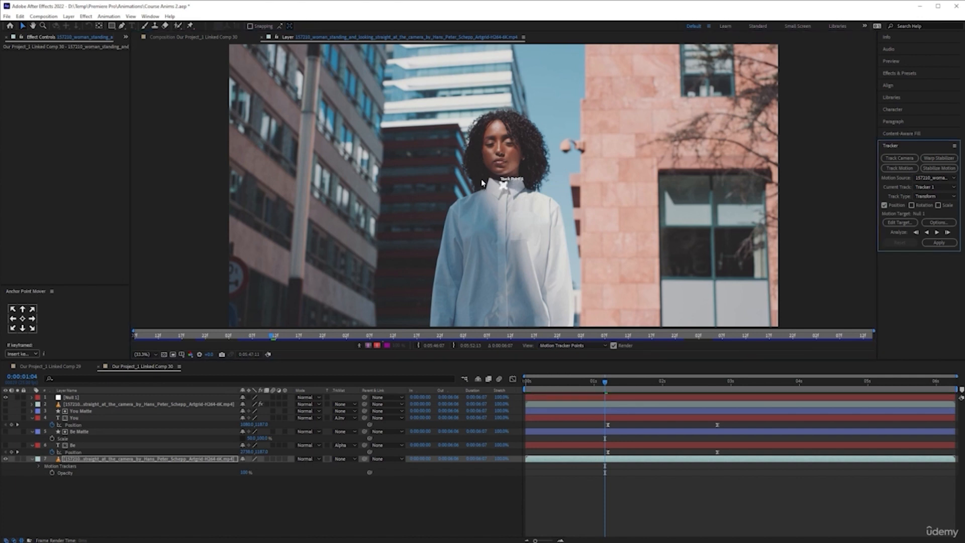
scroll(497, 184, up, 3)
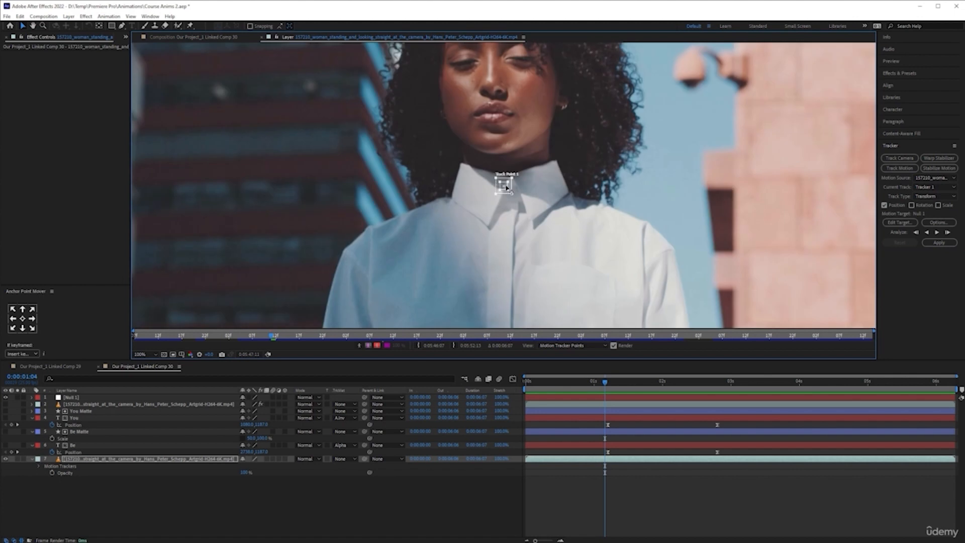
drag(506, 187, 817, 207)
key(space)
drag(792, 255, 424, 189)
click(462, 142)
drag(462, 142, 650, 176)
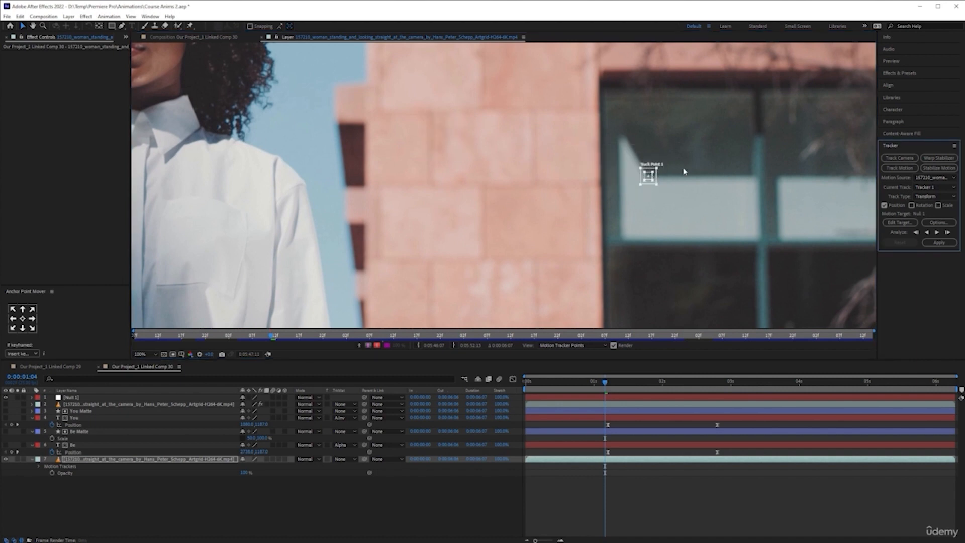
- Examine the woman's shirt and the building window in the footage to compare them as tracking areas
key(comma)
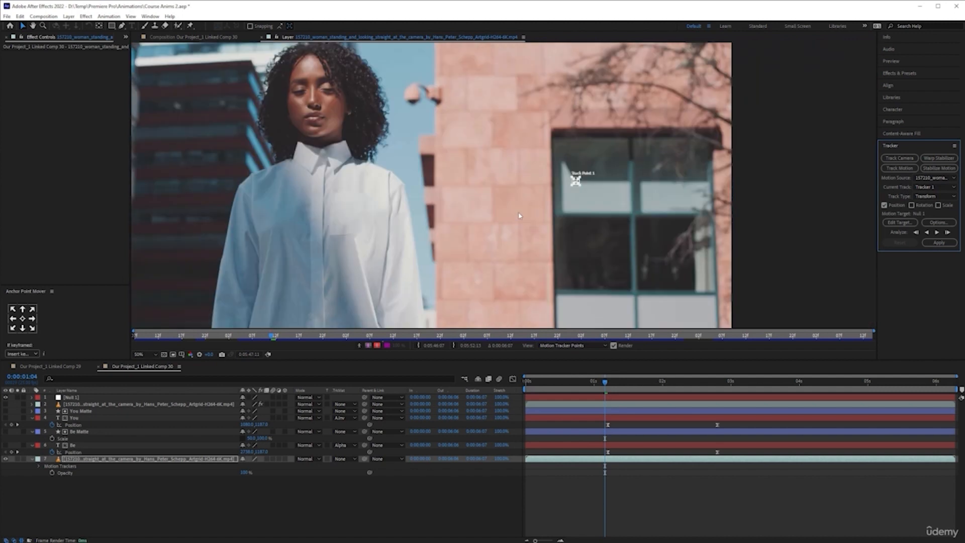
key(comma)
key(period)
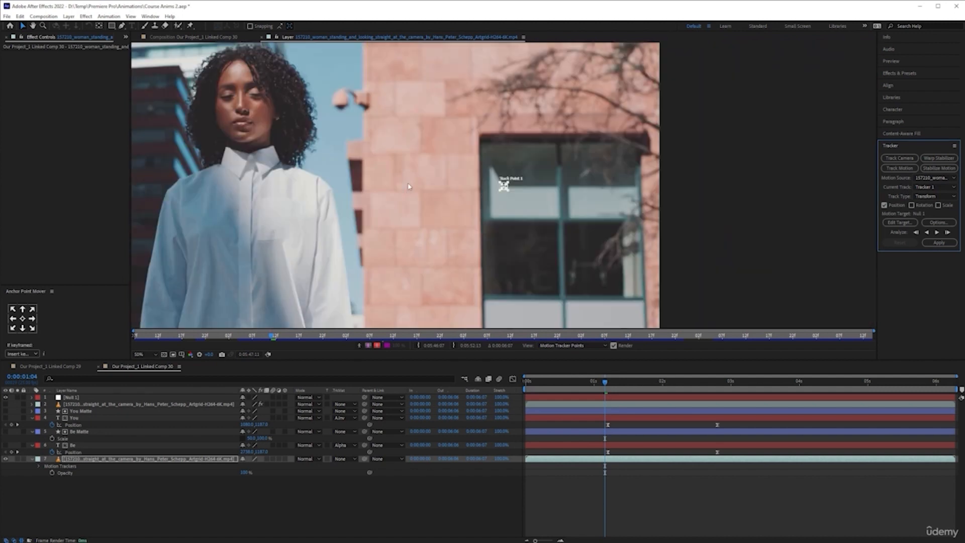
key(period)
drag(259, 190, 855, 232)
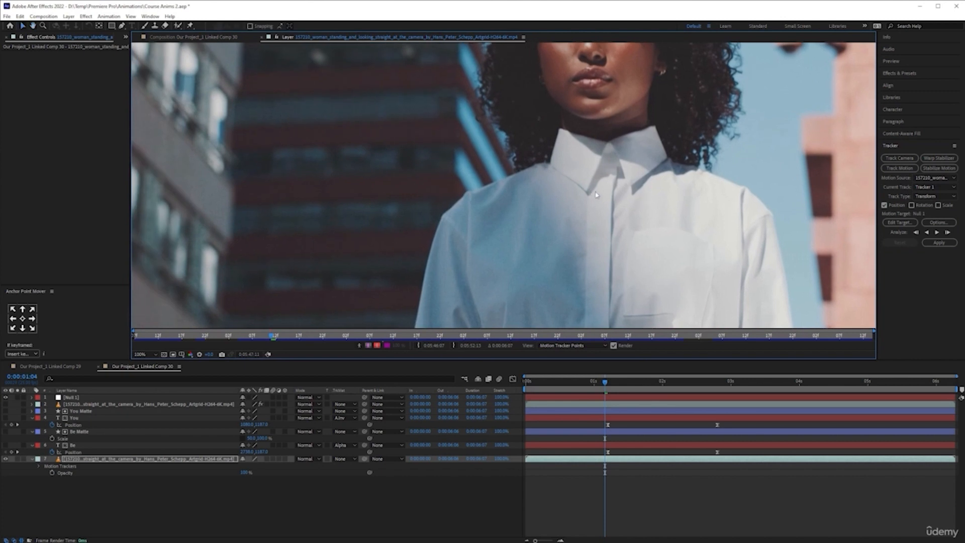
key(comma)
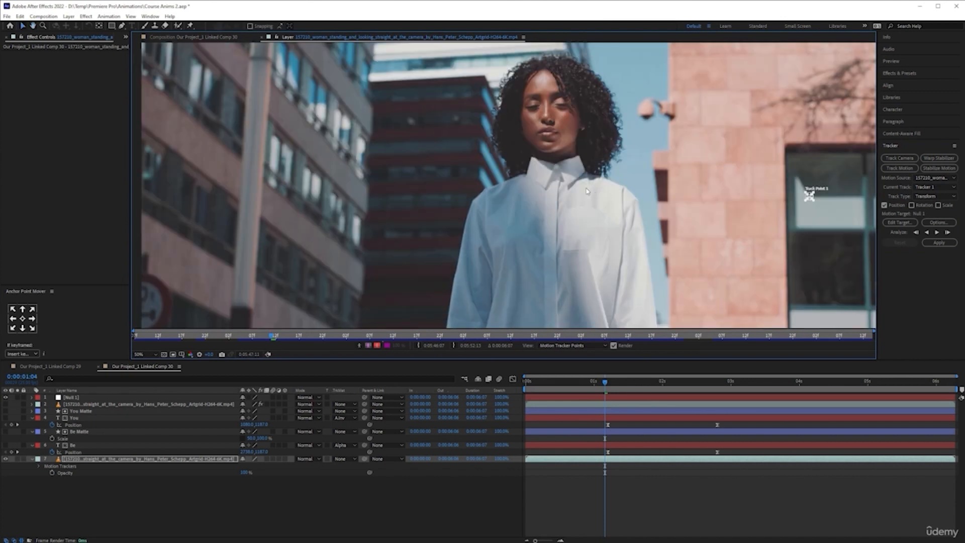
drag(735, 191, 557, 179)
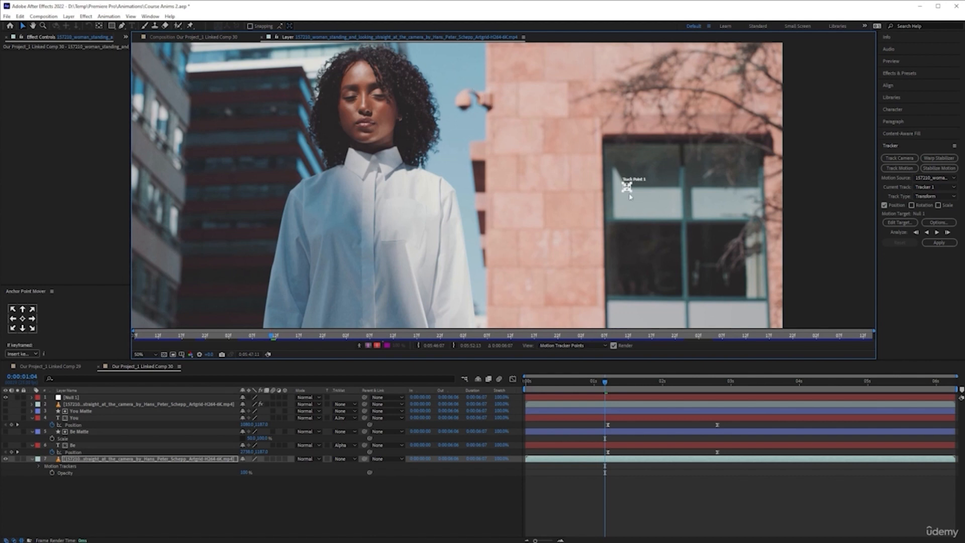
scroll(617, 196, up, 2)
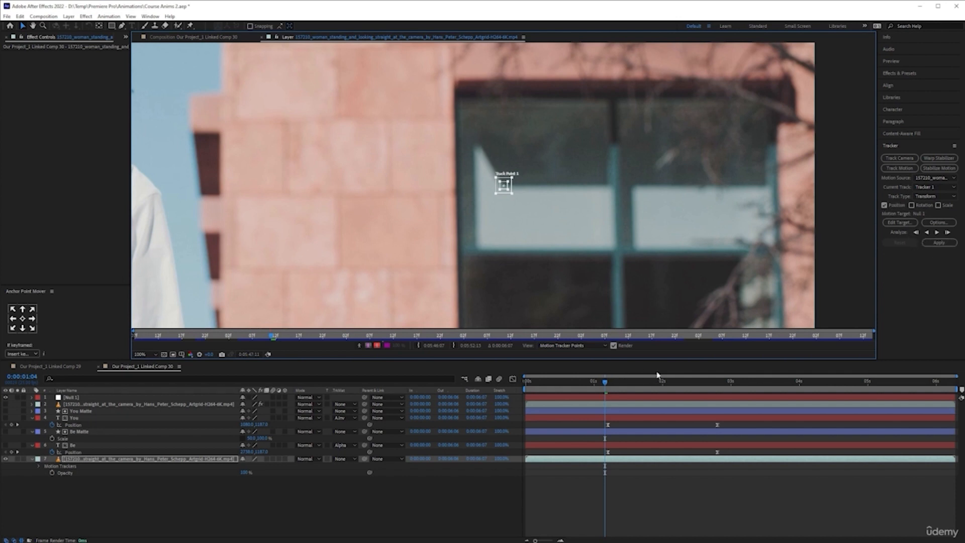
- Check the motion tracker options and enlarge the track point's feature and search regions over the window reflection
click(947, 224)
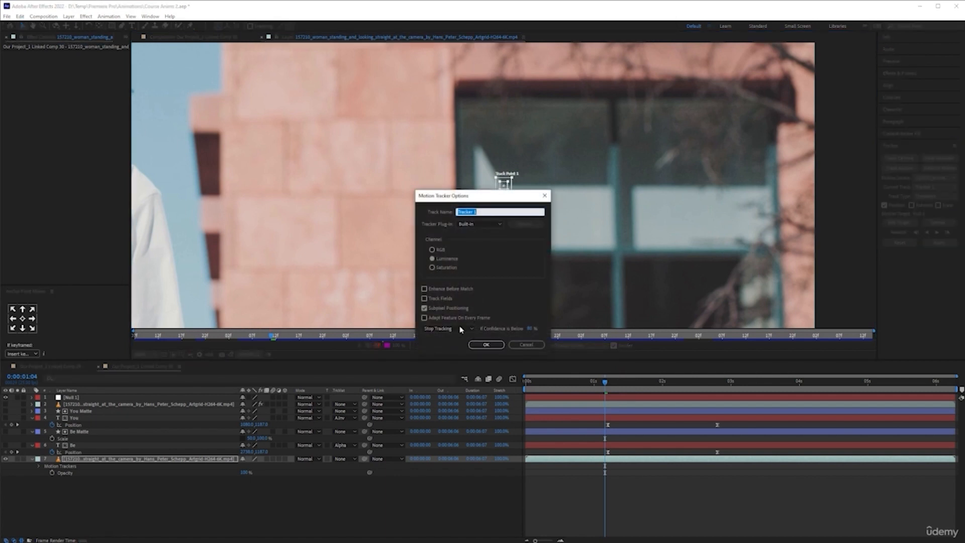
click(526, 345)
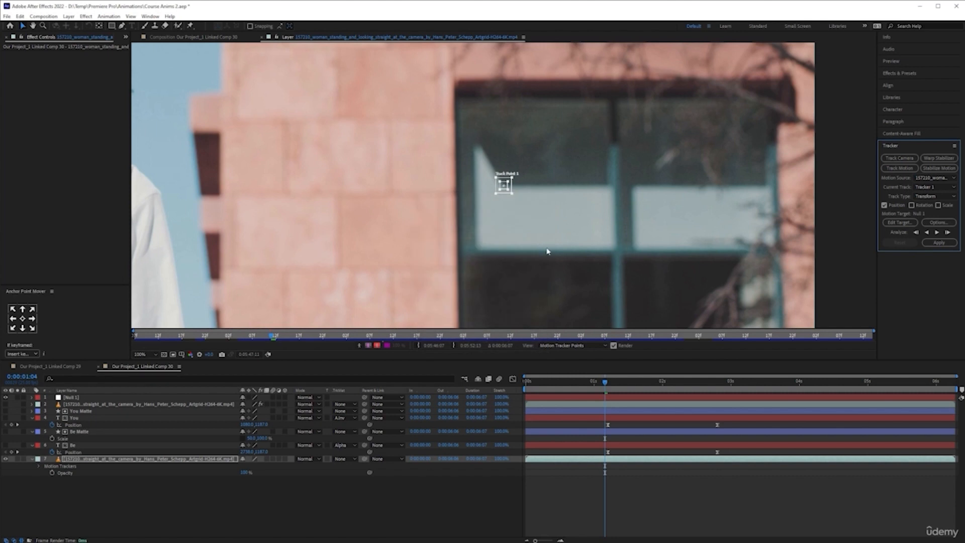
drag(513, 195, 510, 196)
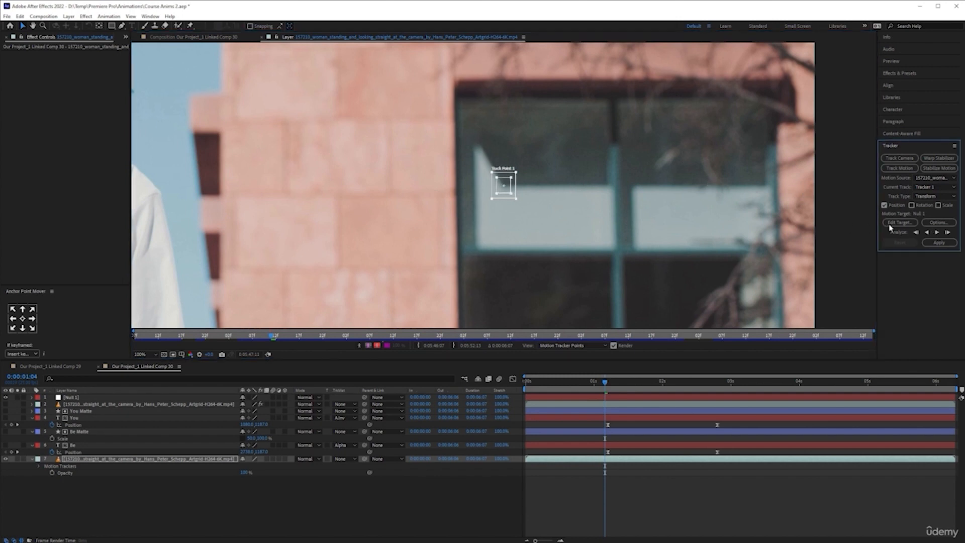
- Analyze the track backward from 0:00:01:04 to the start of the footage and reveal the tracker keyframes
click(927, 233)
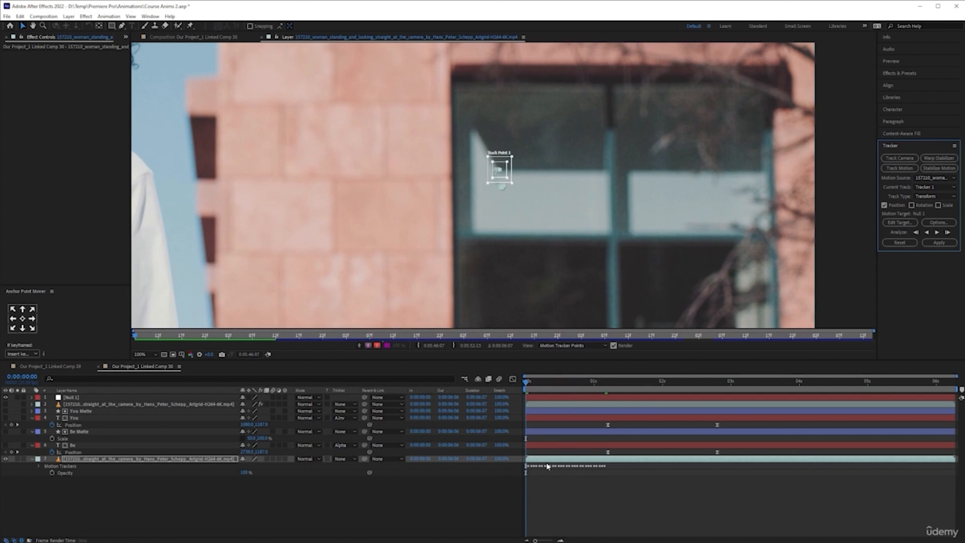
click(569, 462)
key(u)
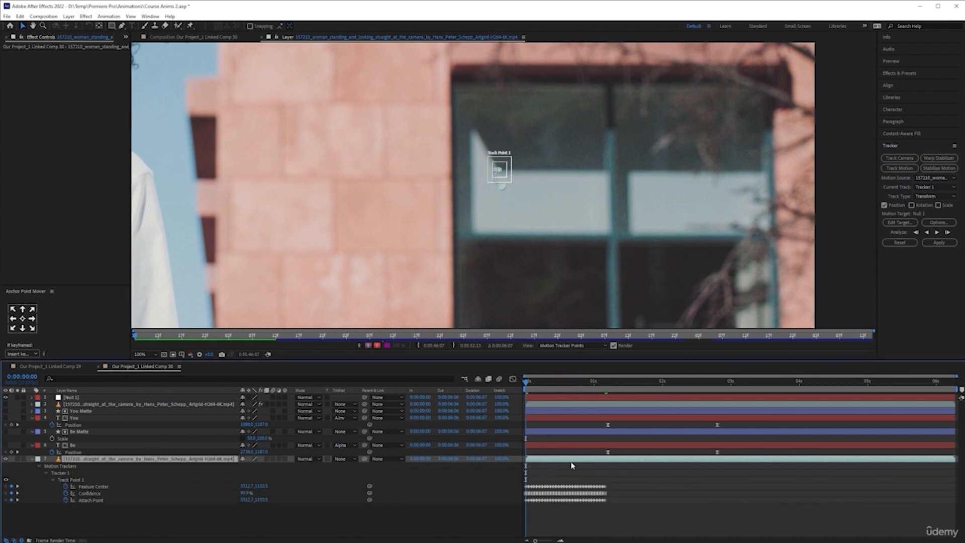
- Return to the last tracker keyframe at 0:00:01:04 and analyze the track forward to the end of the footage
click(627, 382)
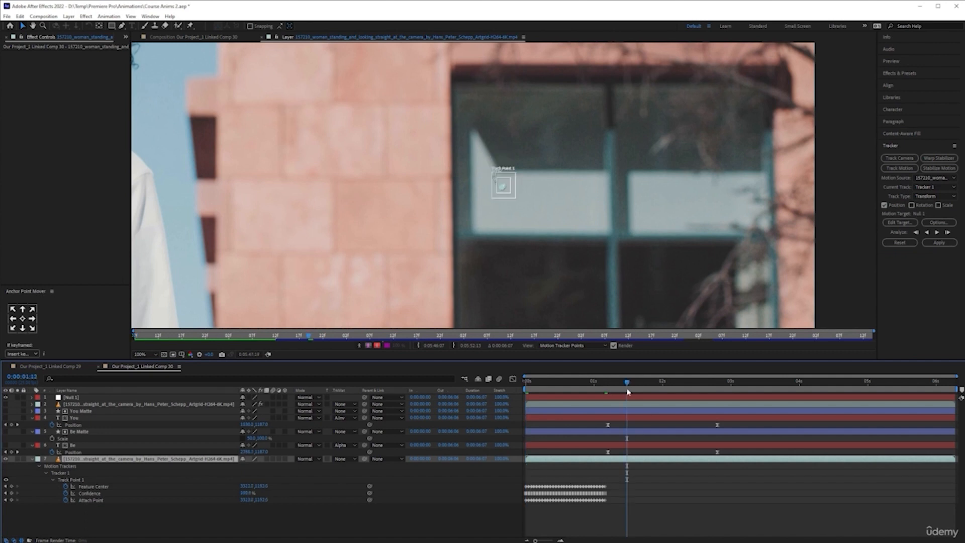
click(6, 487)
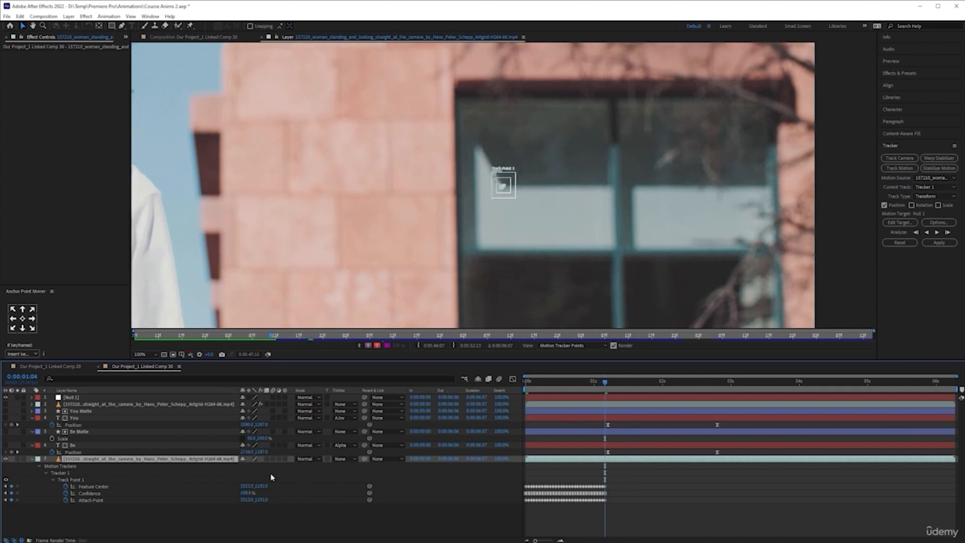
click(937, 233)
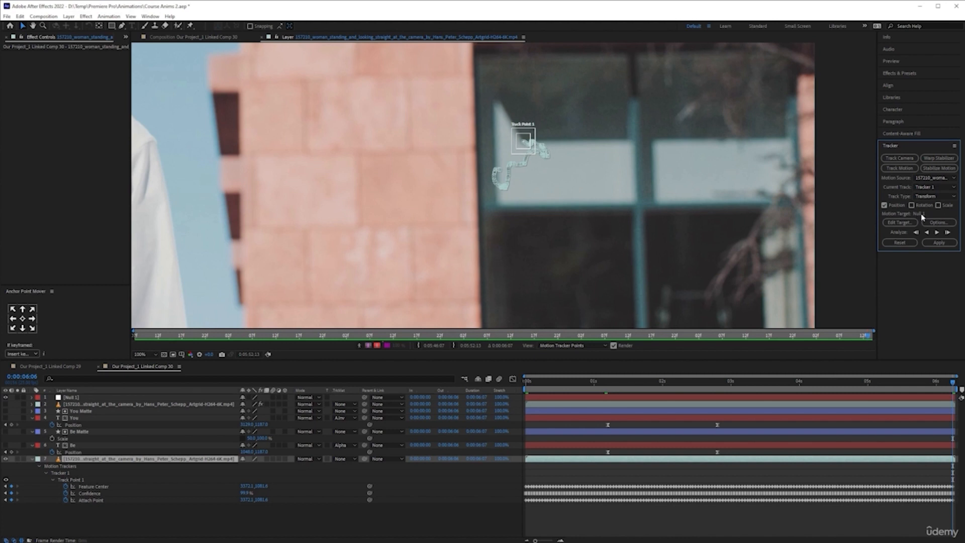
- Apply the tracking data to Null 1 in X and Y, and scrub the timeline to check the null's motion
click(906, 221)
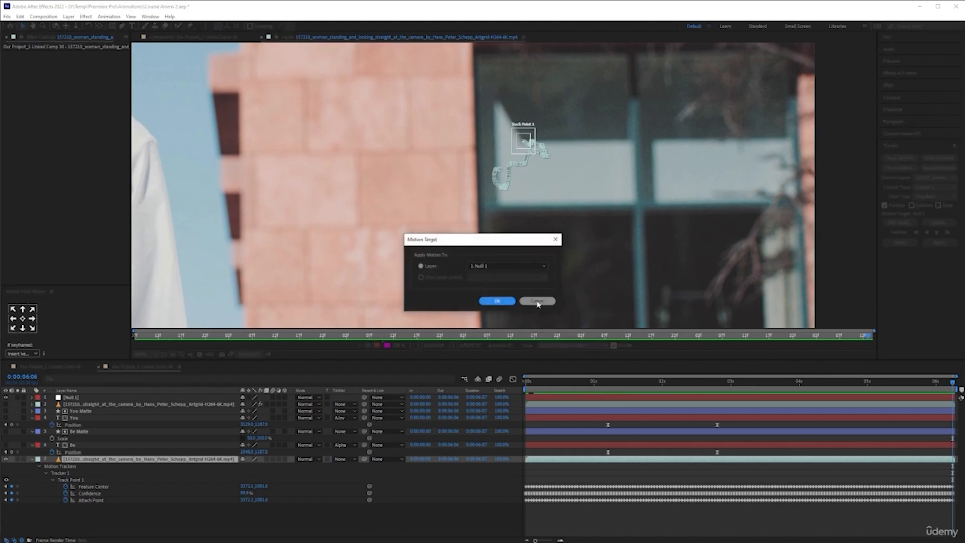
click(538, 301)
click(939, 242)
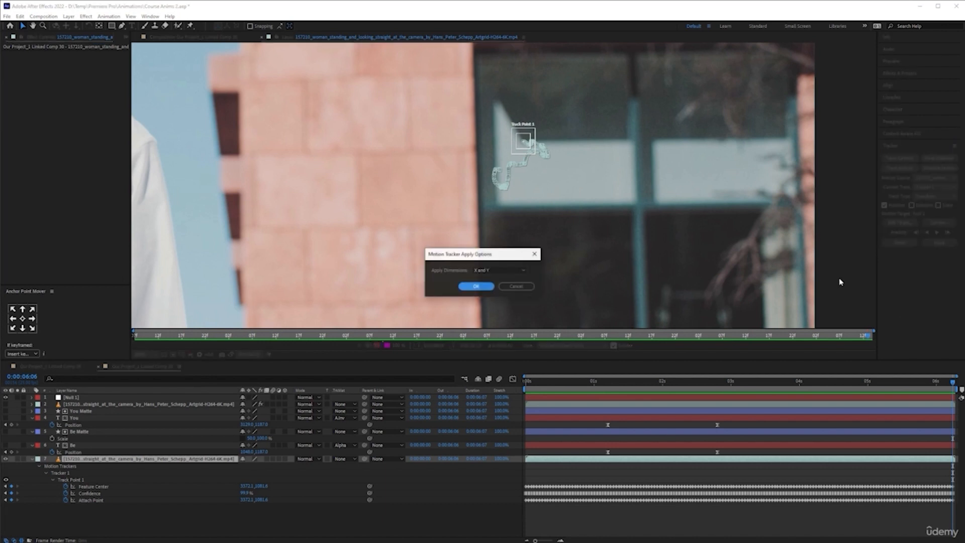
click(468, 287)
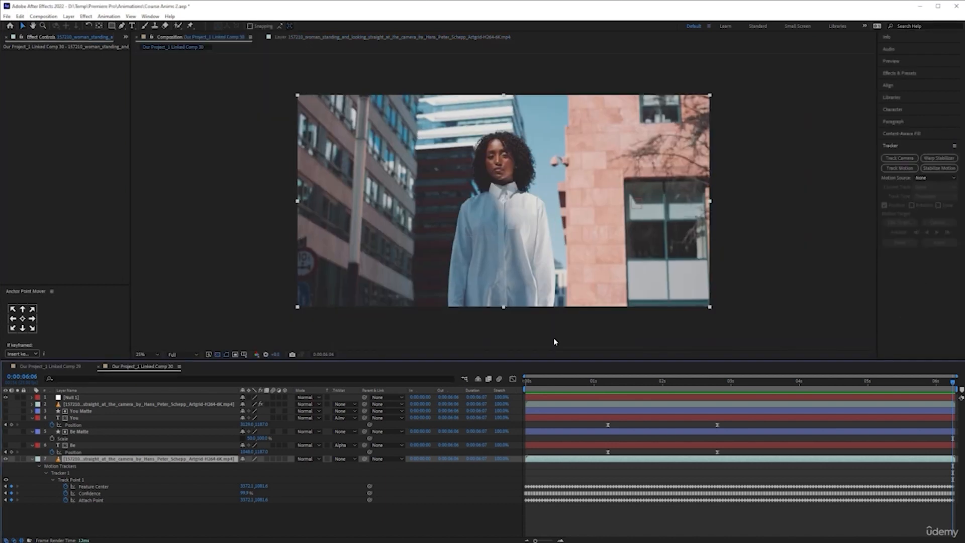
click(113, 398)
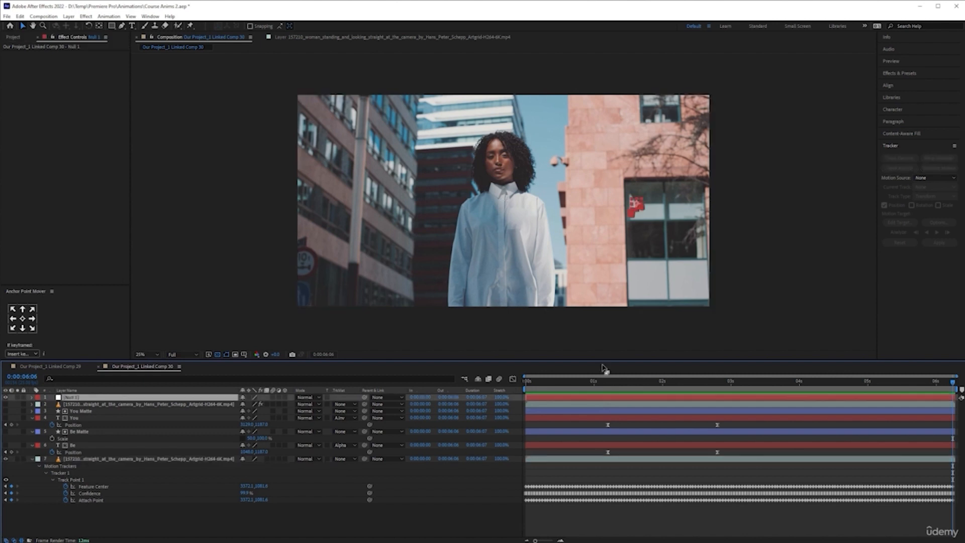
drag(619, 386, 648, 385)
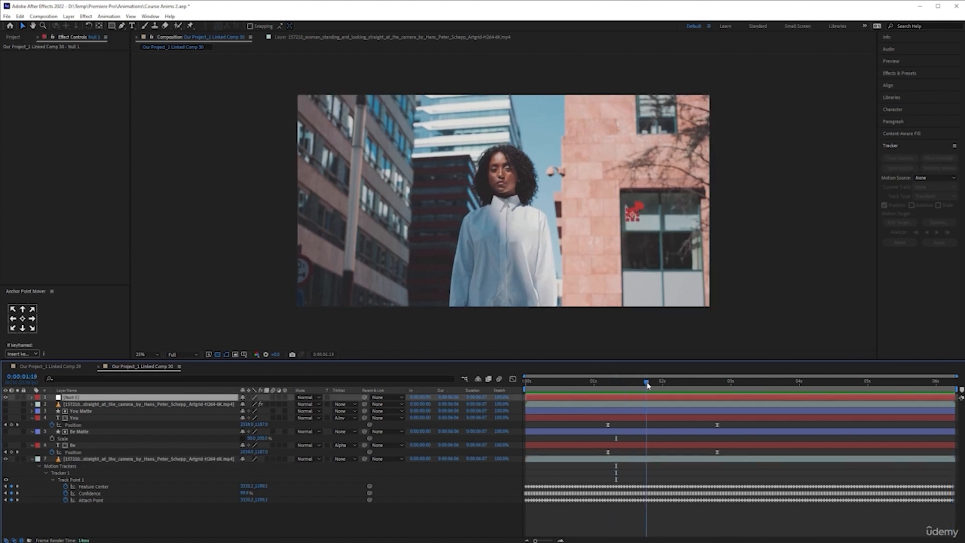
- Show the You and Be text layers and move the playhead to 0:00:02:18
click(5, 417)
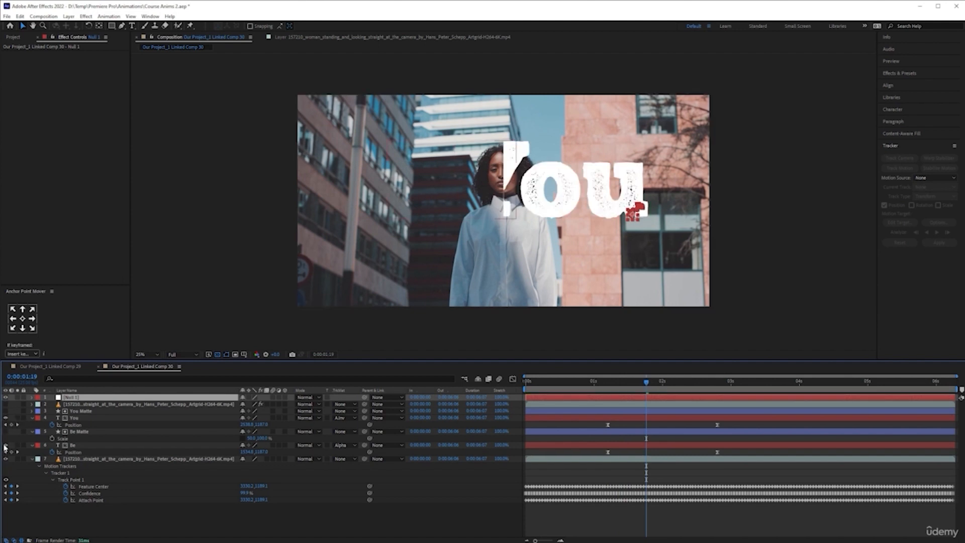
click(6, 445)
drag(648, 384, 714, 384)
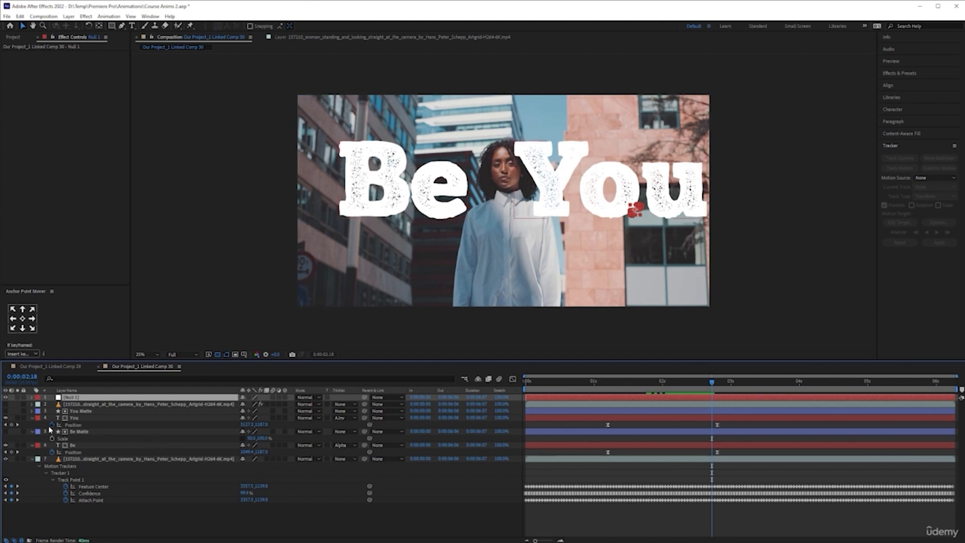
- Pre-compose the You Matte, You, Be Matte and Be layers into a new composition named Text Comp
click(87, 446)
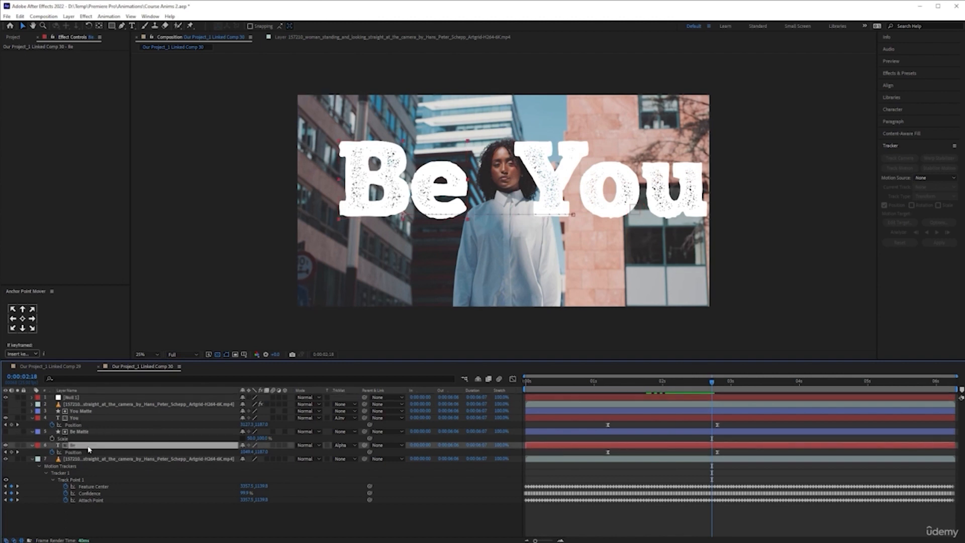
shift+click(93, 413)
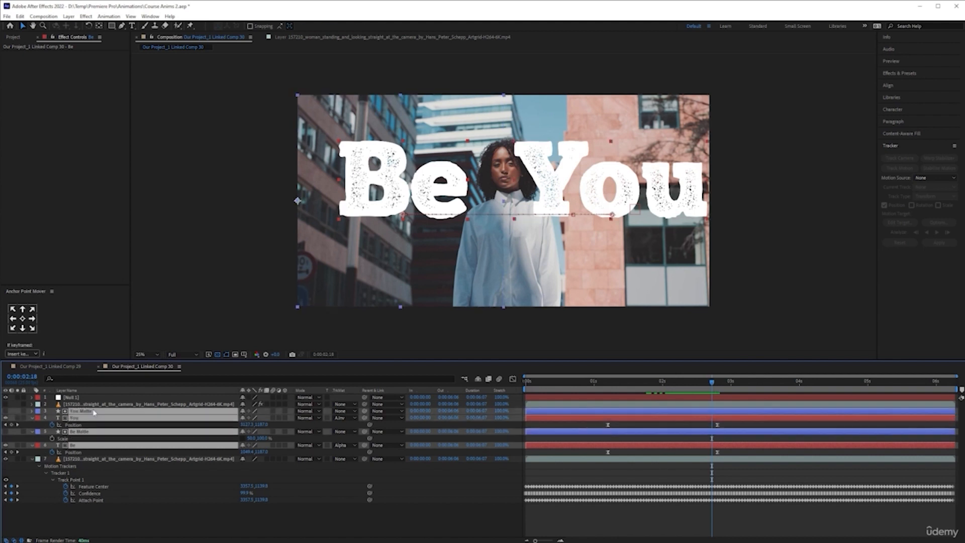
right_click(160, 417)
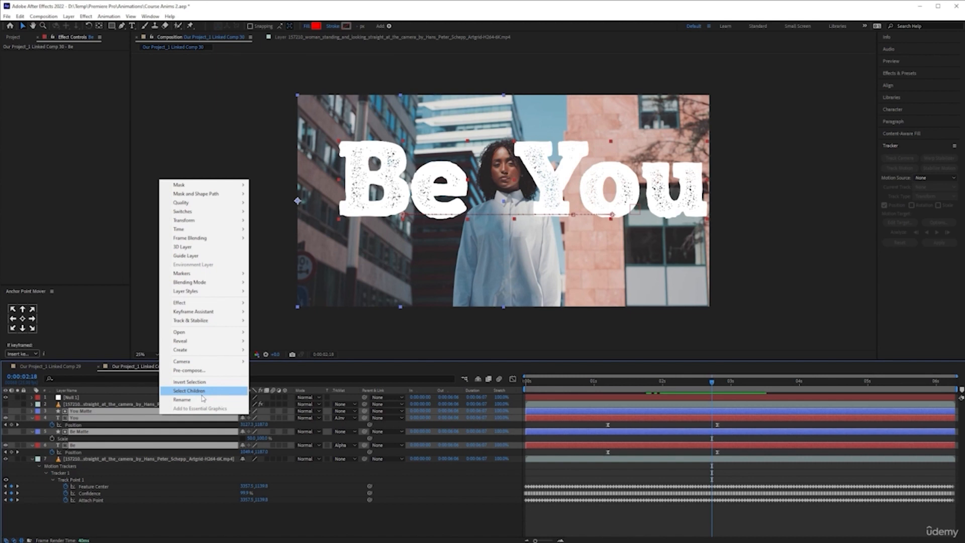
click(189, 370)
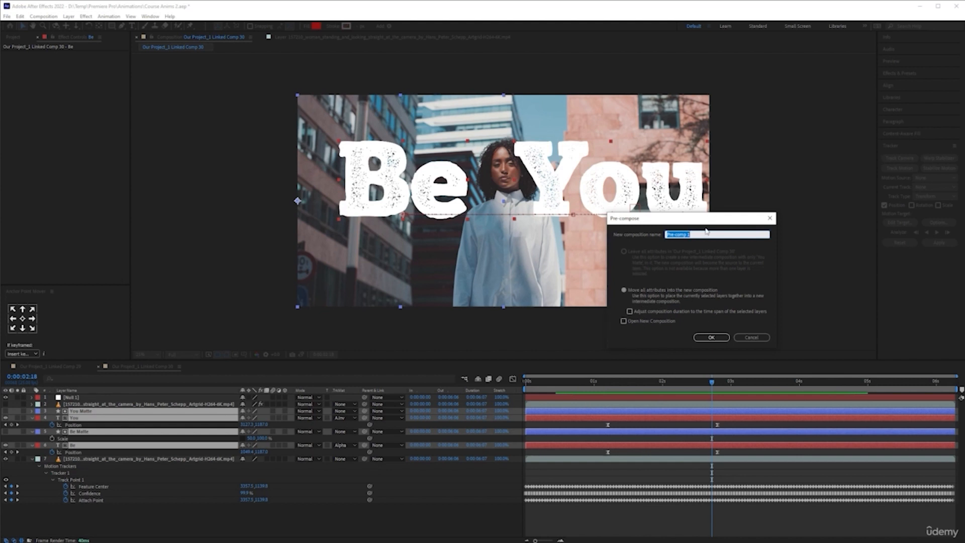
text(Text Comp)
click(710, 337)
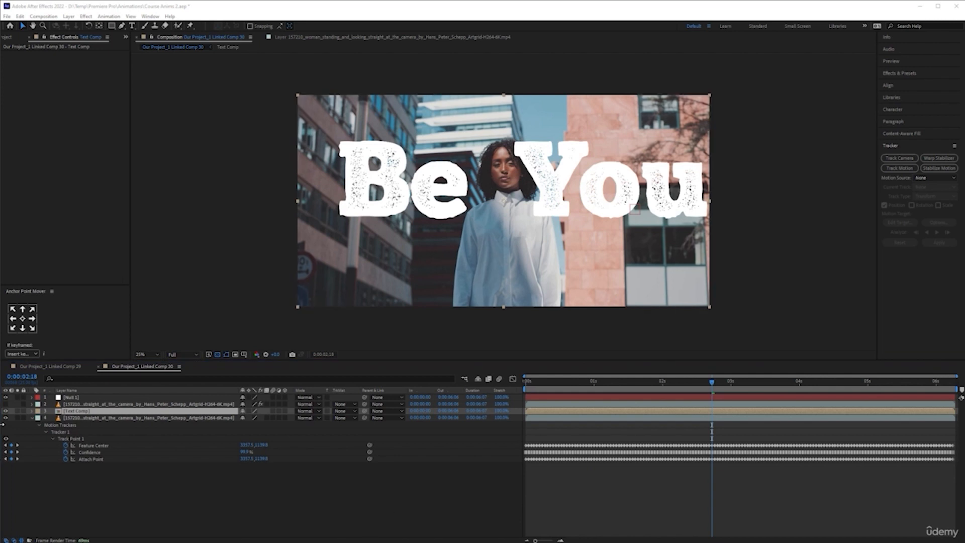
- Show the cutout footage layer above Text Comp and parent Text Comp to Null 1, scrubbing to 0:00:01:22
click(5, 404)
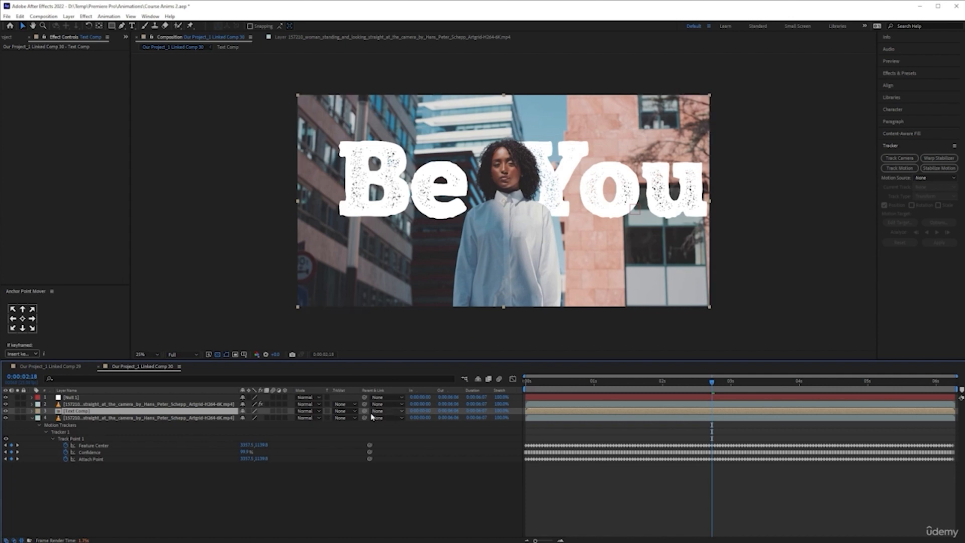
drag(364, 418, 83, 398)
drag(713, 385, 654, 385)
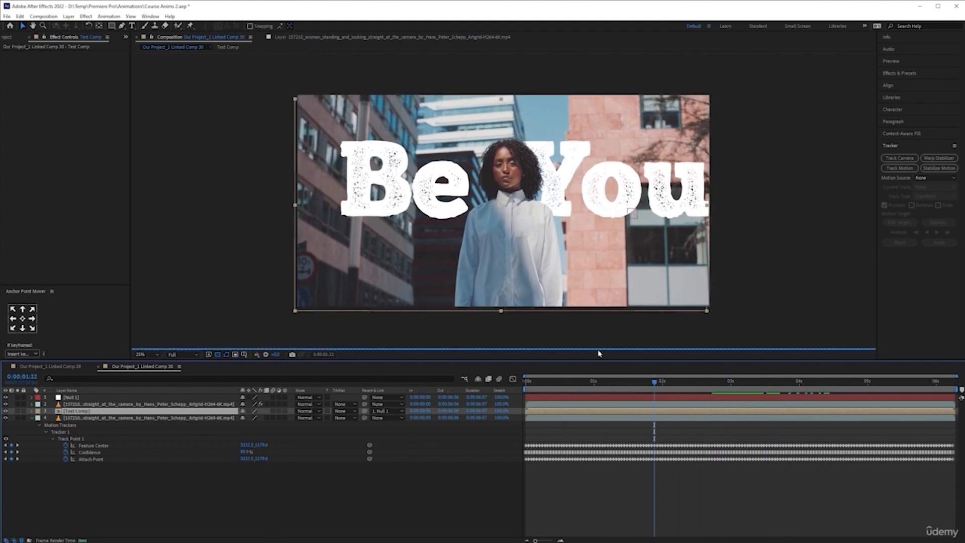
- Hide the original footage layer at the bottom of the stack and save the project
click(6, 418)
key(ctrl+s)
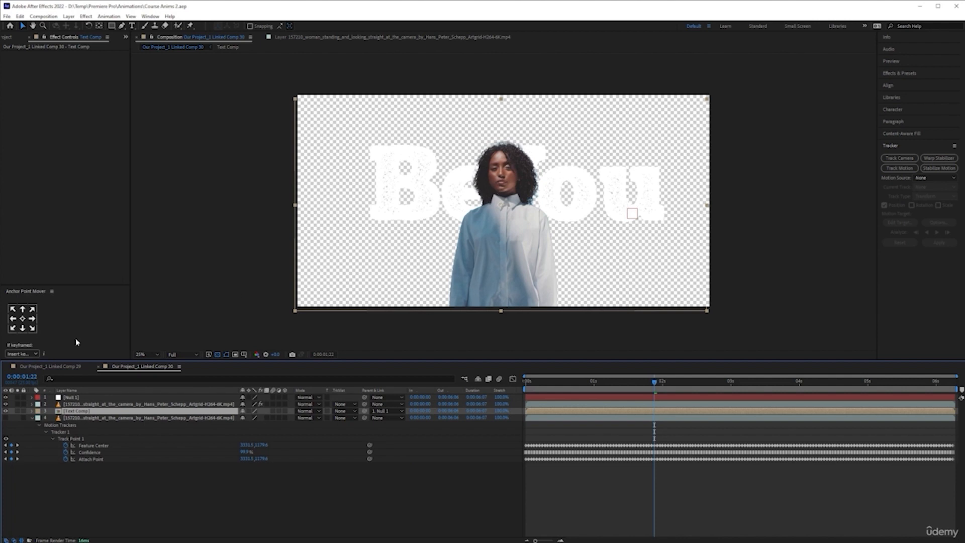
- Add a Drop Shadow to Text Comp with 100% opacity and increased distance and softness
click(85, 16)
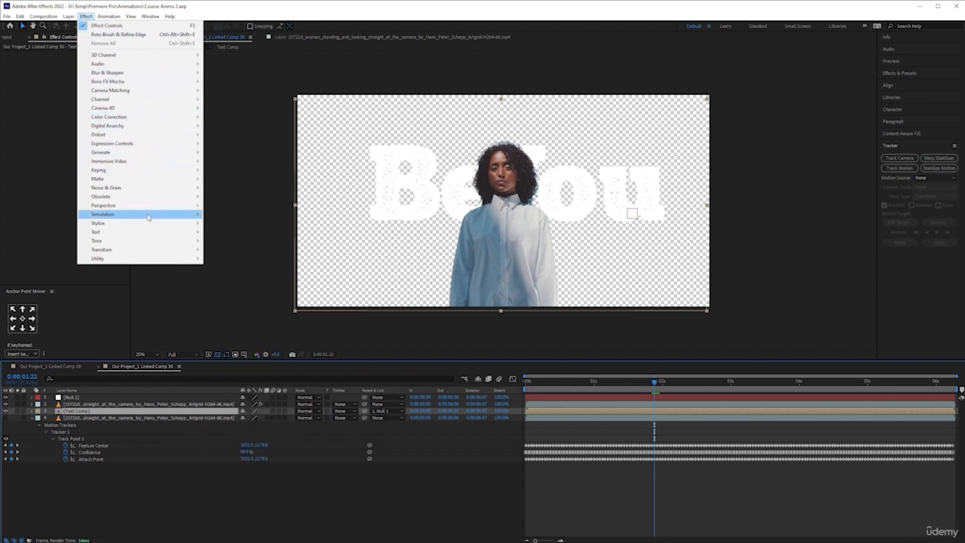
mouse_move(151, 210)
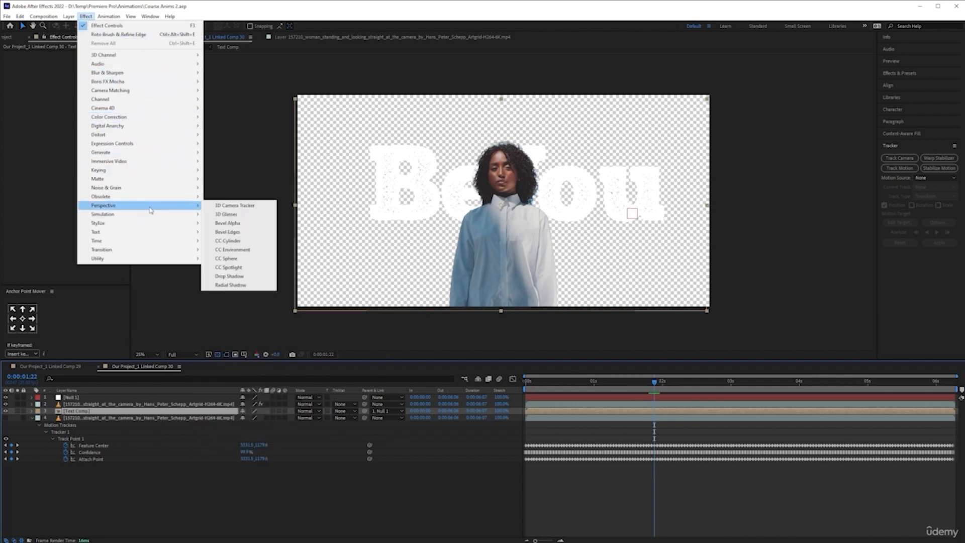
click(251, 278)
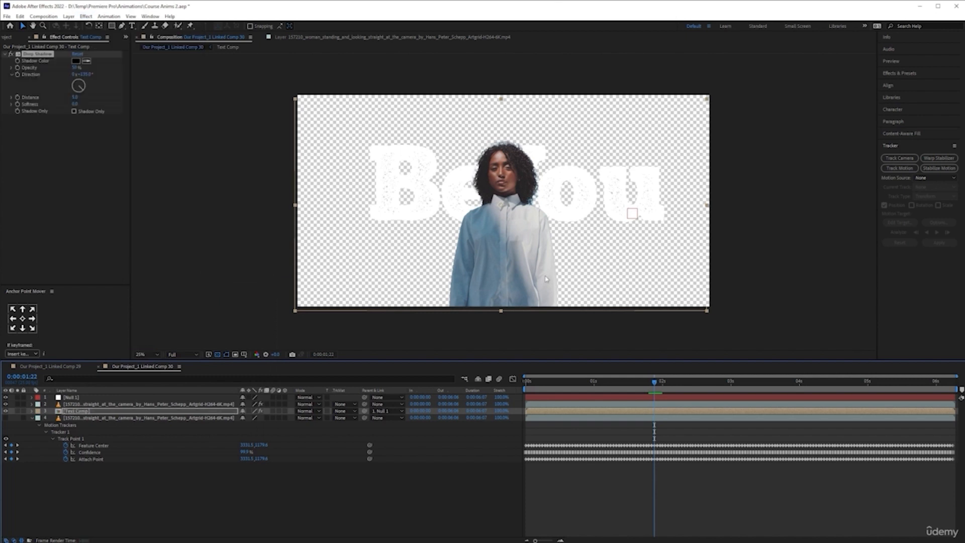
click(74, 68)
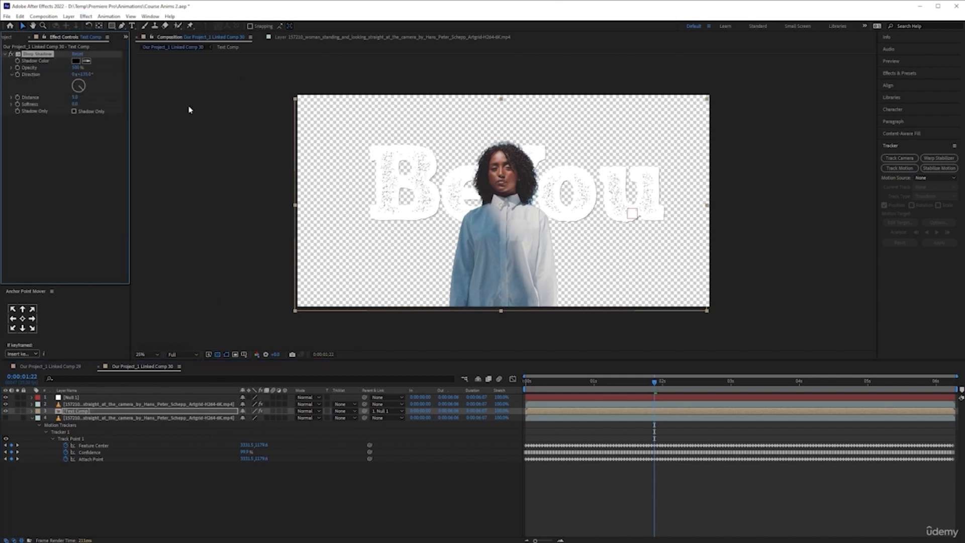
drag(75, 97, 128, 102)
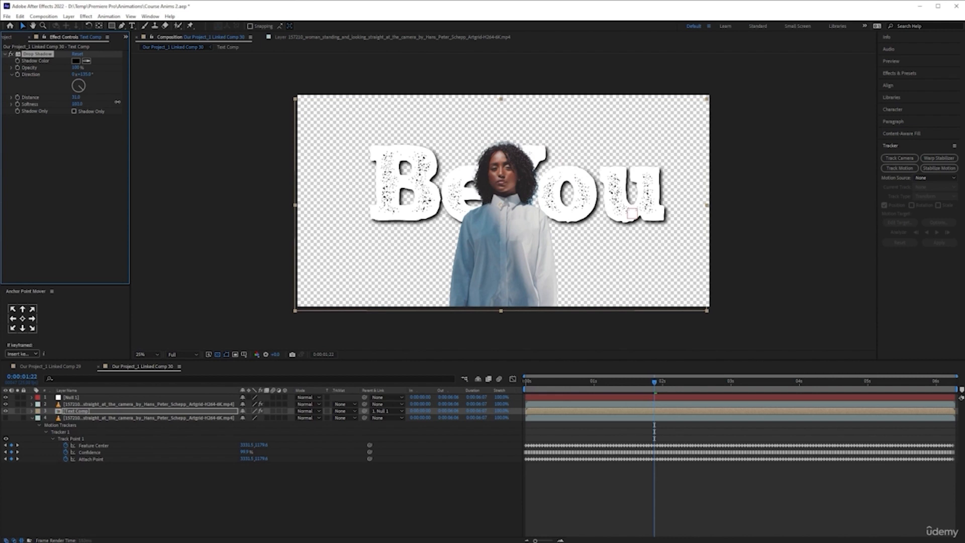
- Check the shadow against the original footage, hide that footage layer again, and save the project
click(6, 418)
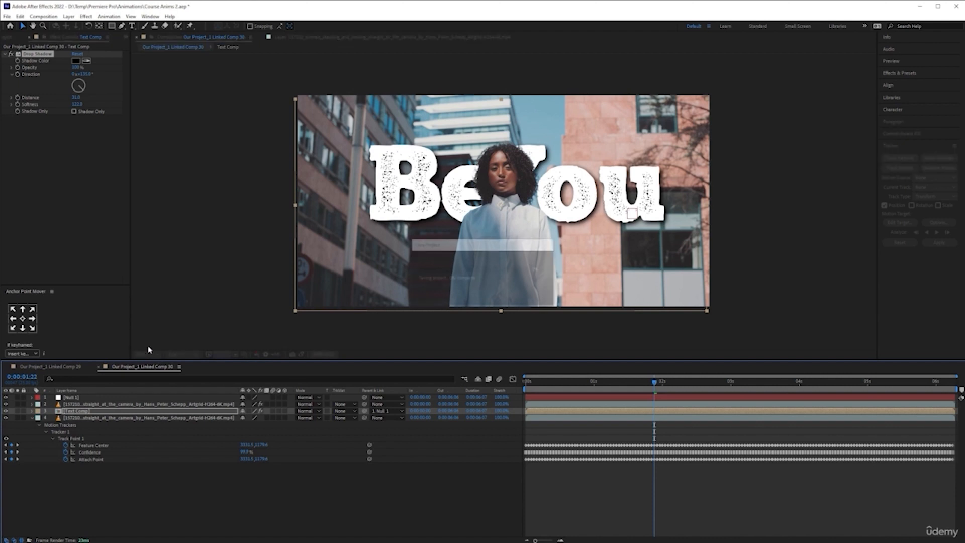
click(5, 418)
click(316, 500)
key(ctrl+s)
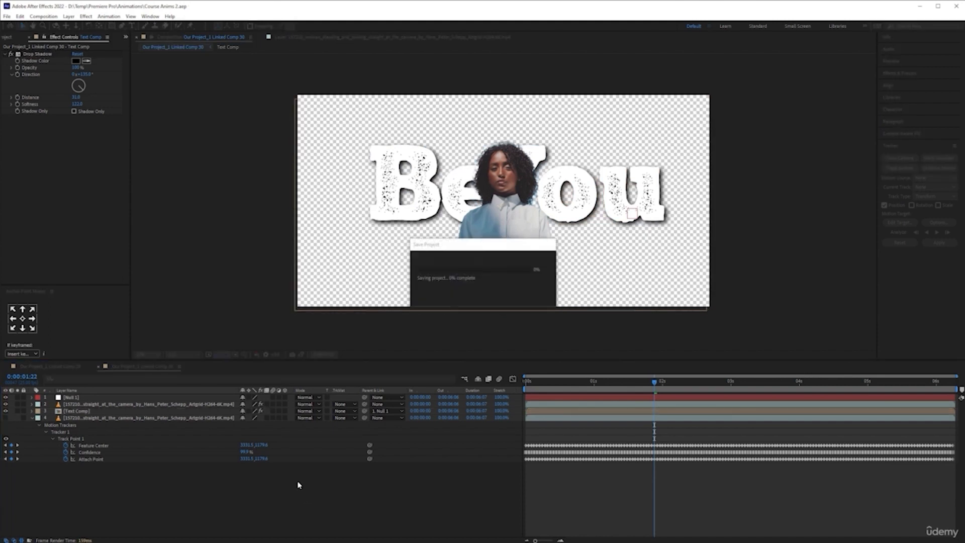
- Switch to Premiere Pro, move the playhead to 00:00:02:10 and render the sequence preview
key(alt+Tab)
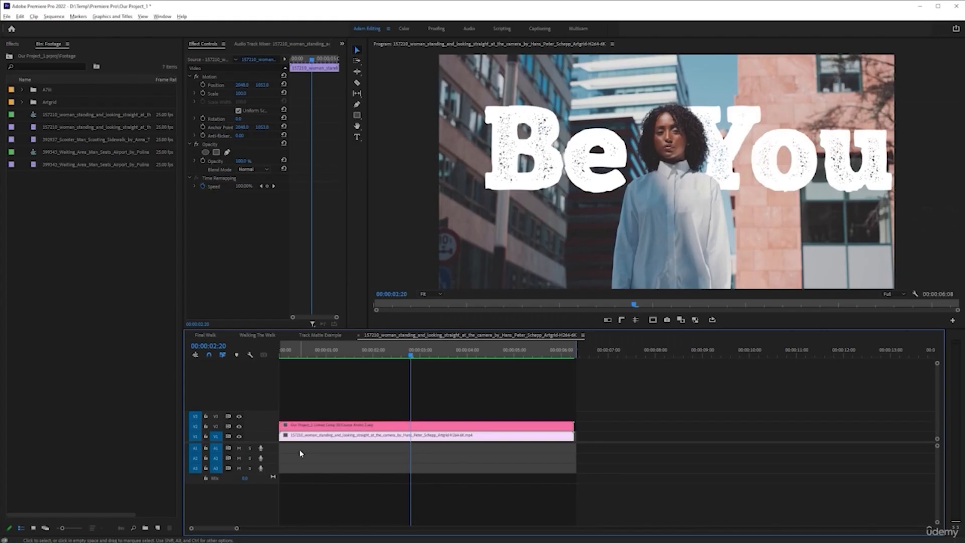
click(392, 354)
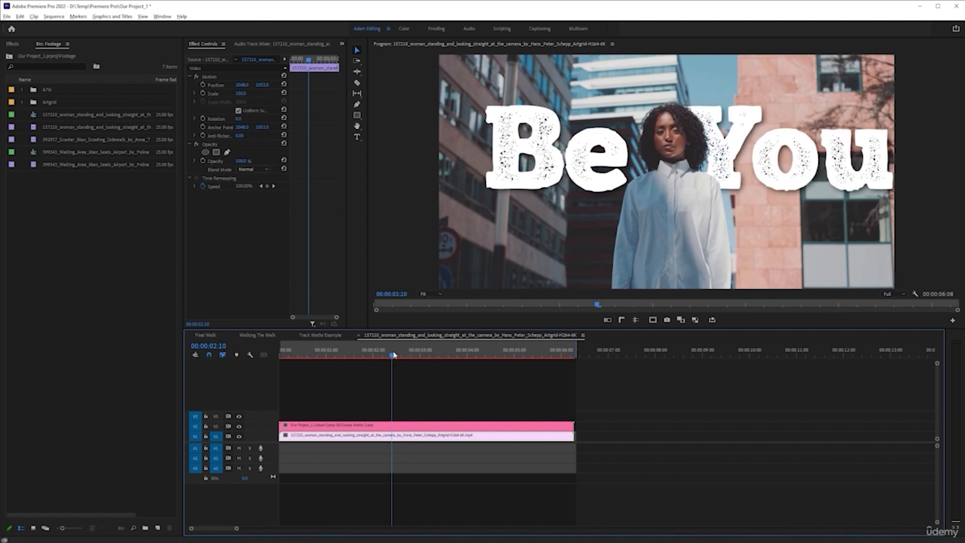
key(Return)
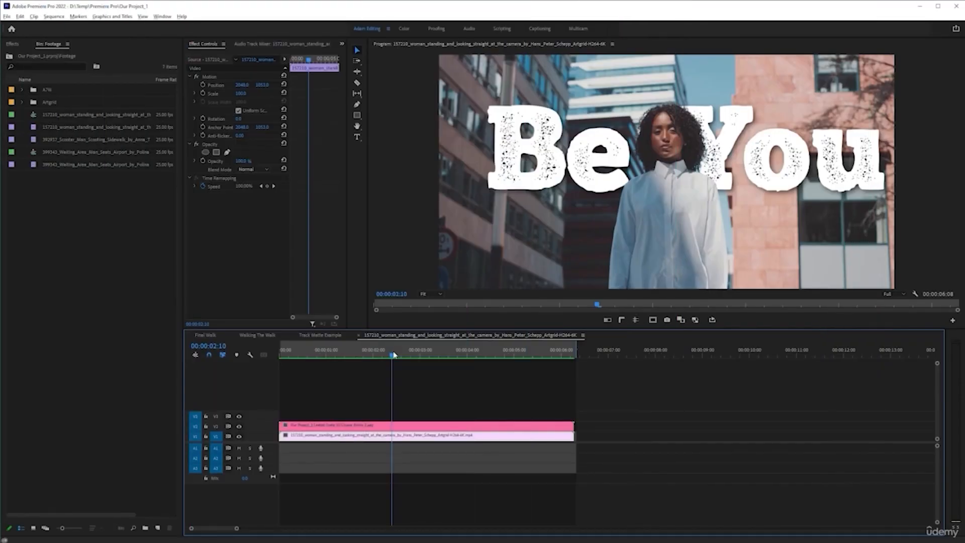
- Play the rendered sequence from the start and scrub to 00:00:03:12 to check the tracked title
key(Home)
key(space)
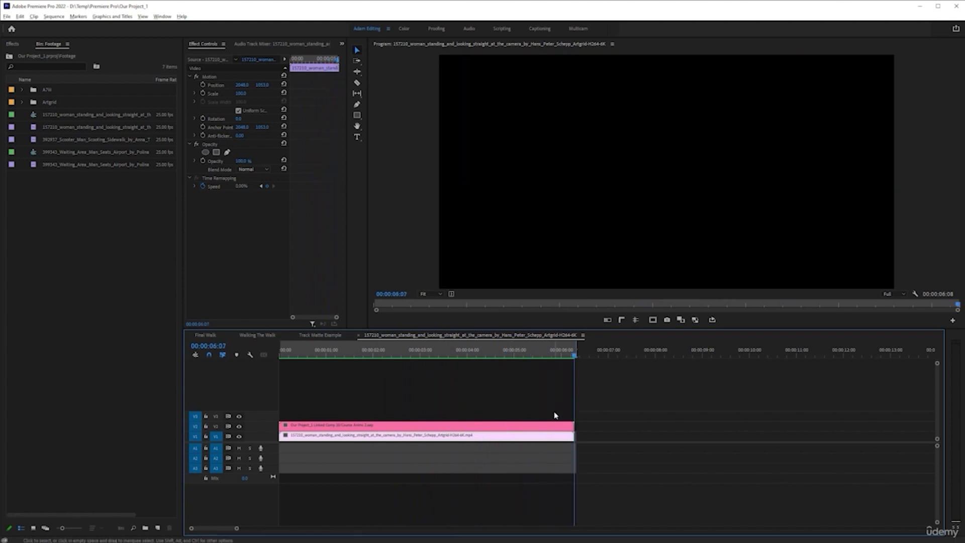
drag(522, 356, 367, 357)
key(space)
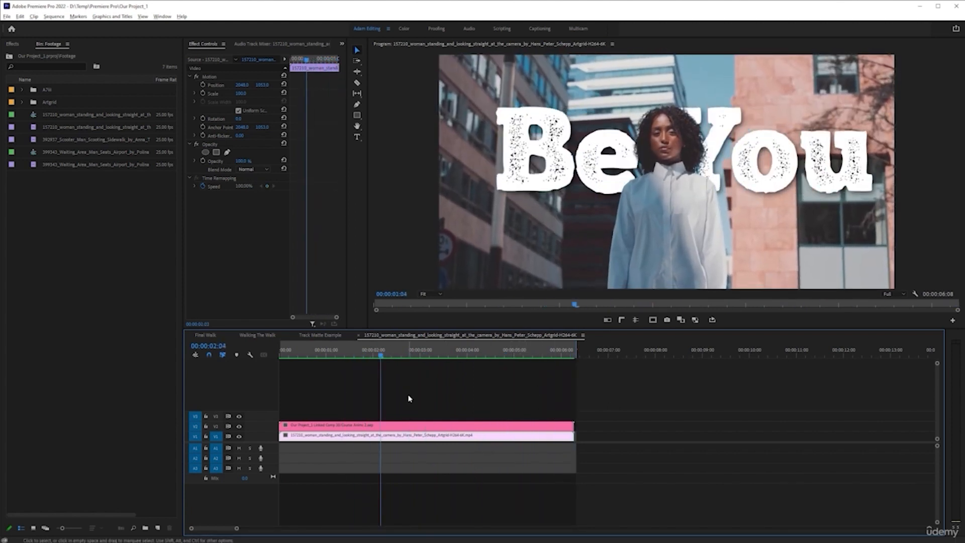
click(448, 355)
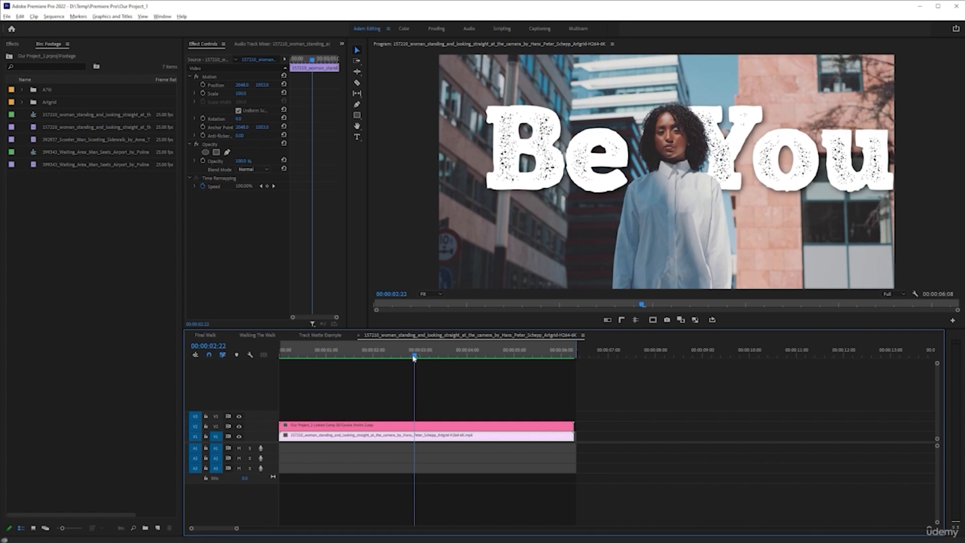
drag(415, 356, 441, 357)
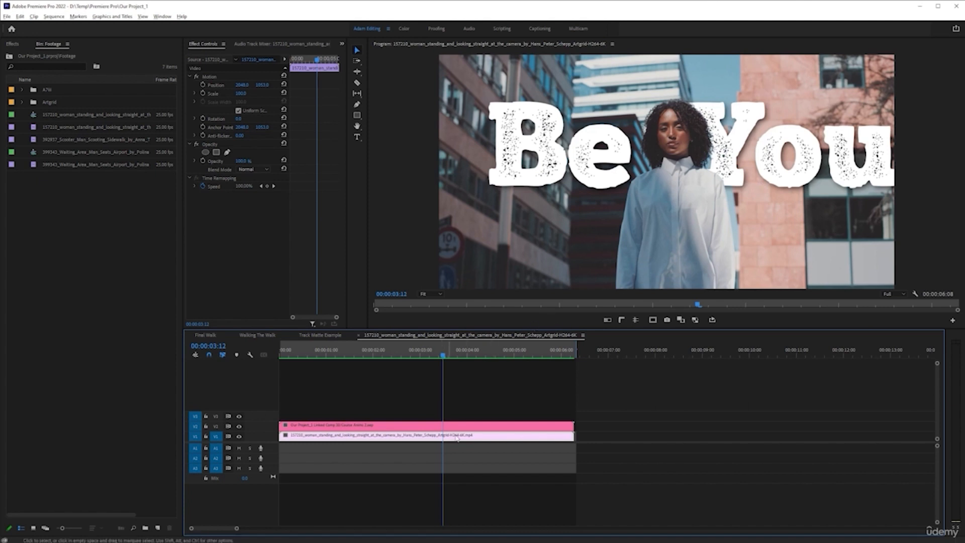
- Move the linked comp and footage clips up one track to V3 and V2, freeing V1
click(525, 397)
drag(487, 402, 468, 427)
click(466, 408)
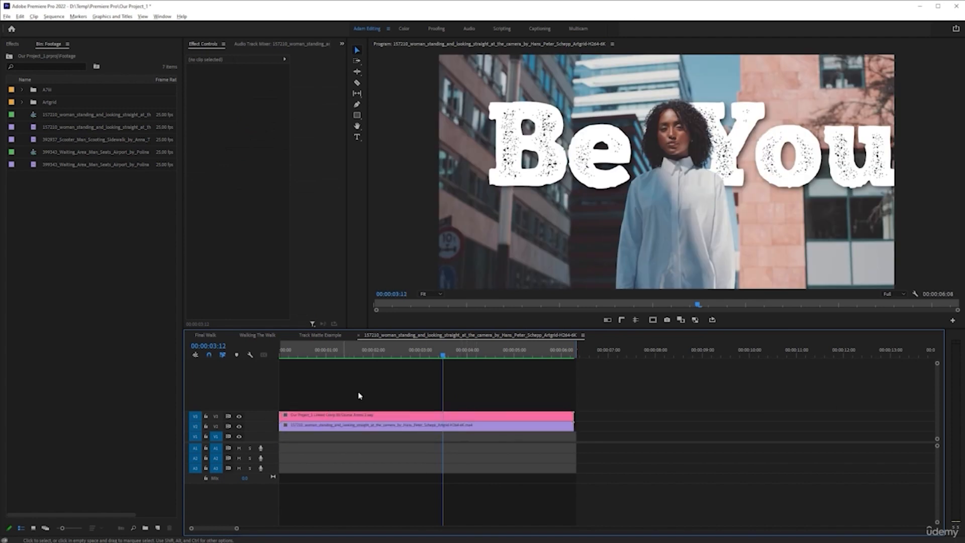
- Create a color matte at the default 25 fps settings, sampling the sky blue 81AFC2 and keeping the name Color Matte
right_click(143, 224)
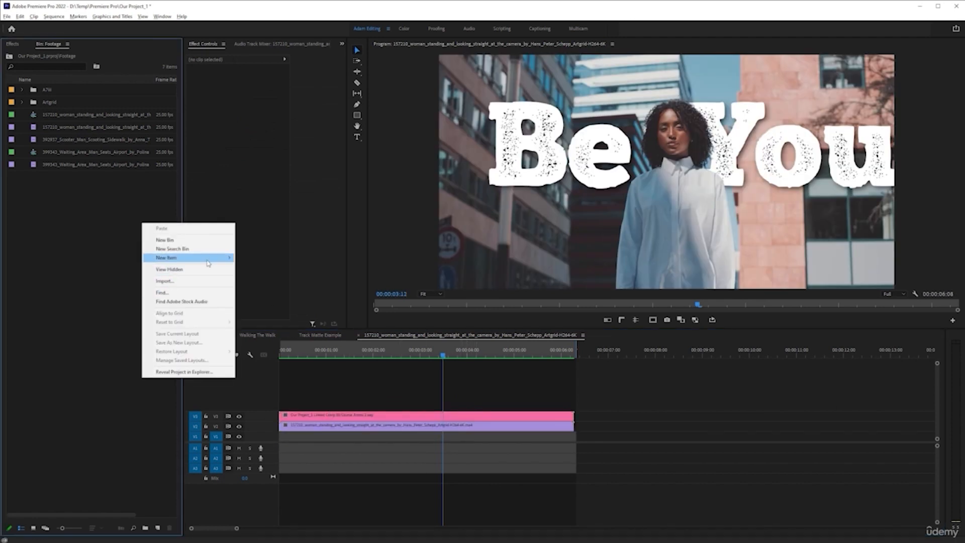
mouse_move(207, 262)
click(259, 313)
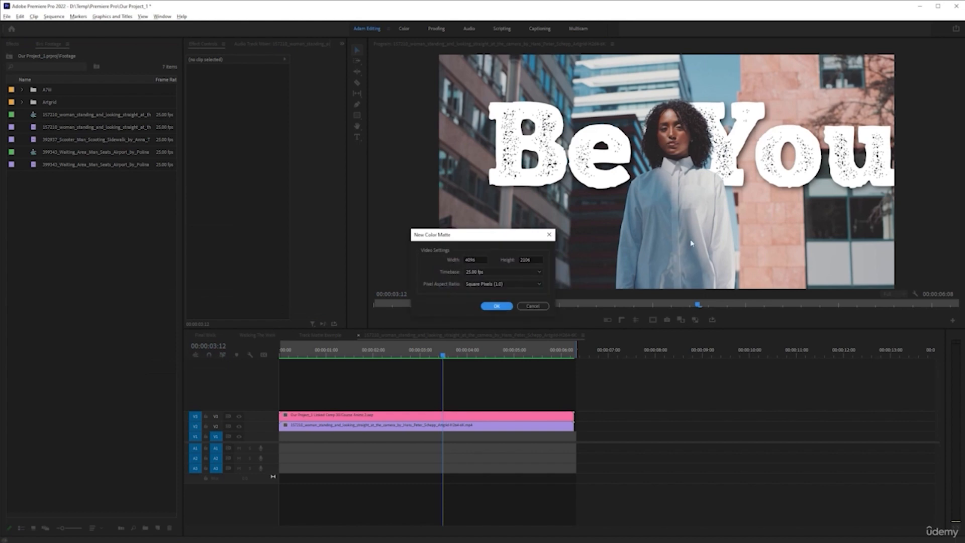
click(497, 306)
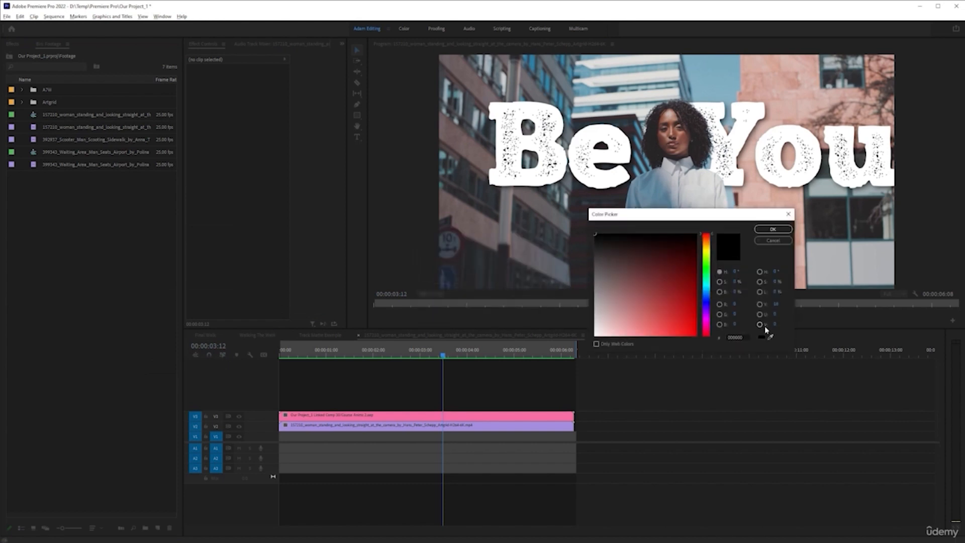
click(771, 337)
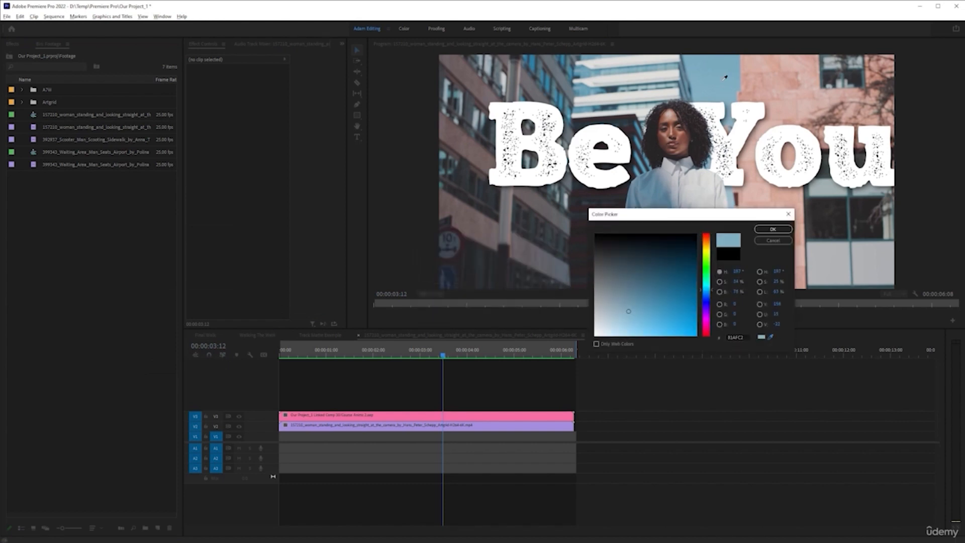
click(773, 229)
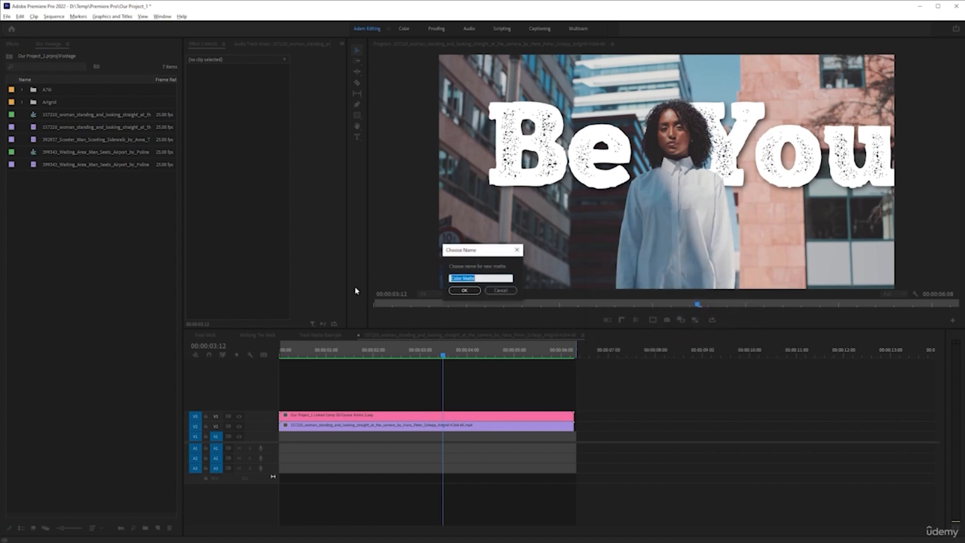
click(465, 293)
- Place Color Matte on V1 across the clips' full length and disable the footage clip on V2
drag(50, 118, 573, 439)
click(483, 429)
key(shift+e)
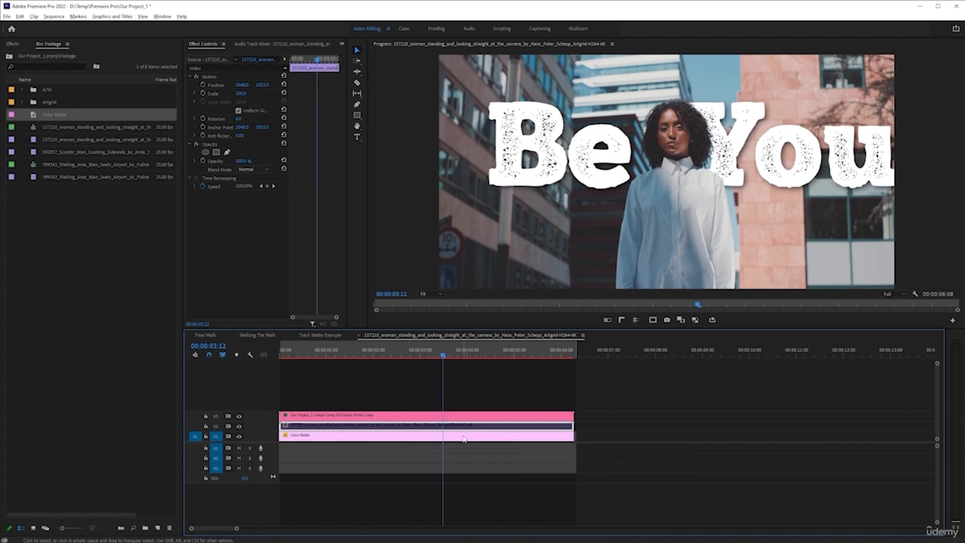
- Render and play the sequence from the start, scrubbing to 00:00:02:22 to check the title and cutout over the color matte
click(421, 350)
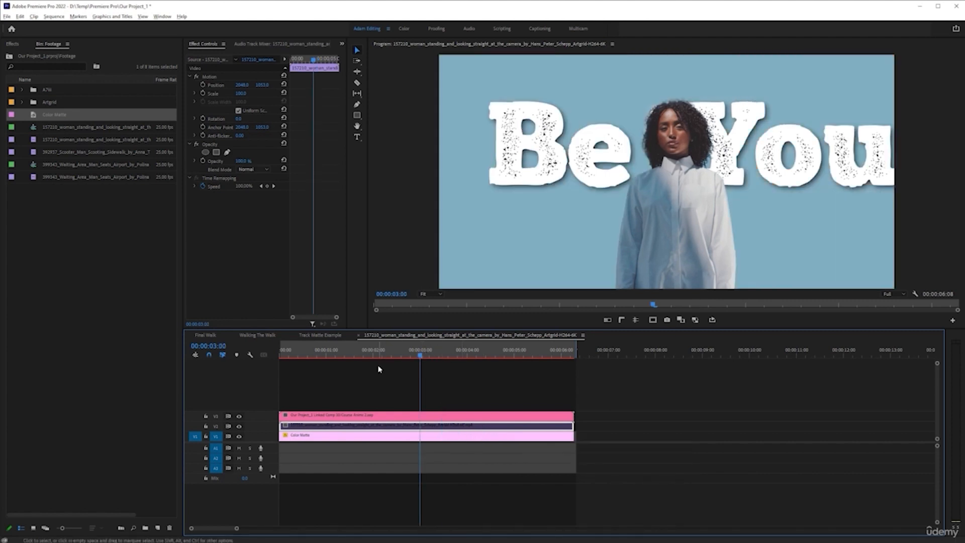
key(Home)
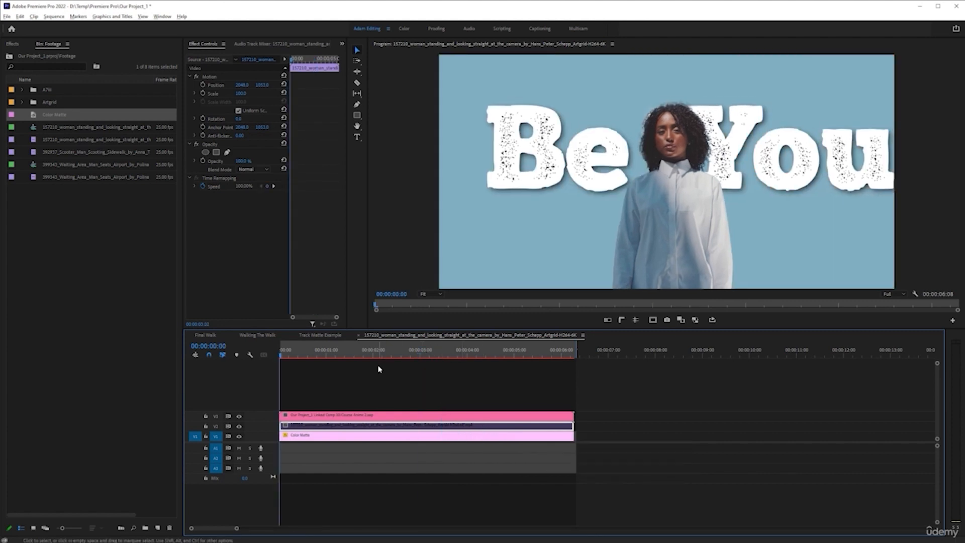
key(space)
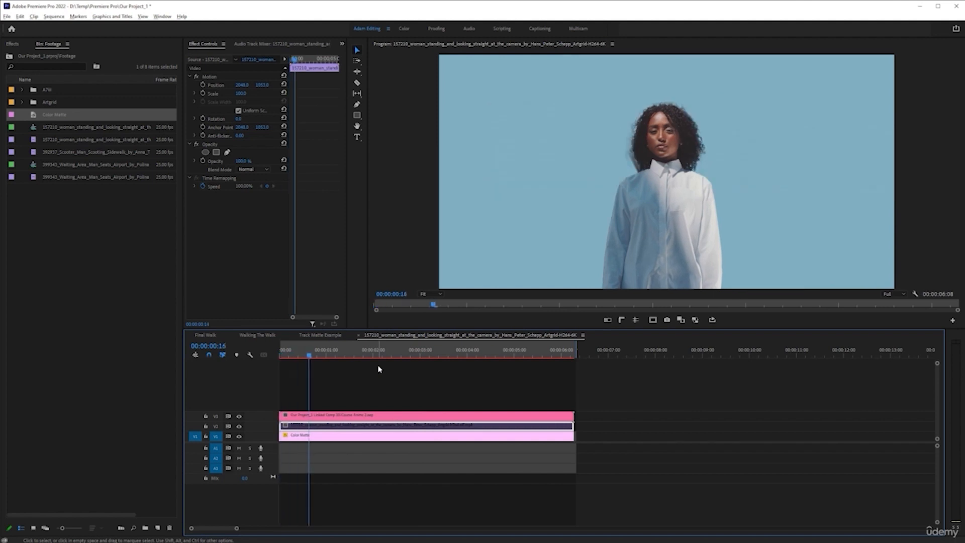
key(Return)
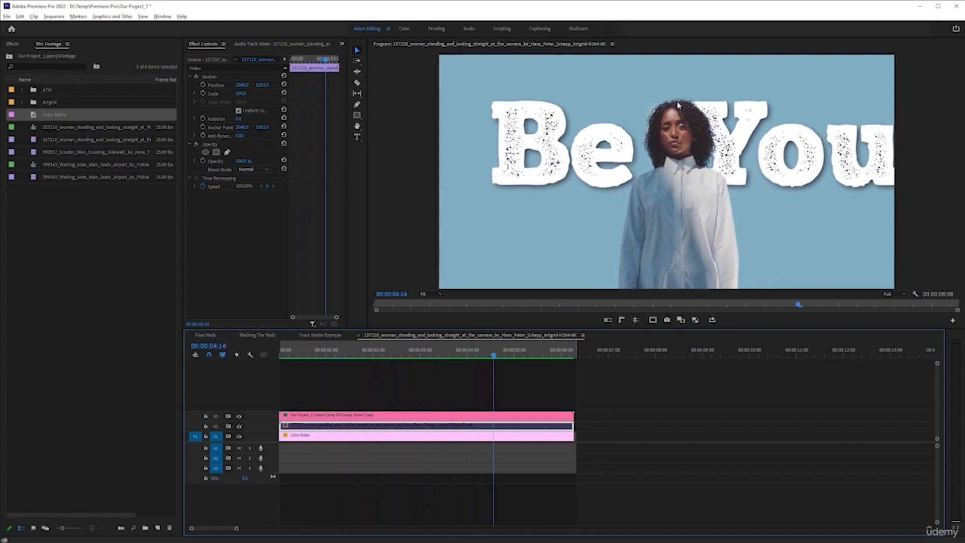
drag(516, 354, 392, 355)
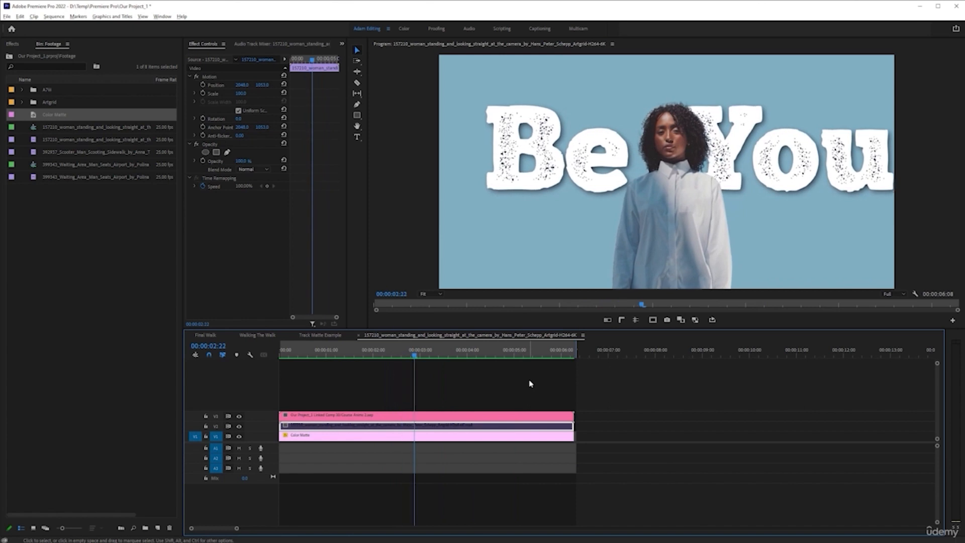